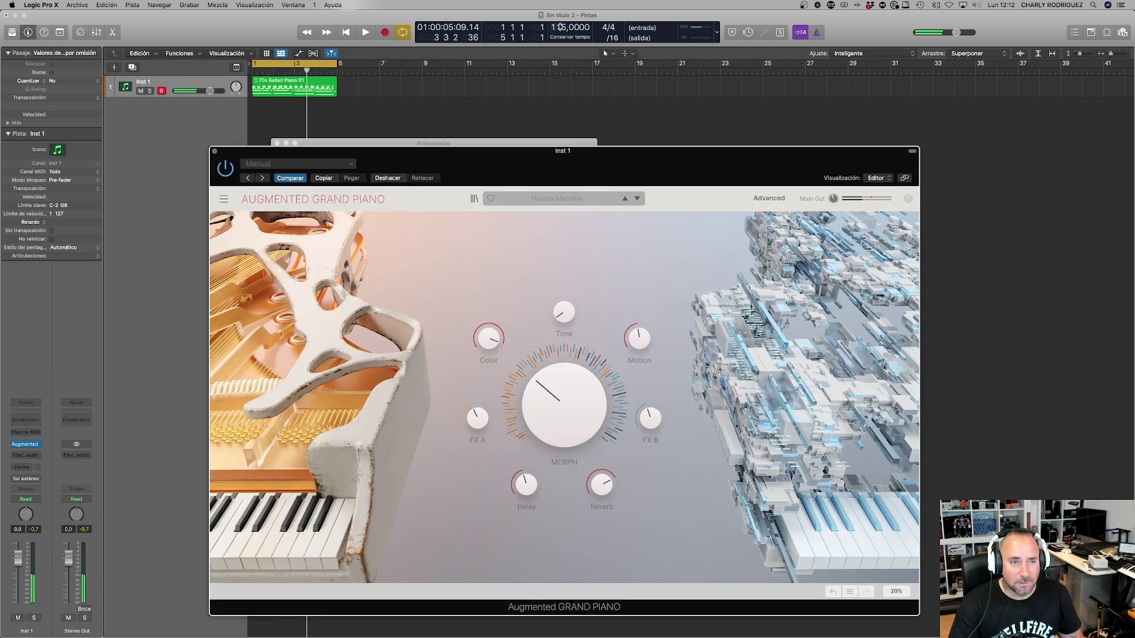
# Step: Audition the Hazard Luck preset by sweeping Morph up to about 0.92 and bringing it back to about 0.42
pyautogui.moveTo(562, 38); pyautogui.dragTo(572, 62)
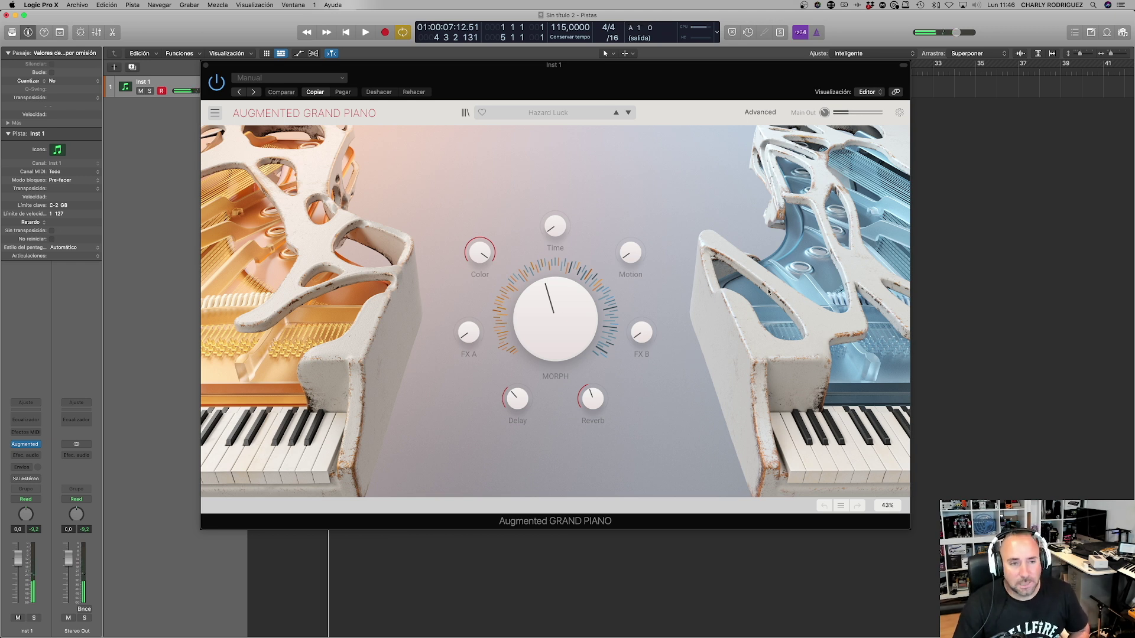
pyautogui.moveTo(555, 319); pyautogui.dragTo(538, 342)
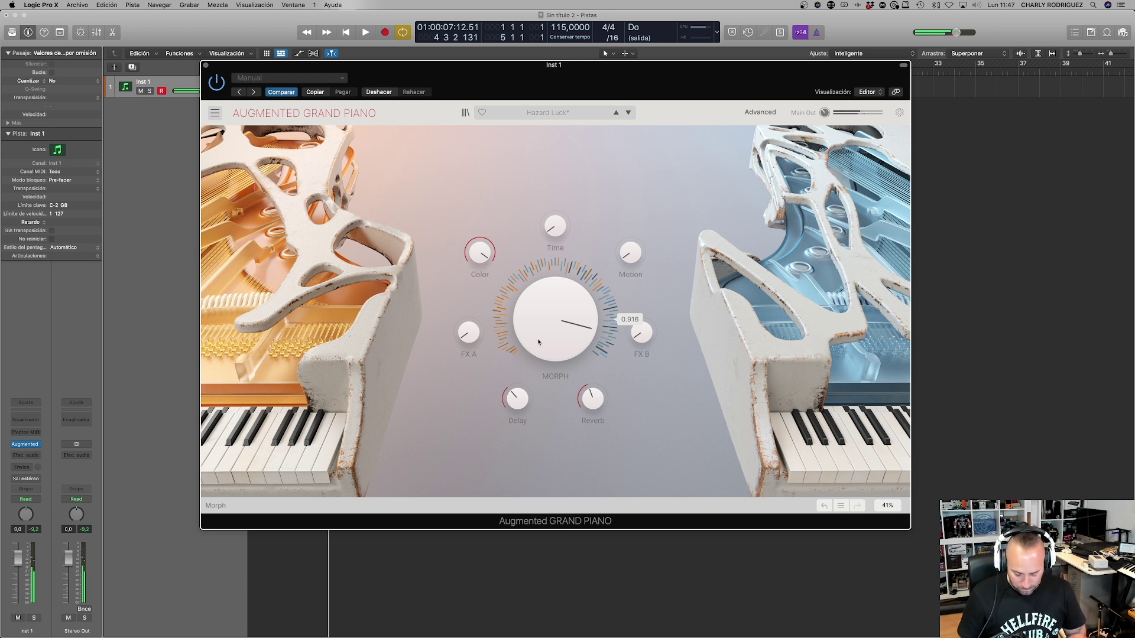
pyautogui.moveTo(537, 338); pyautogui.dragTo(537, 396)
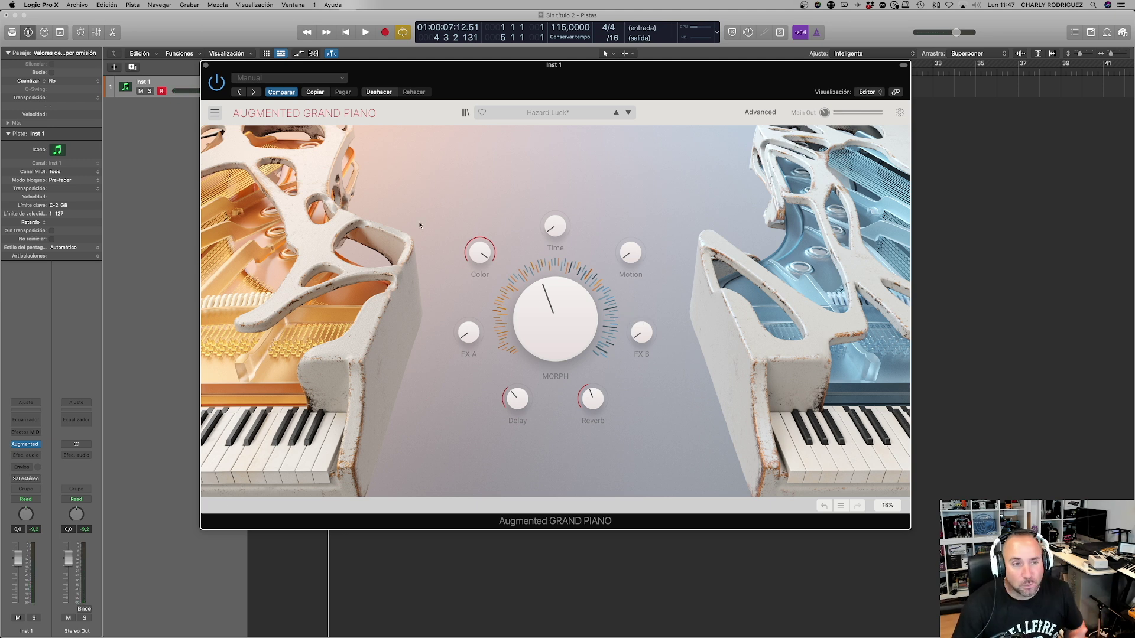
# Step: Look over the main menu and the preset browser's Red favorites, My Sound Banks and Explore sections
pyautogui.click(216, 113)
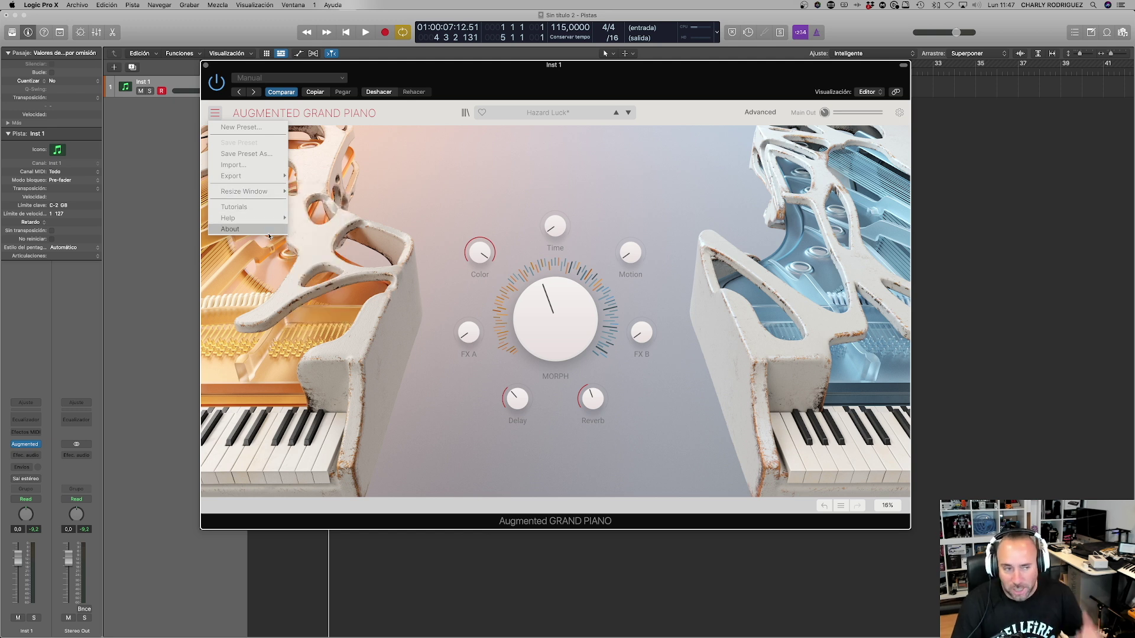
pyautogui.click(465, 113)
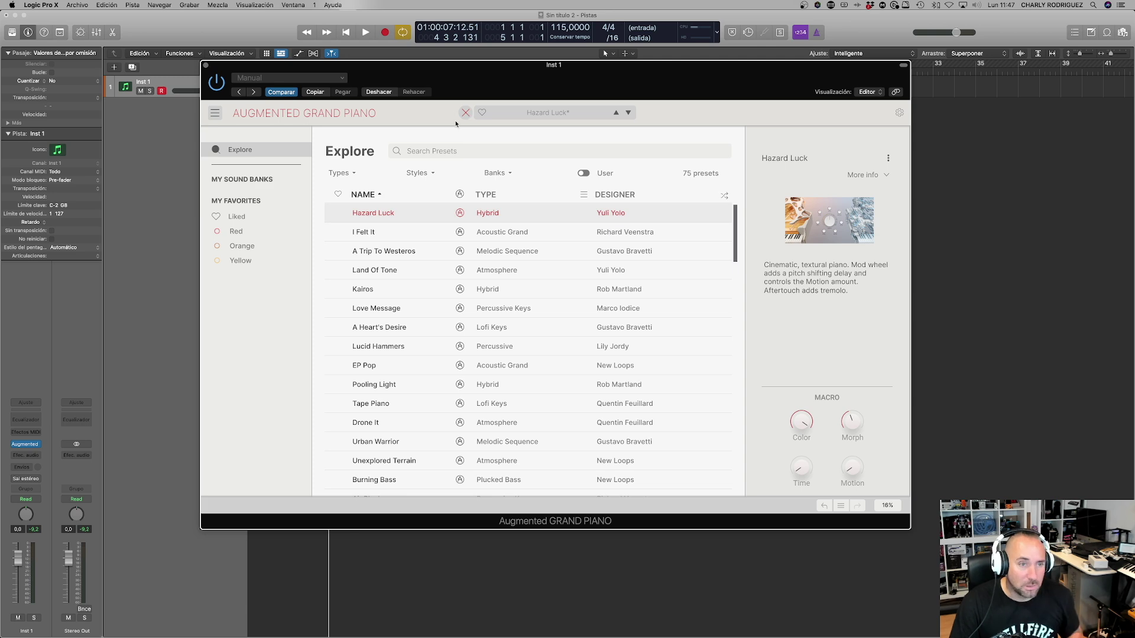
pyautogui.click(466, 115)
pyautogui.click(466, 115)
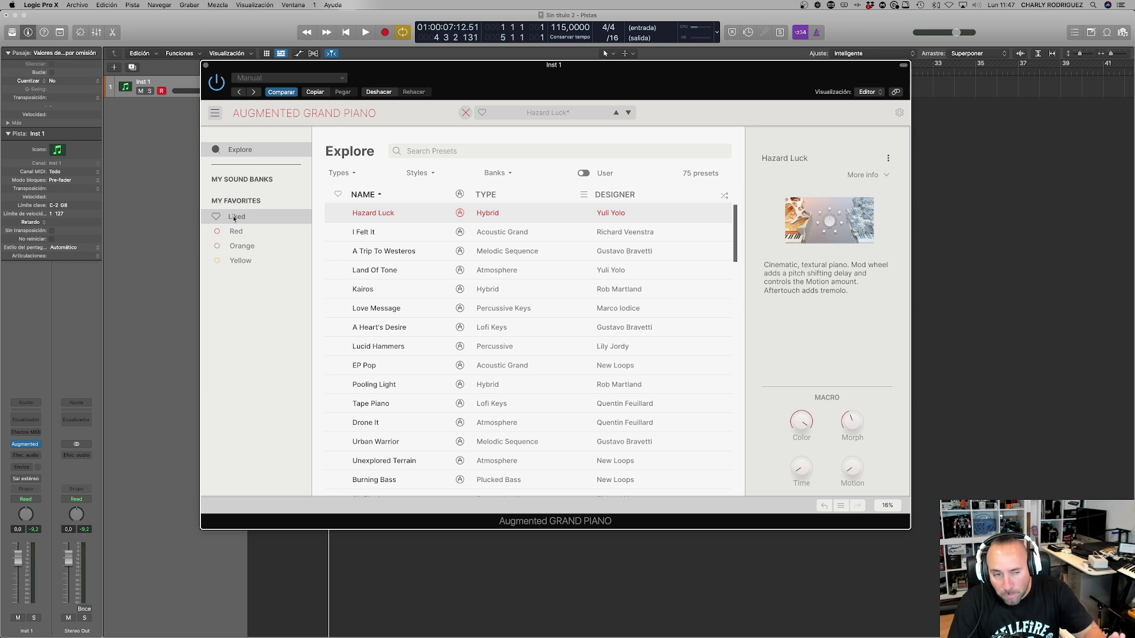
pyautogui.click(218, 233)
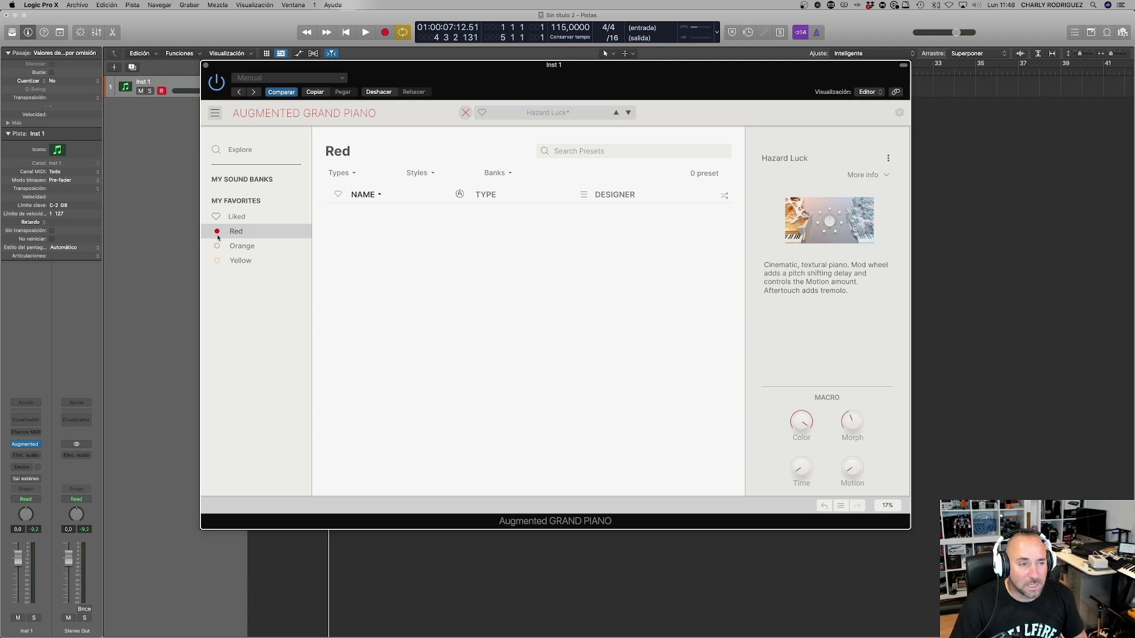
pyautogui.click(236, 179)
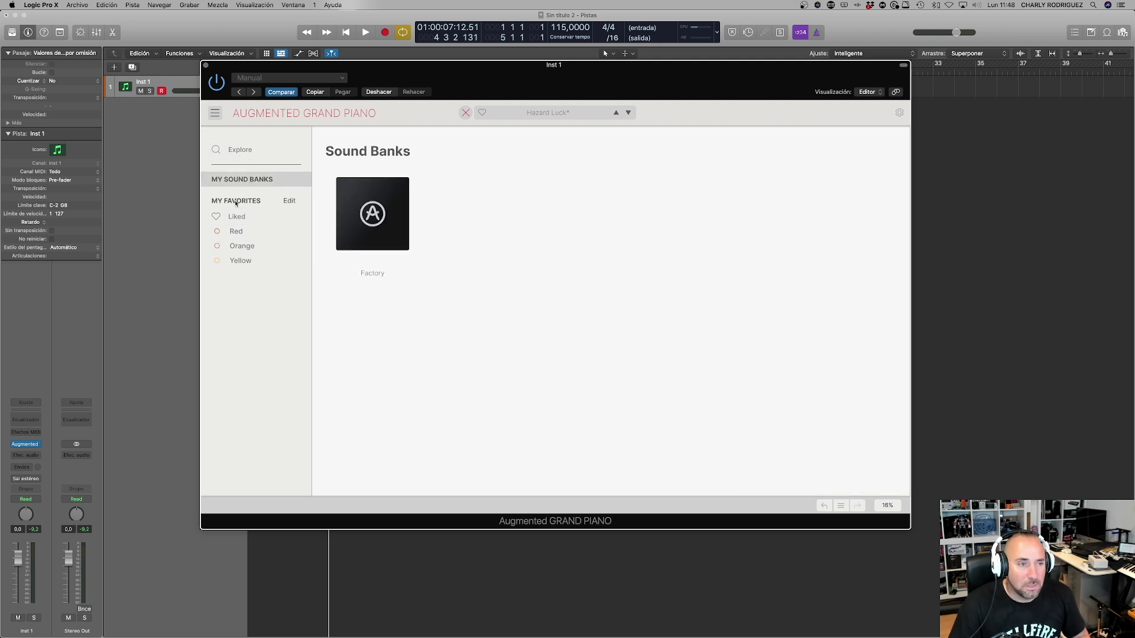
pyautogui.click(240, 150)
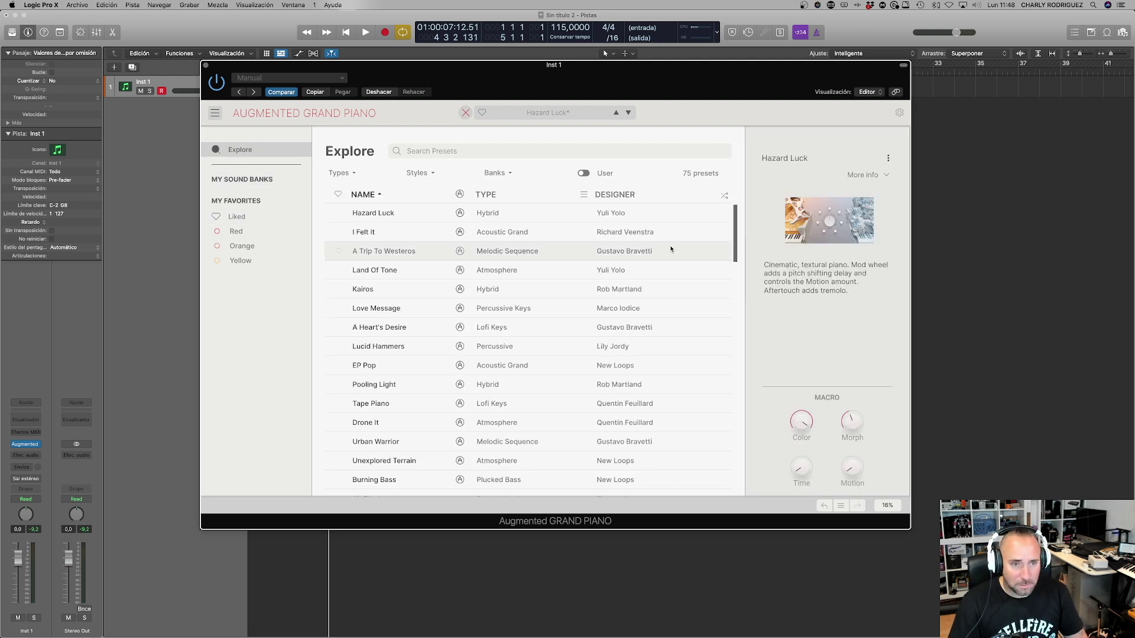
# Step: Review the favorite color tags for Hazard Luck and the Styles filter categories, and close the preset browser
pyautogui.rightClick(512, 212)
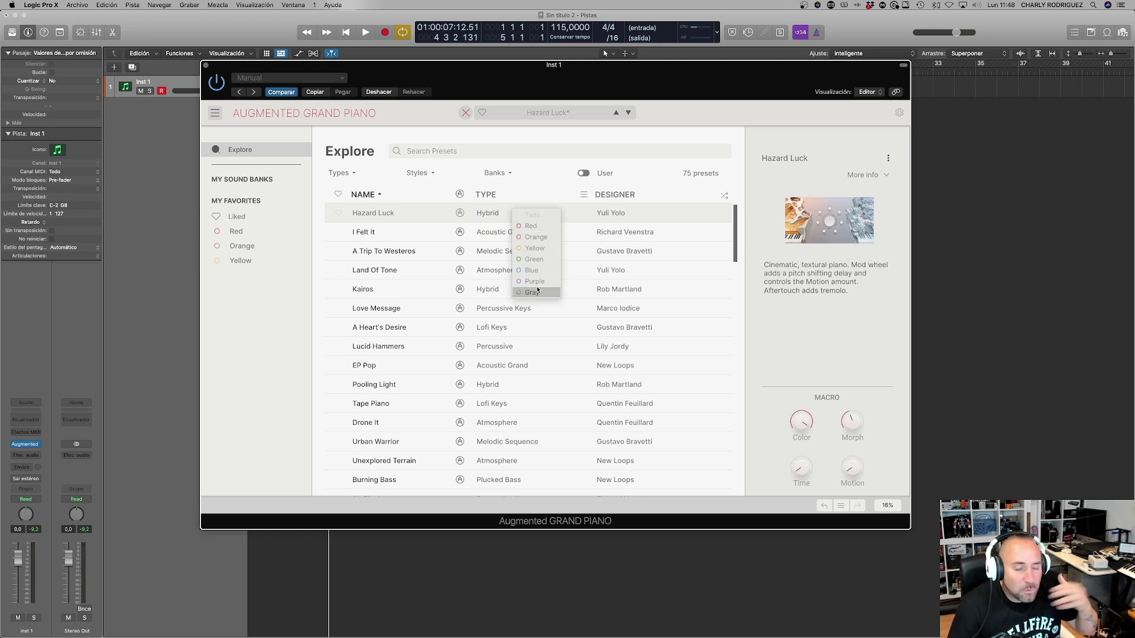
pyautogui.click(539, 145)
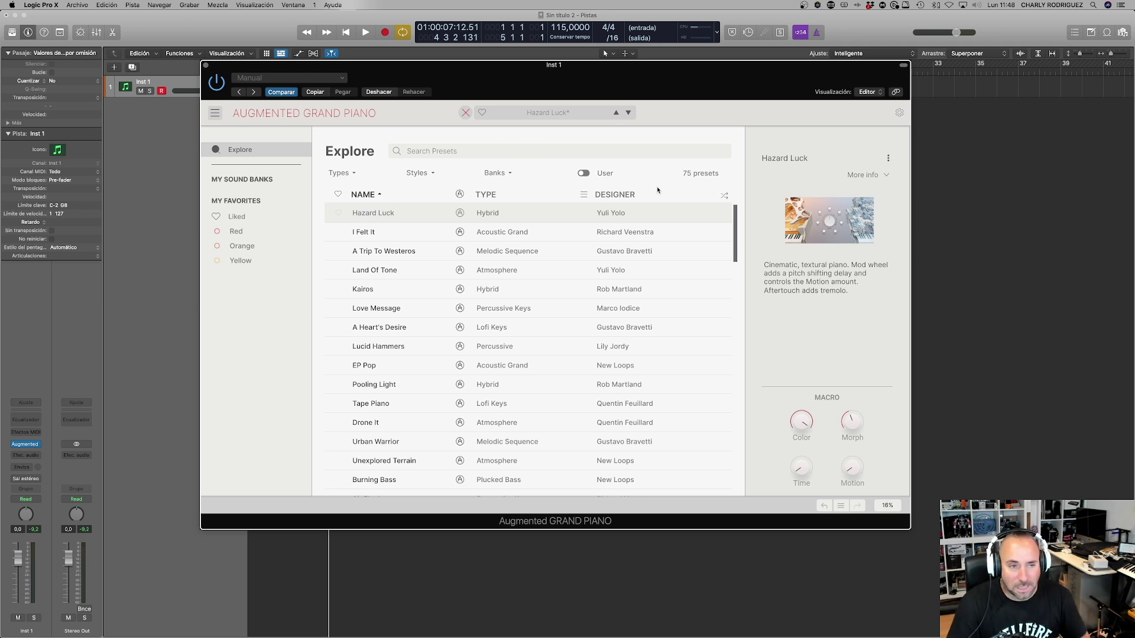
pyautogui.click(420, 173)
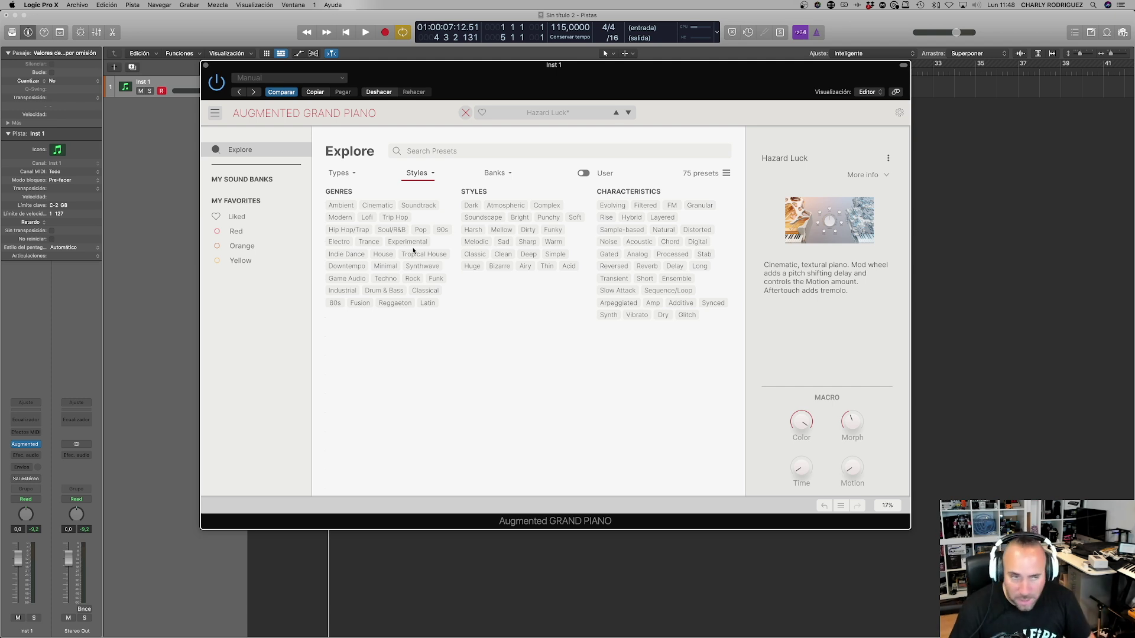
pyautogui.click(465, 113)
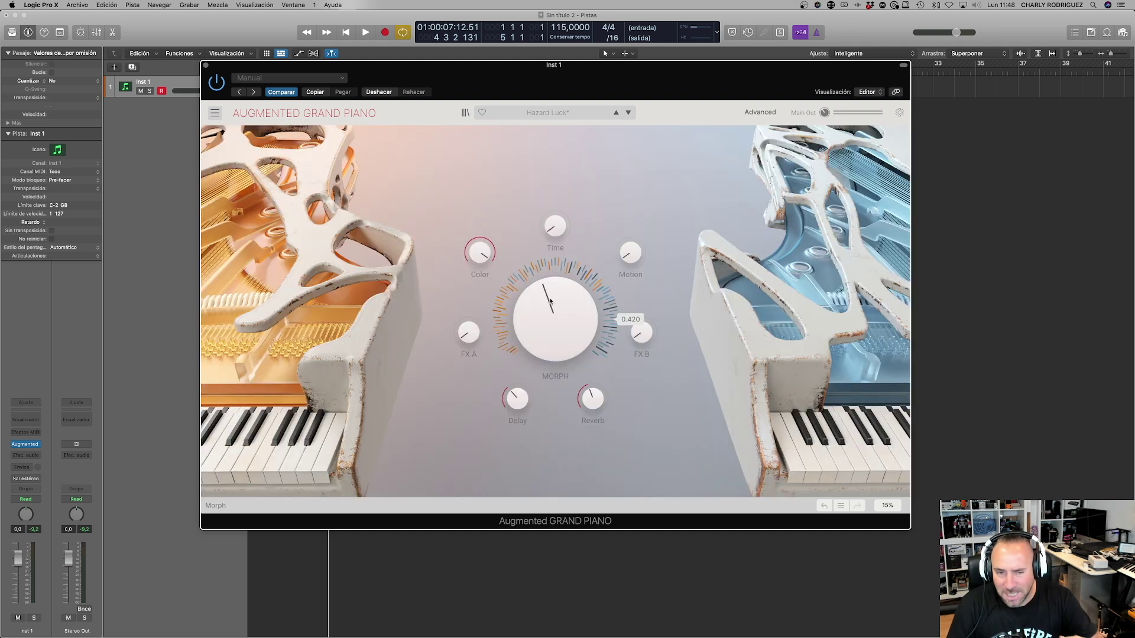
# Step: Turn Morph down toward Layer A and take a brief look at the Advanced view
pyautogui.moveTo(548, 306)
pyautogui.mouseDown()
pyautogui.moveTo(548, 254)
pyautogui.moveTo(548, 307)
pyautogui.mouseUp()
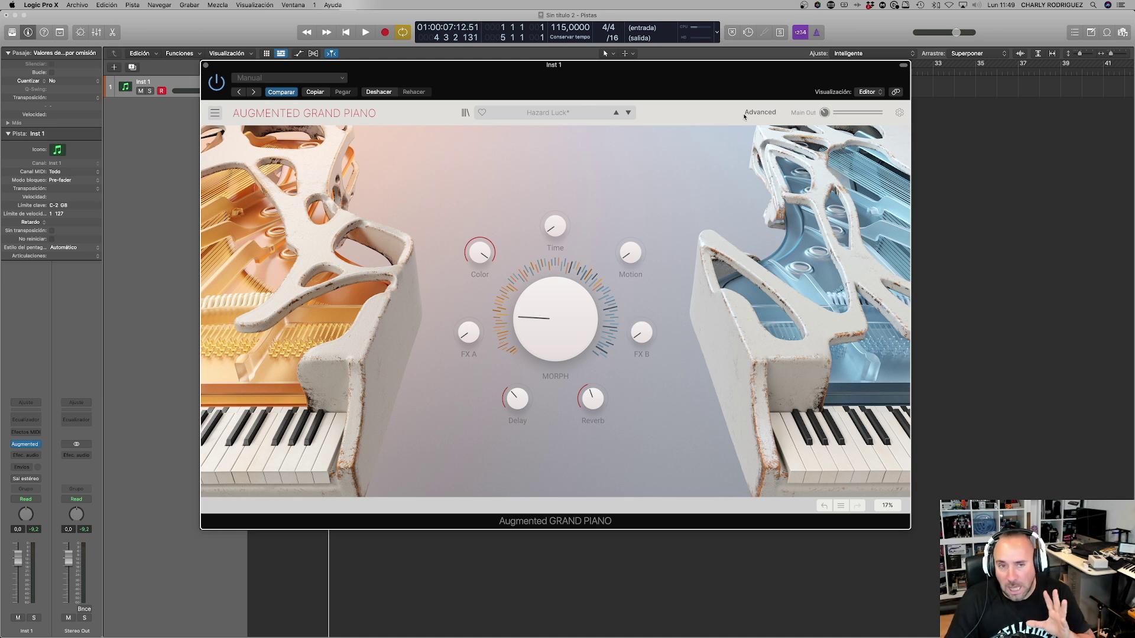
pyautogui.click(762, 112)
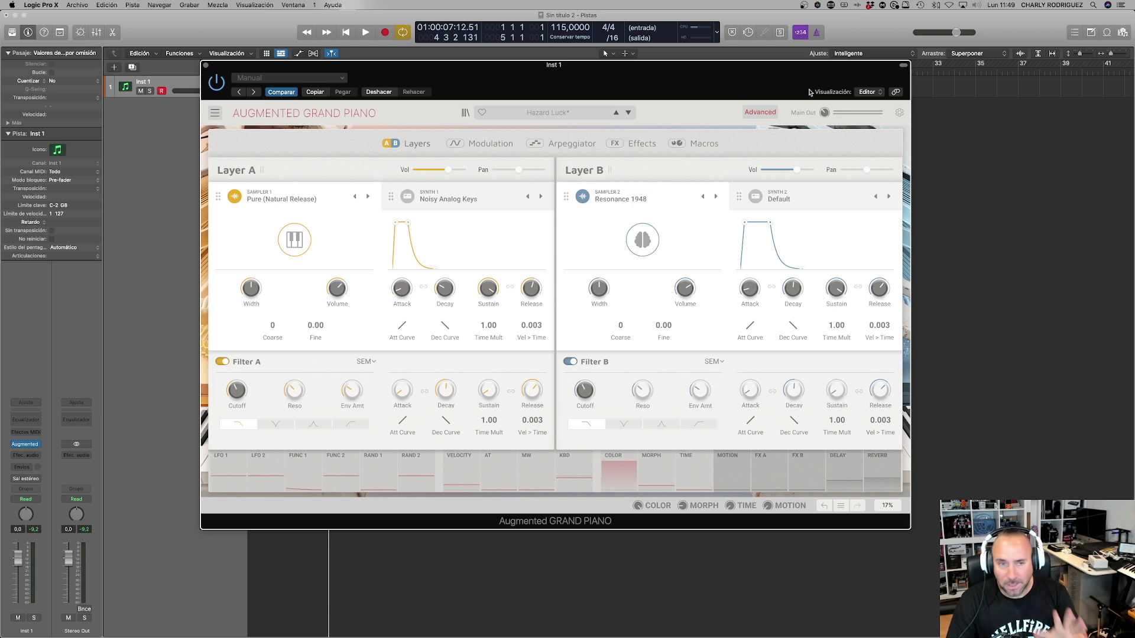
pyautogui.click(763, 113)
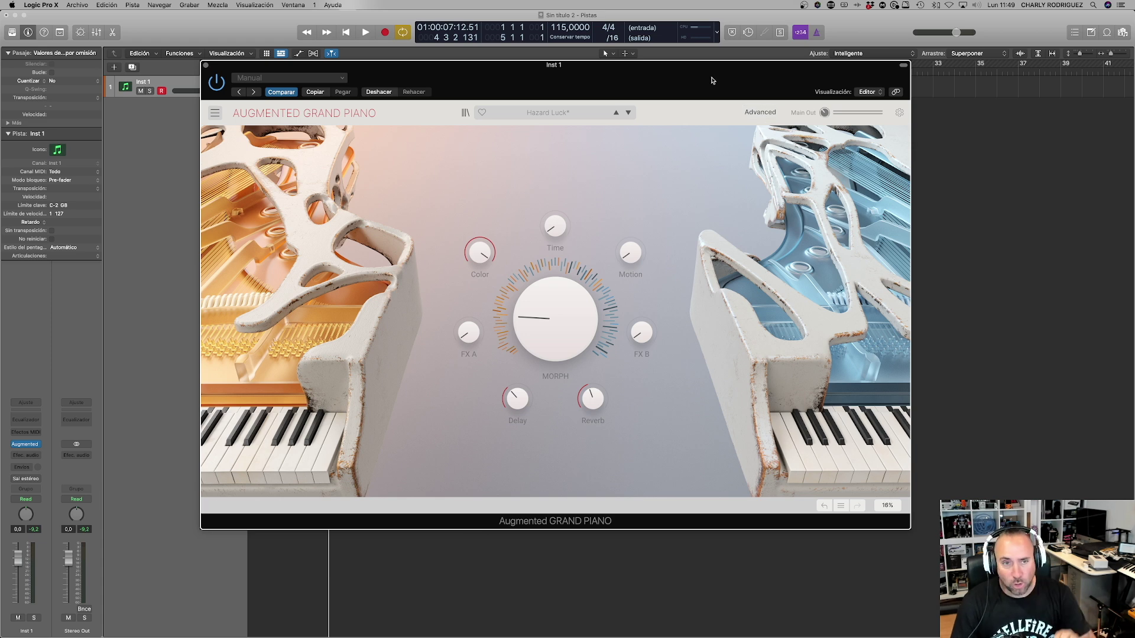
# Step: In the Advanced view, bypass Layer B's Sampler 2 and shift Layer A's pan slightly to the right
pyautogui.click(760, 112)
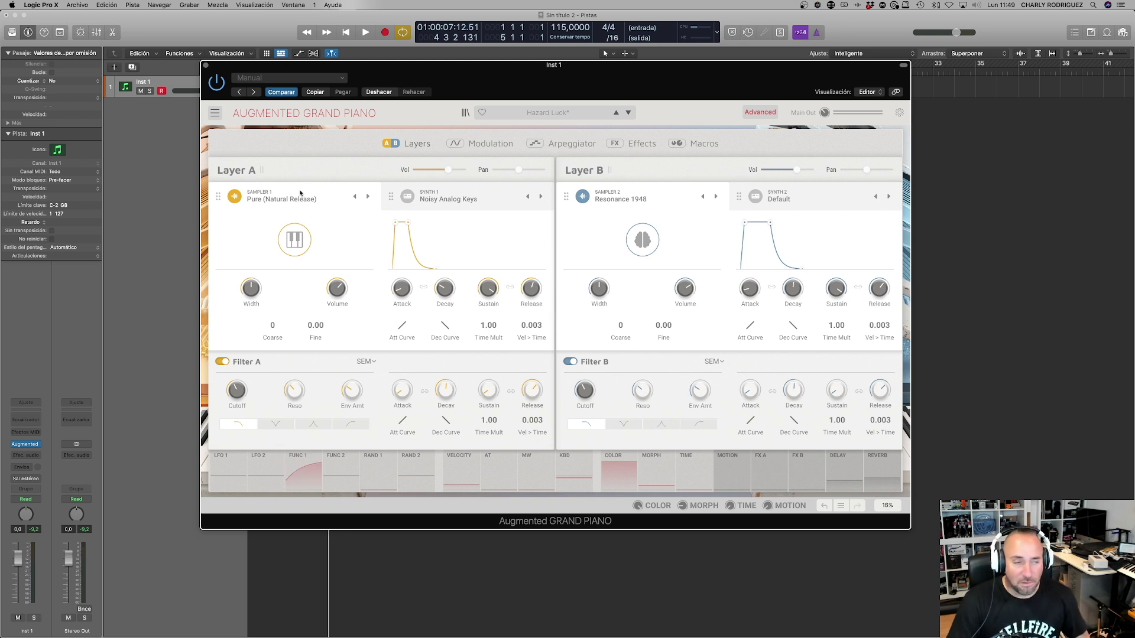
pyautogui.click(583, 201)
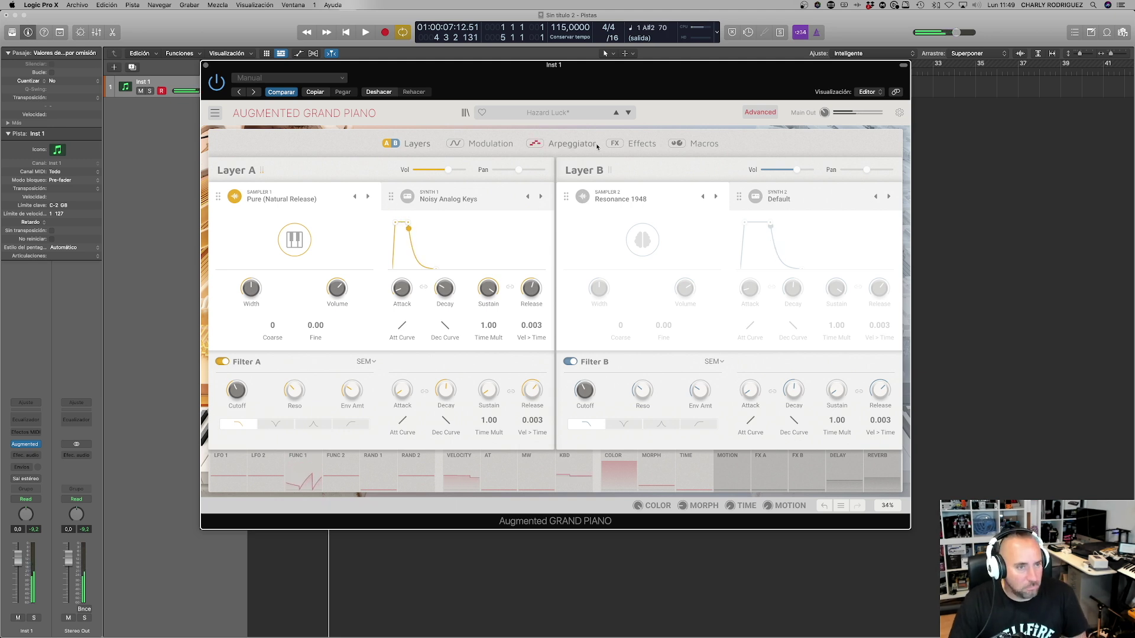
pyautogui.moveTo(518, 170); pyautogui.dragTo(522, 171)
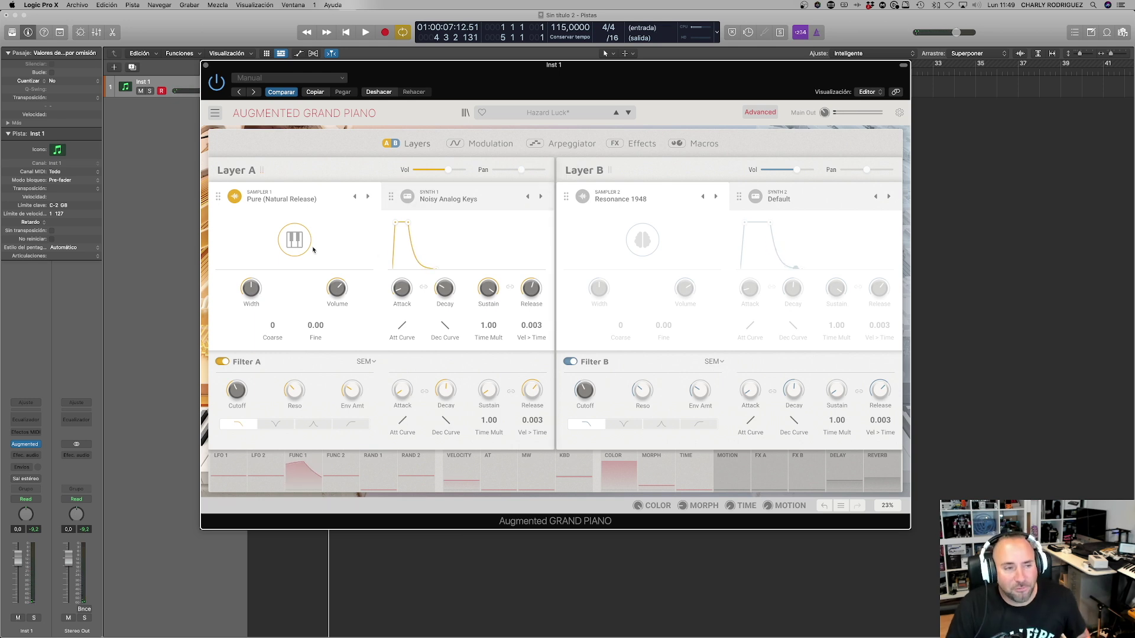
# Step: Load the Real Piano sample Bowed into Layer A's Sampler 1
pyautogui.click(318, 199)
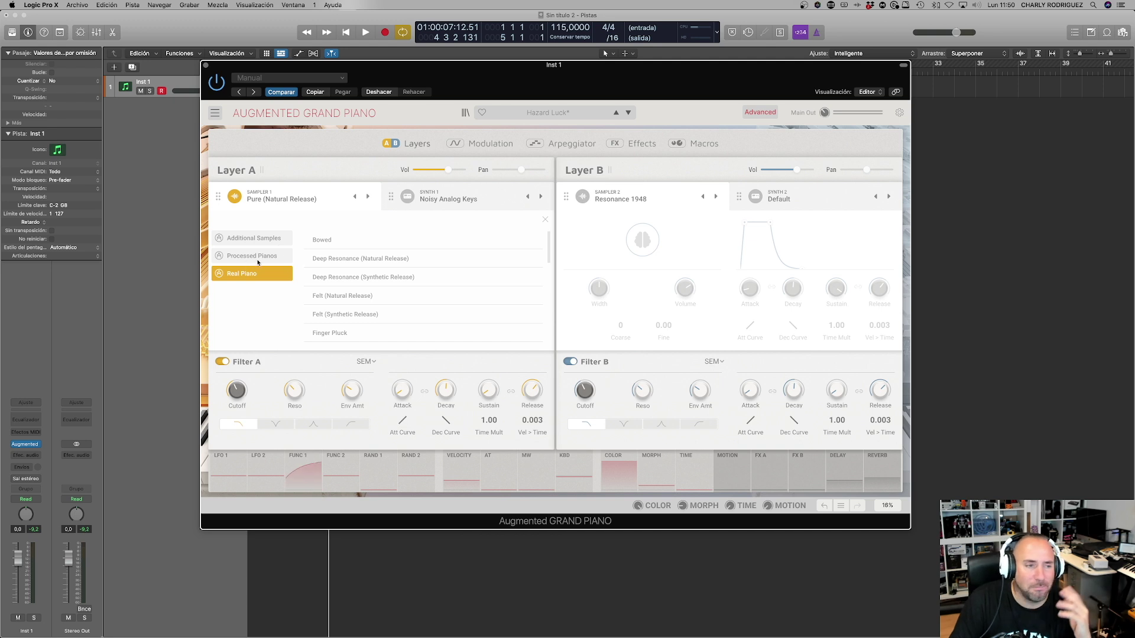
pyautogui.click(322, 240)
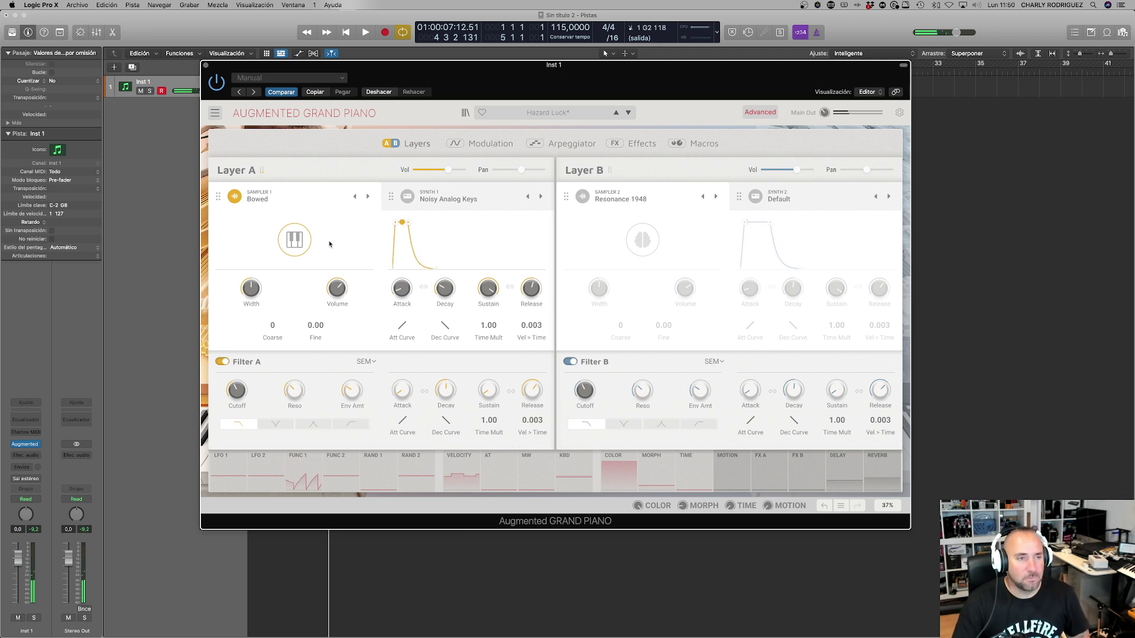
# Step: Load Animated Fog from Processed Pianos into Sampler 1 and advance through the samples to Old FM Bowed
pyautogui.click(261, 201)
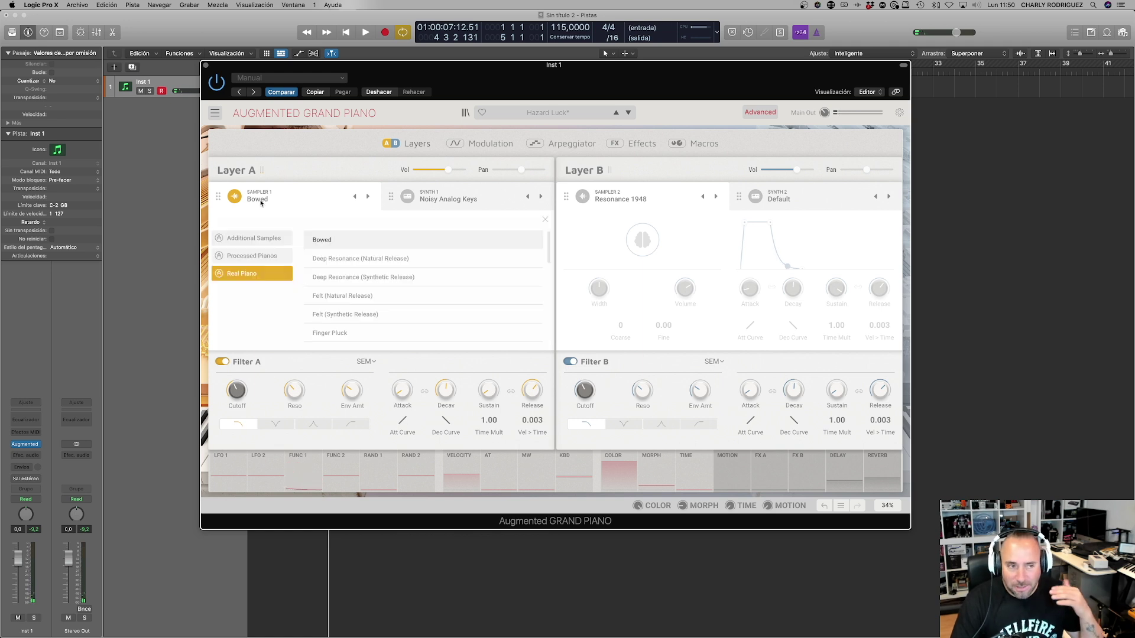
pyautogui.click(266, 256)
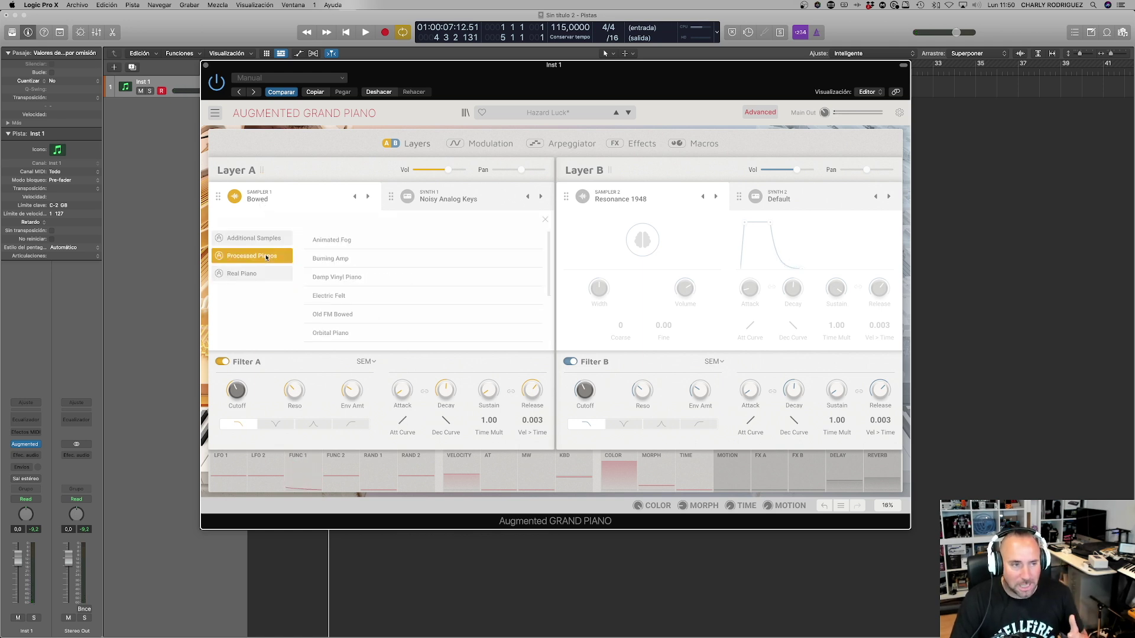
pyautogui.doubleClick(330, 240)
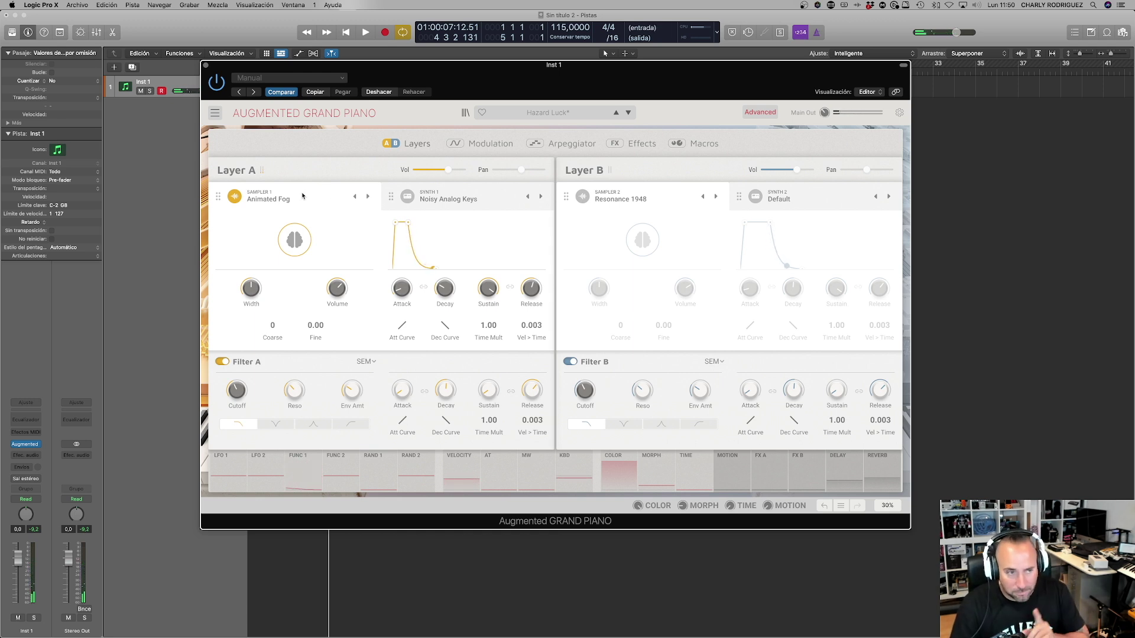
pyautogui.click(366, 196)
pyautogui.click(369, 197)
pyautogui.click(369, 197)
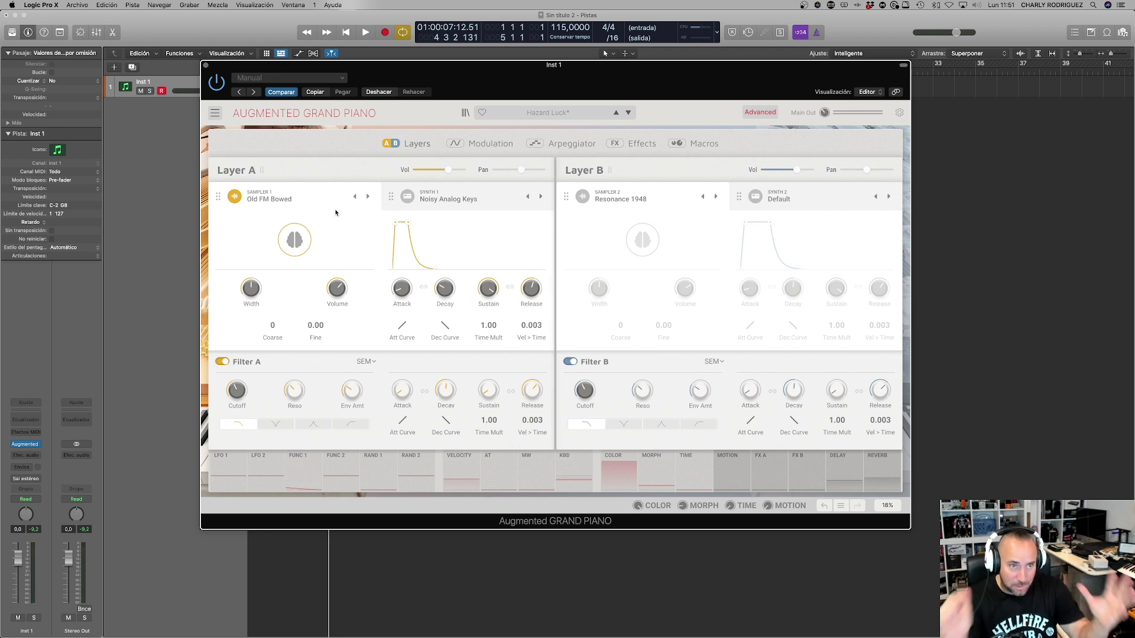
# Step: Examine the preset category list and the Processed Pianos samples available for Sampler 1
pyautogui.click(548, 112)
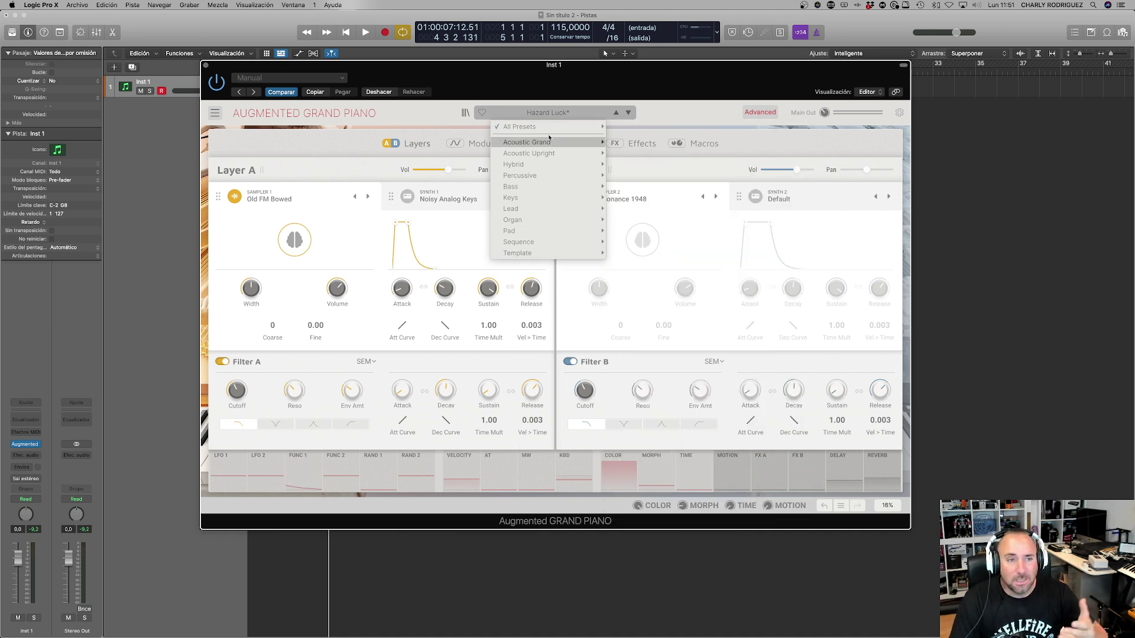
pyautogui.click(682, 109)
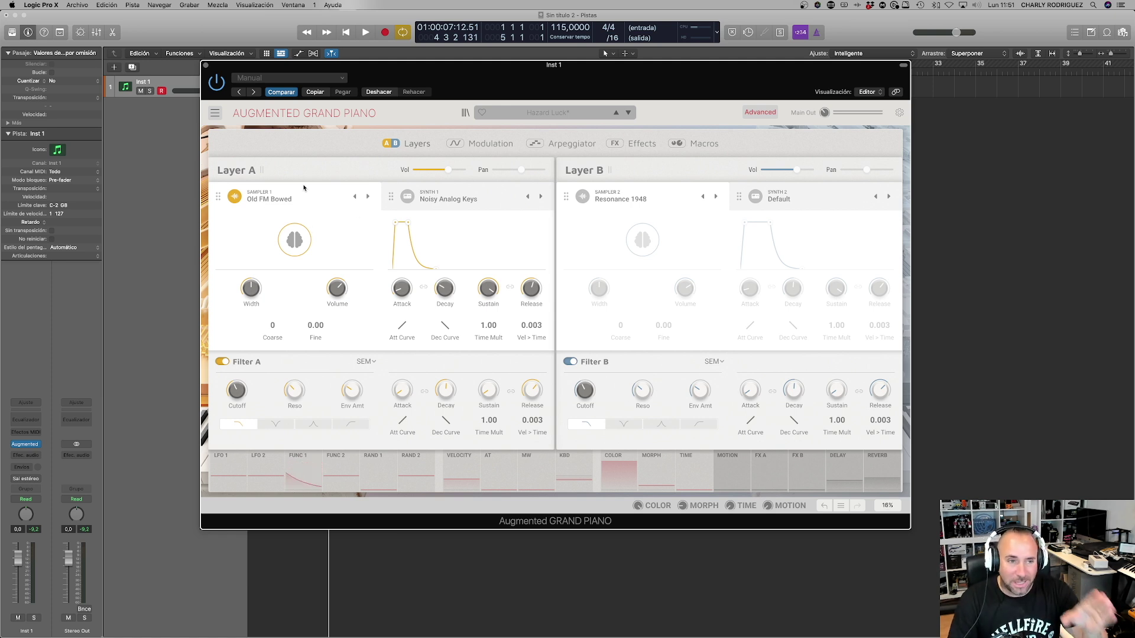
pyautogui.click(325, 204)
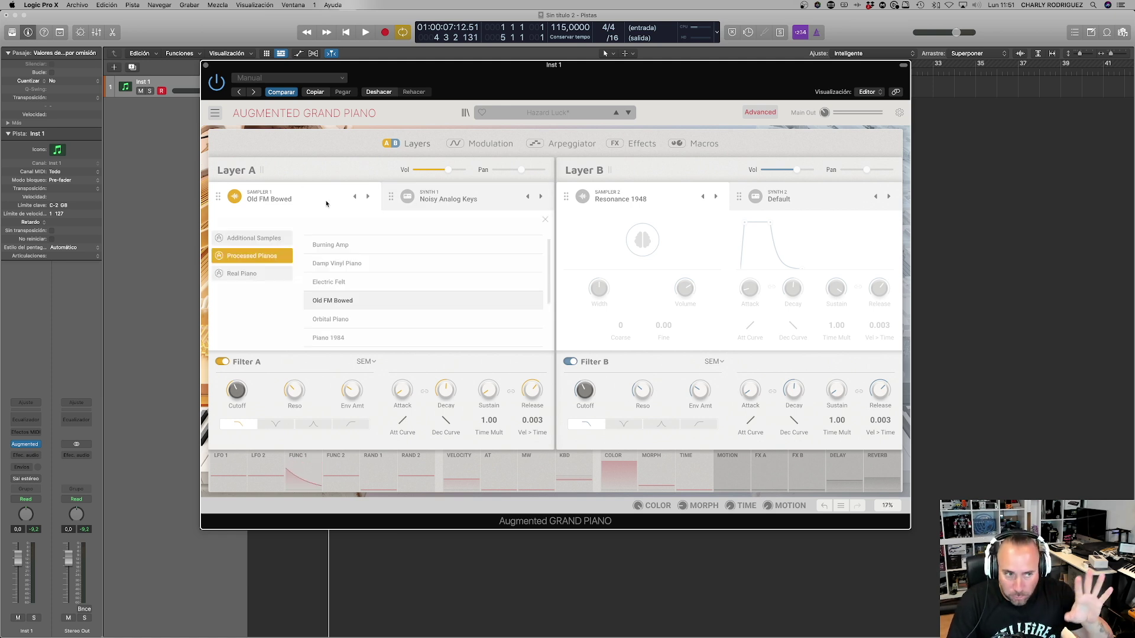
pyautogui.scroll(-2, 334, 284)
pyautogui.scroll(3, 334, 316)
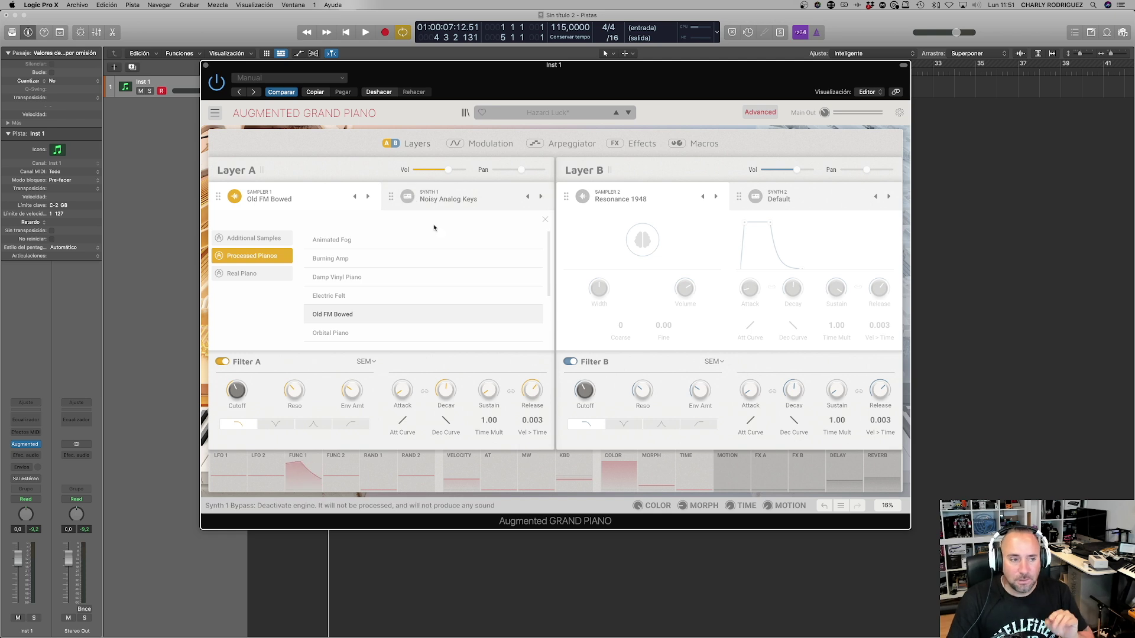
pyautogui.click(335, 204)
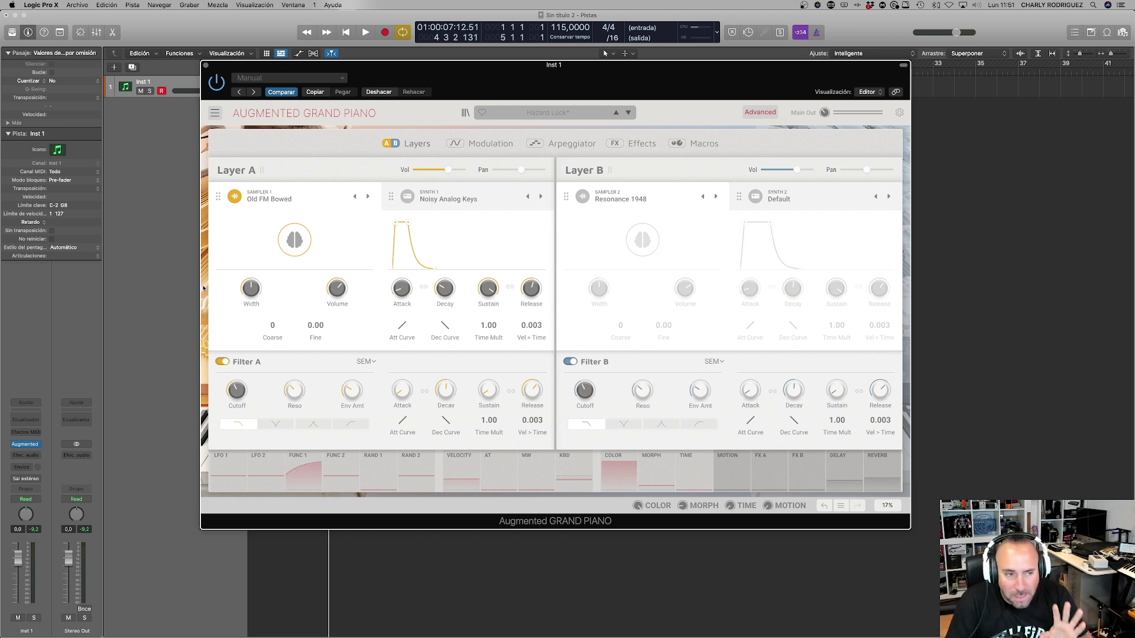
# Step: Adjust Sampler 1's stereo width, volume and tuning, trying the width up to 200% and leaving it above 100%
pyautogui.moveTo(256, 301)
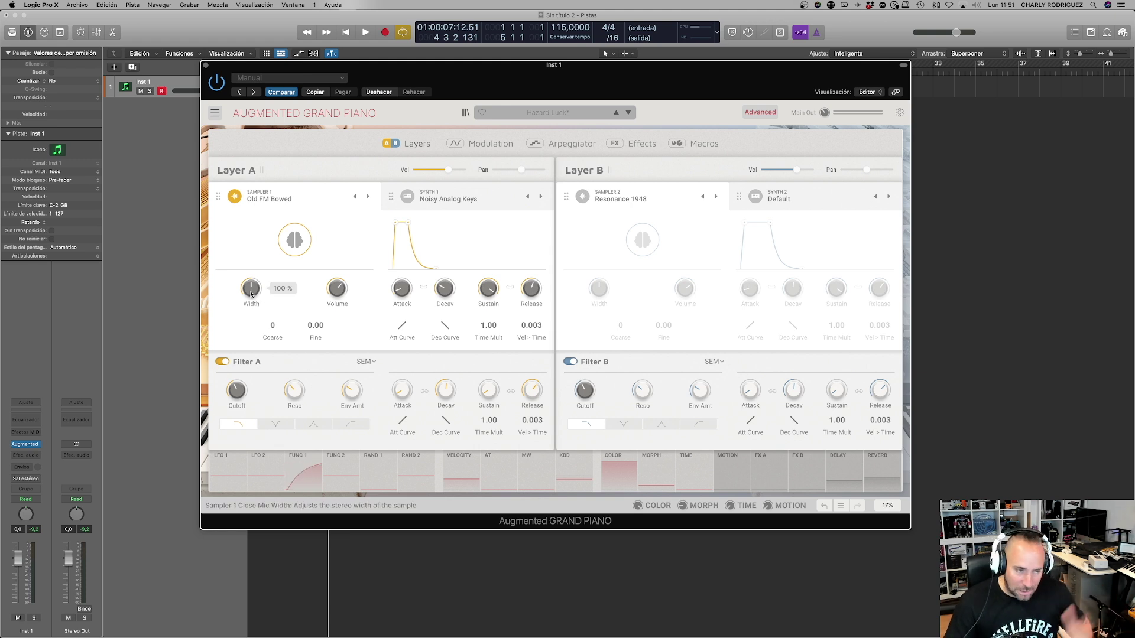
pyautogui.moveTo(251, 293); pyautogui.dragTo(251, 294)
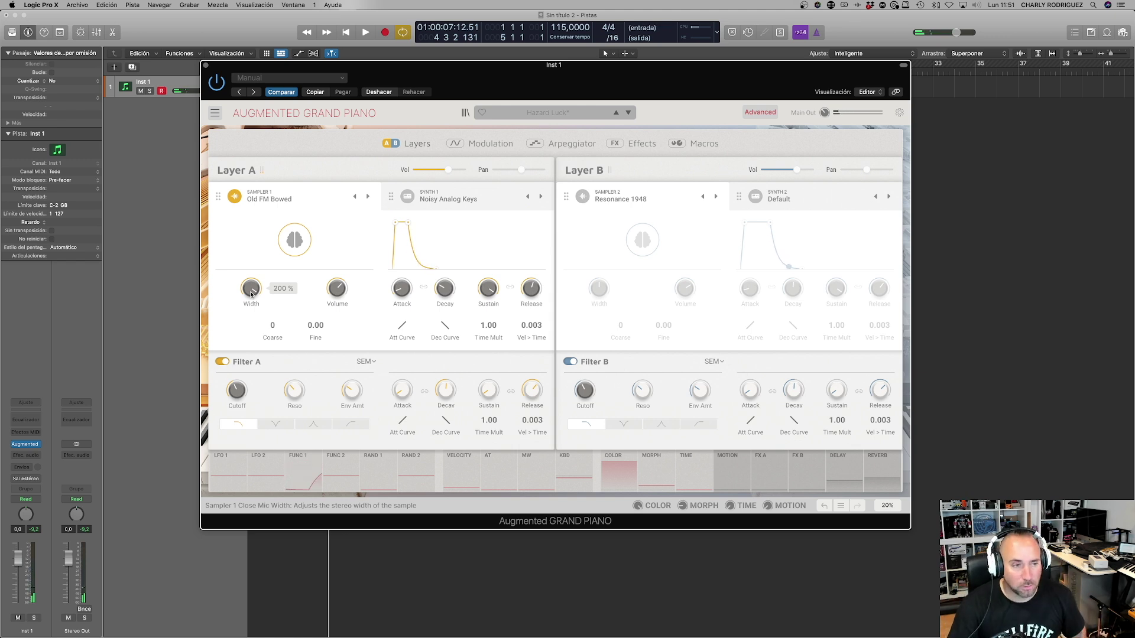
pyautogui.moveTo(251, 288); pyautogui.dragTo(251, 322)
pyautogui.moveTo(337, 288); pyautogui.dragTo(337, 282)
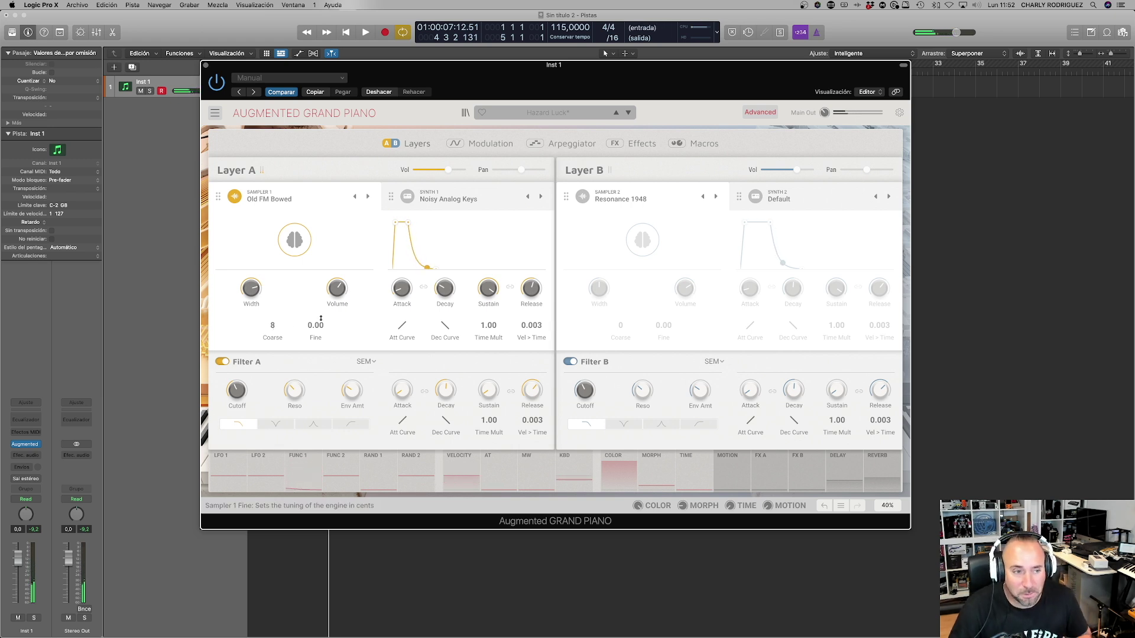
pyautogui.moveTo(321, 319)
pyautogui.mouseDown()
pyautogui.moveTo(320, 308)
pyautogui.moveTo(325, 341)
pyautogui.mouseUp()
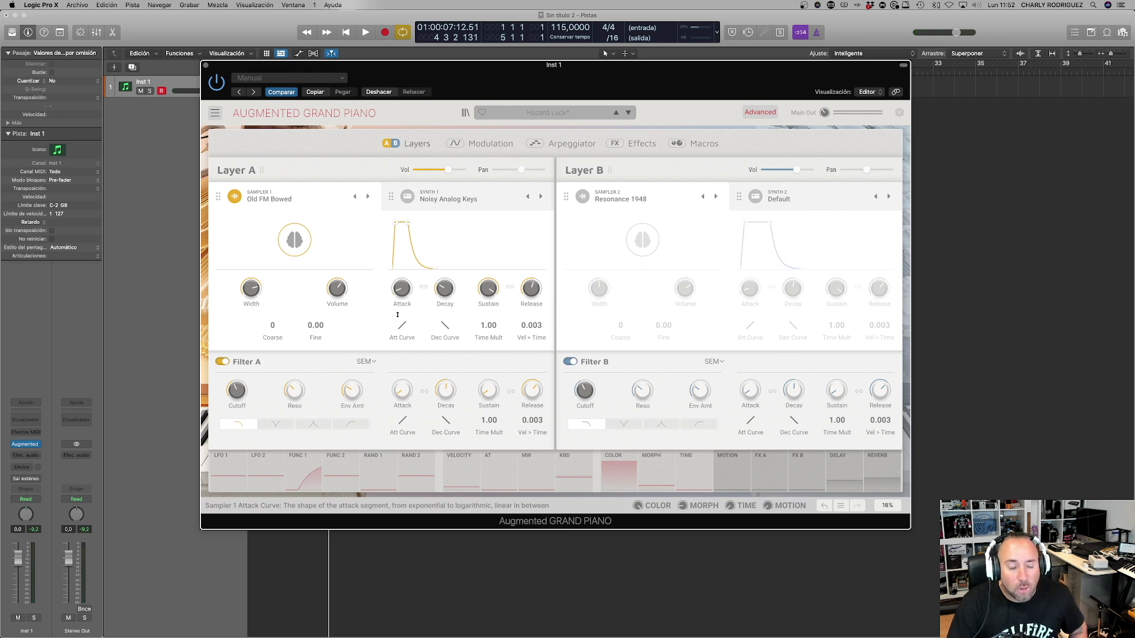
# Step: Lengthen Sampler 1's attack, try a curved attack slope before restoring the linear one, and adjust the decay and sustain
pyautogui.moveTo(403, 325)
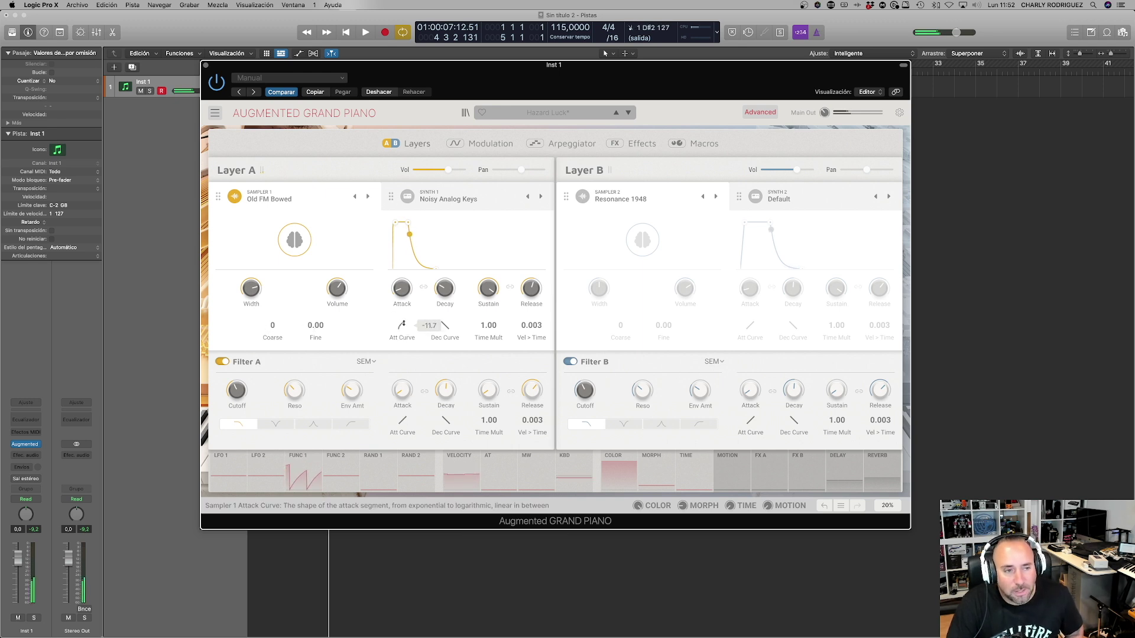
pyautogui.moveTo(402, 288)
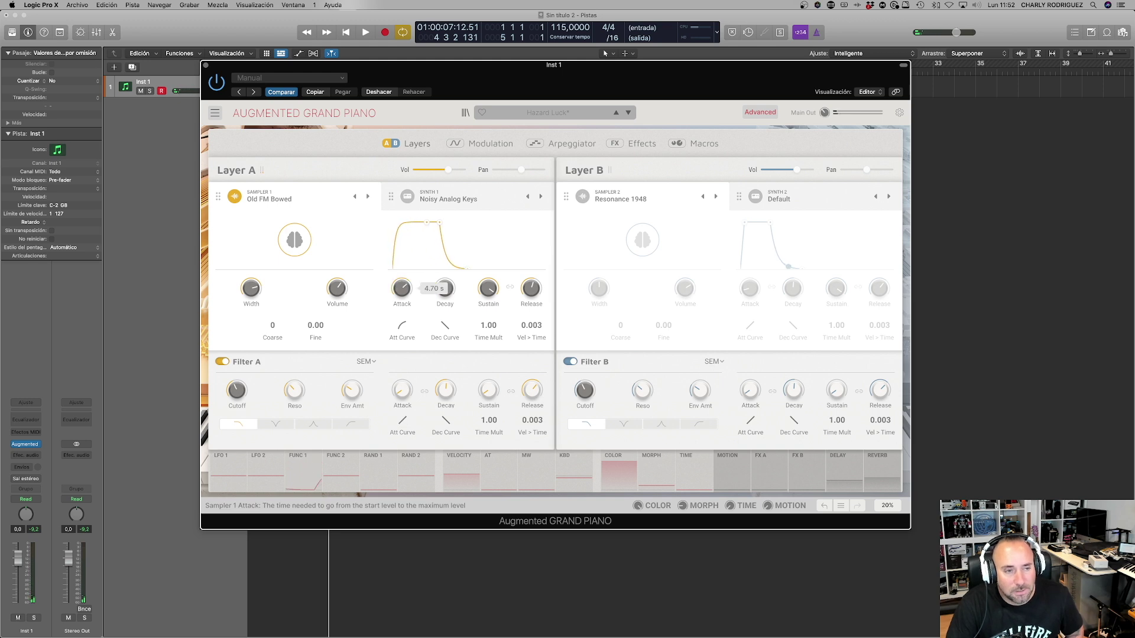
pyautogui.moveTo(400, 325)
pyautogui.mouseDown()
pyautogui.moveTo(400, 346)
pyautogui.moveTo(400, 325)
pyautogui.mouseUp()
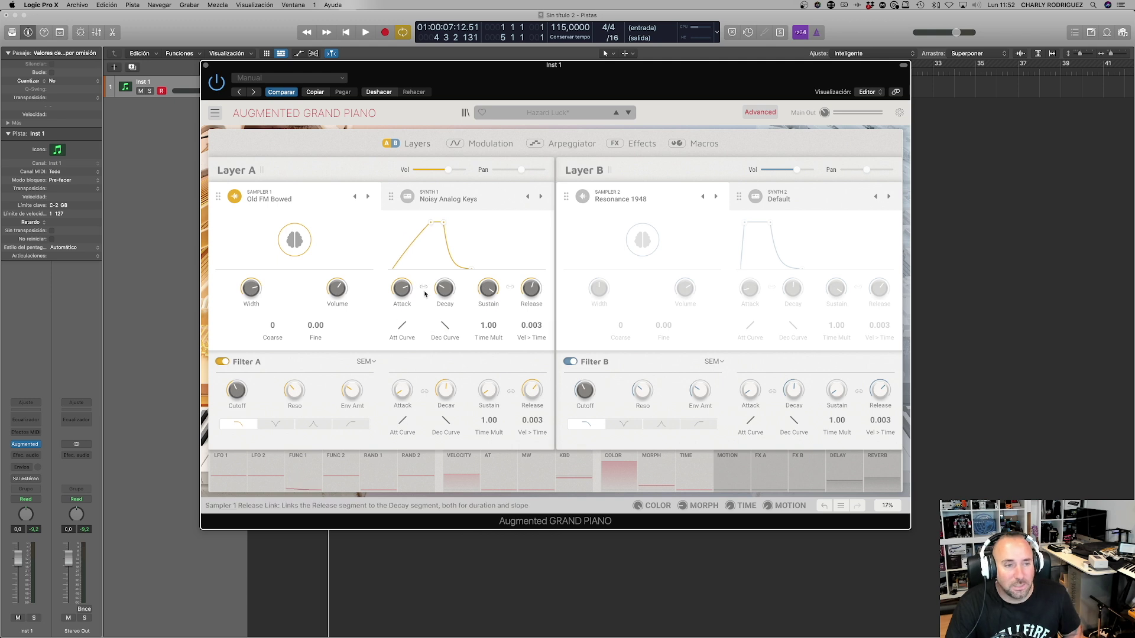
pyautogui.moveTo(444, 289)
pyautogui.moveTo(489, 289); pyautogui.dragTo(488, 272)
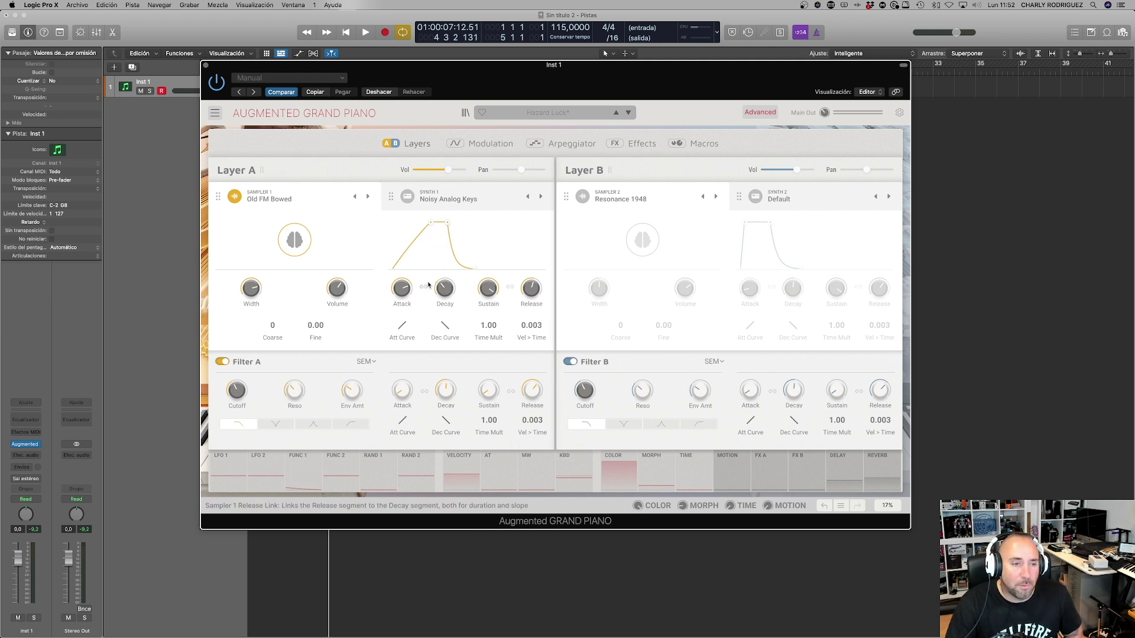
pyautogui.moveTo(399, 293); pyautogui.dragTo(400, 284)
# Step: Try linking Sampler 1's envelope segments, curve its decay slope, and set the envelope's time multiplier to 3.45
pyautogui.click(422, 288)
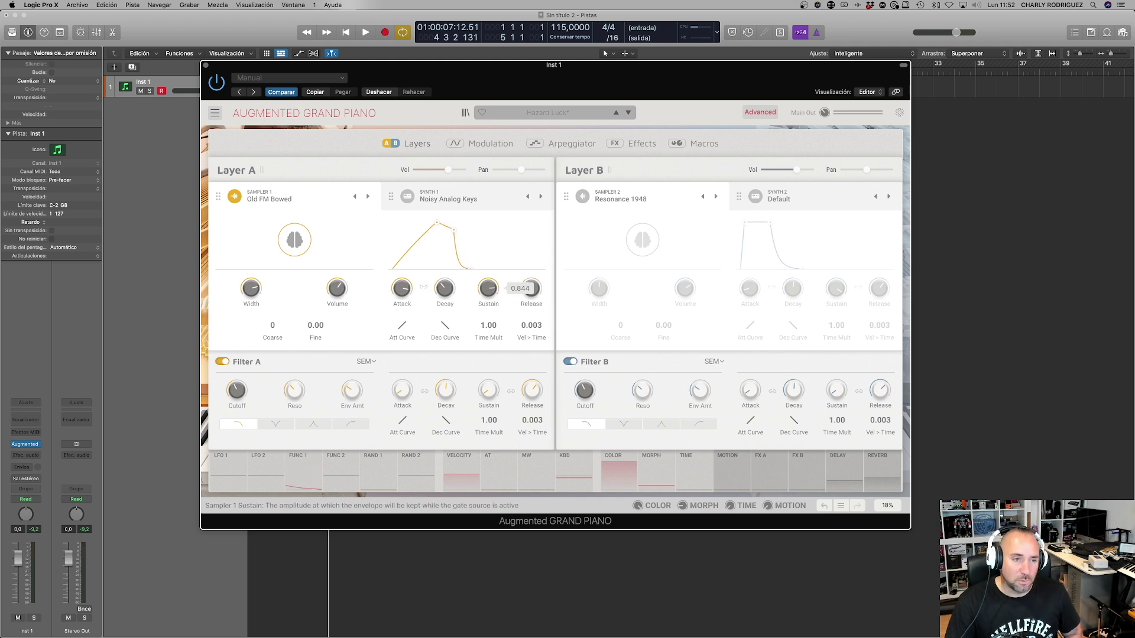
pyautogui.click(510, 287)
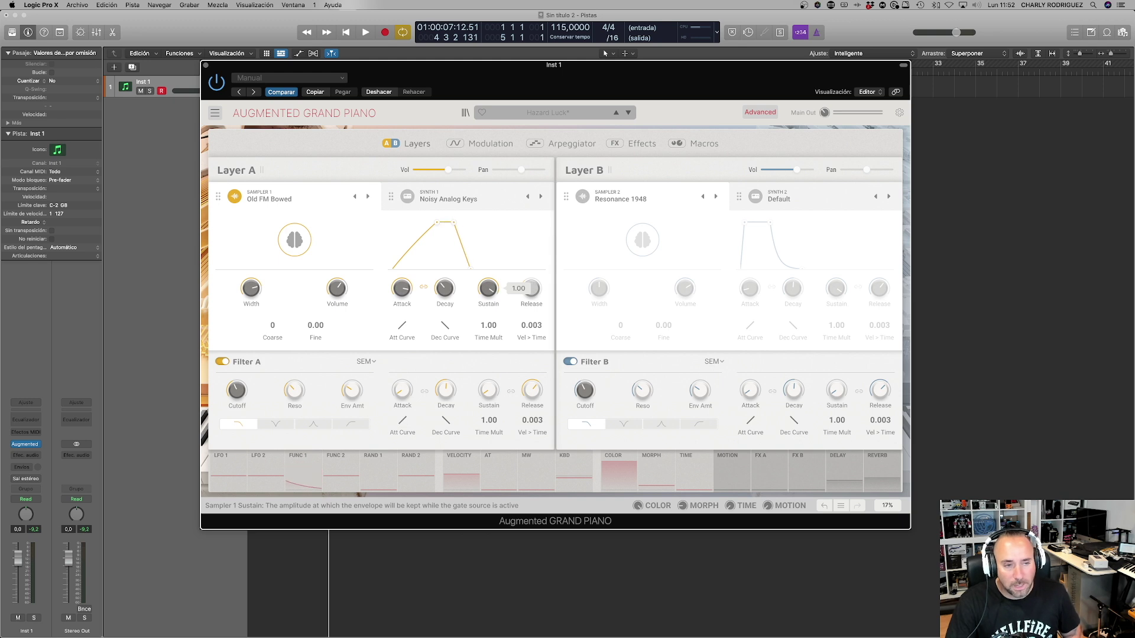
pyautogui.click(514, 287)
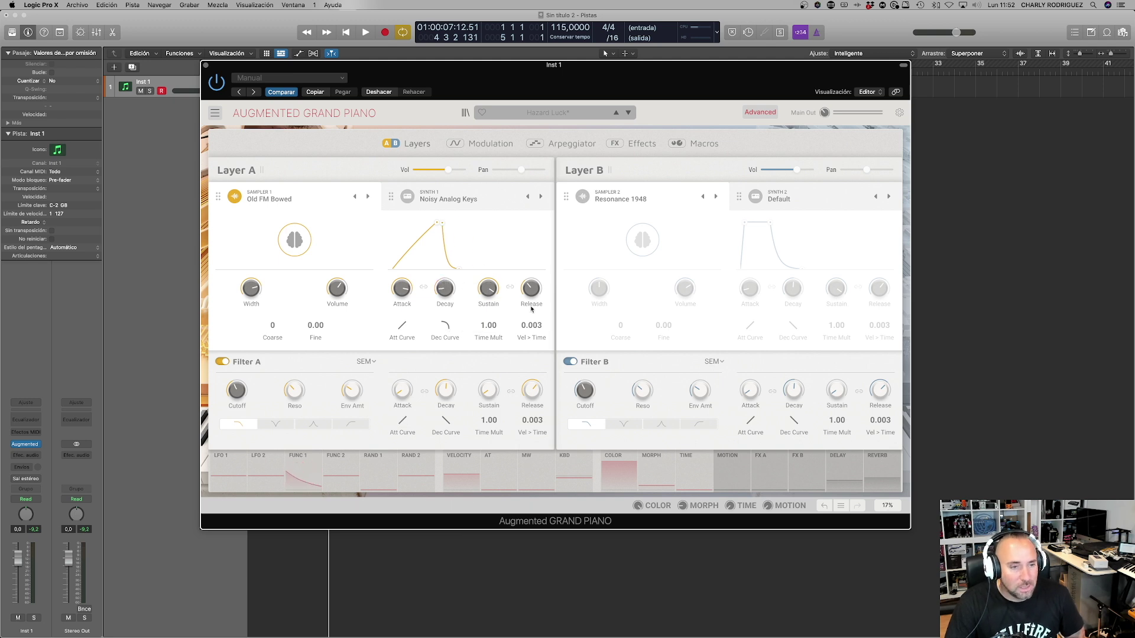
pyautogui.moveTo(488, 326); pyautogui.dragTo(488, 327)
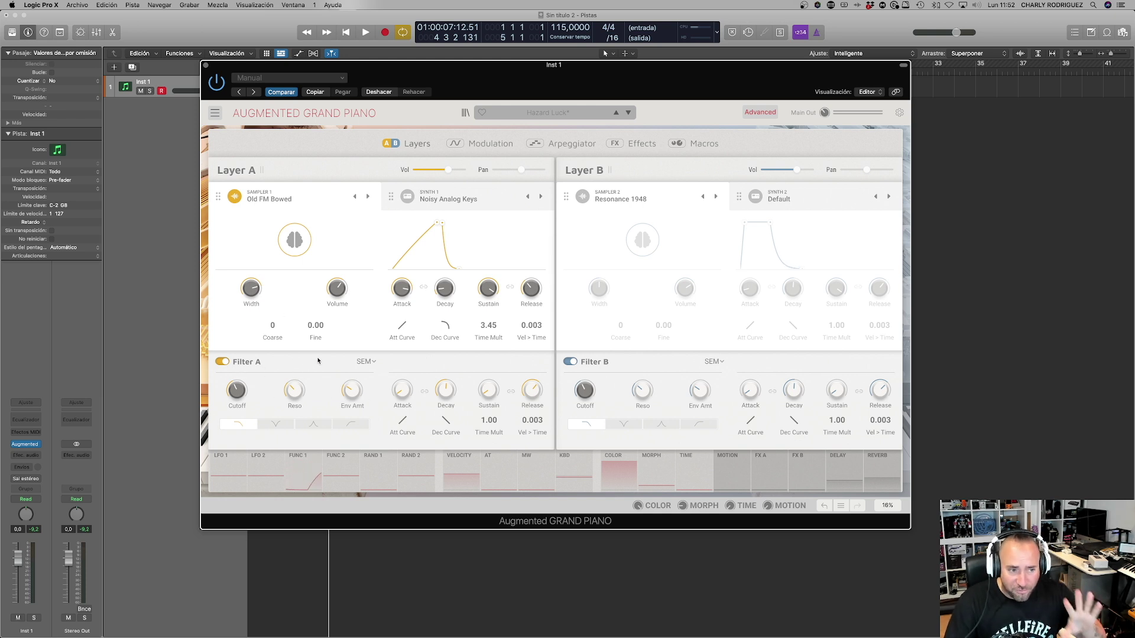
# Step: Examine the filter types available for Filter A
pyautogui.click(371, 364)
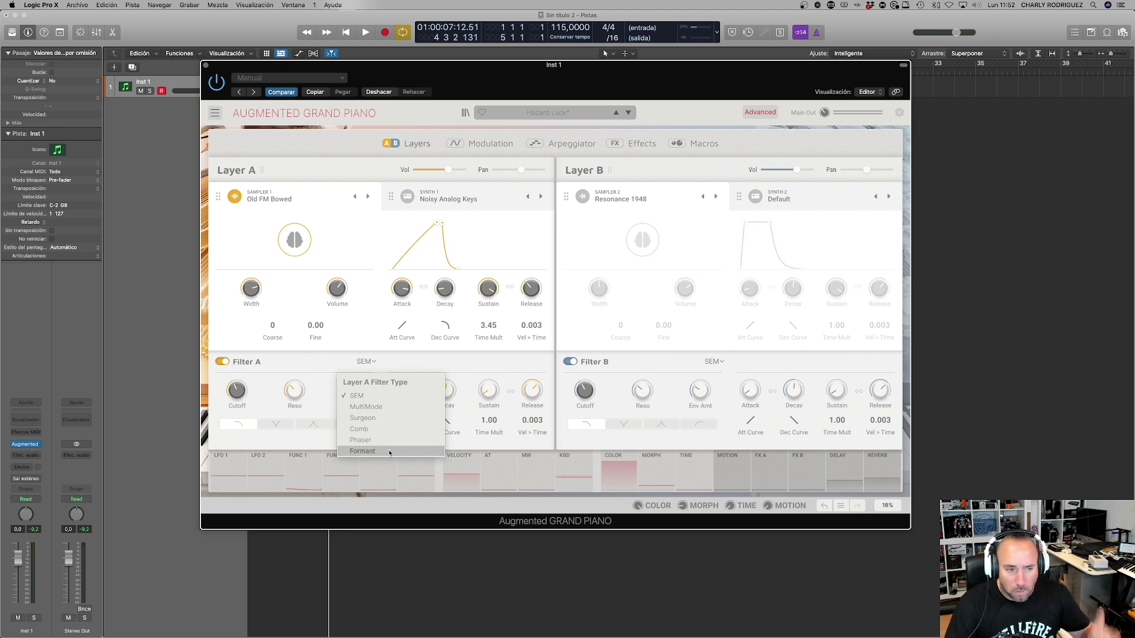
pyautogui.click(381, 376)
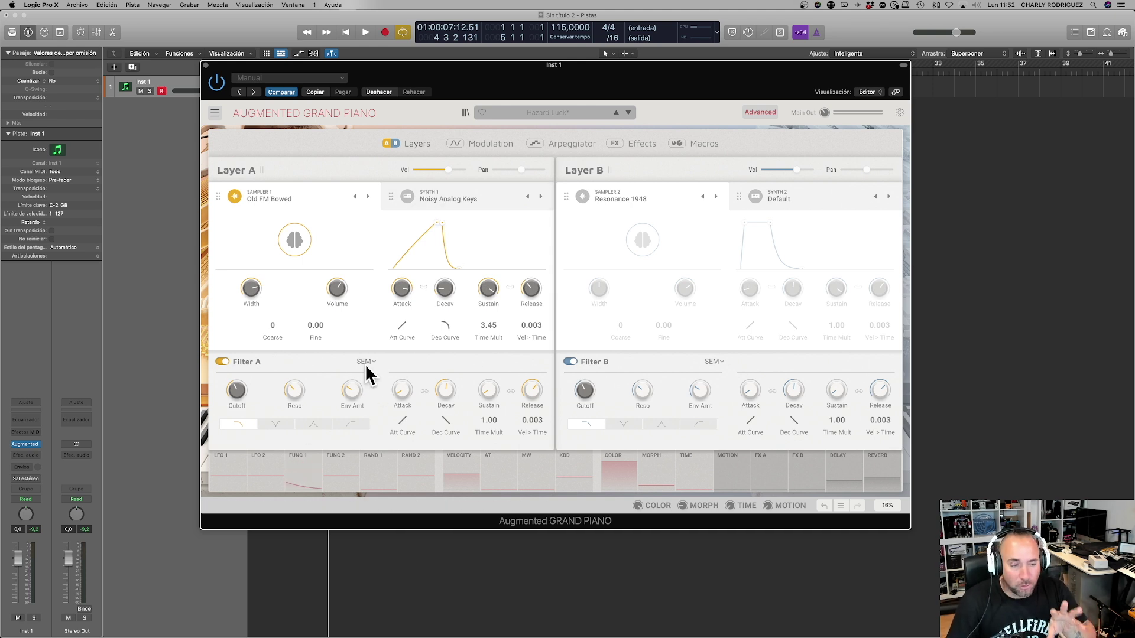
# Step: Activate Synth 1 in place of Sampler 1 and load the Analog preset Angelic Breath into it
pyautogui.click(407, 196)
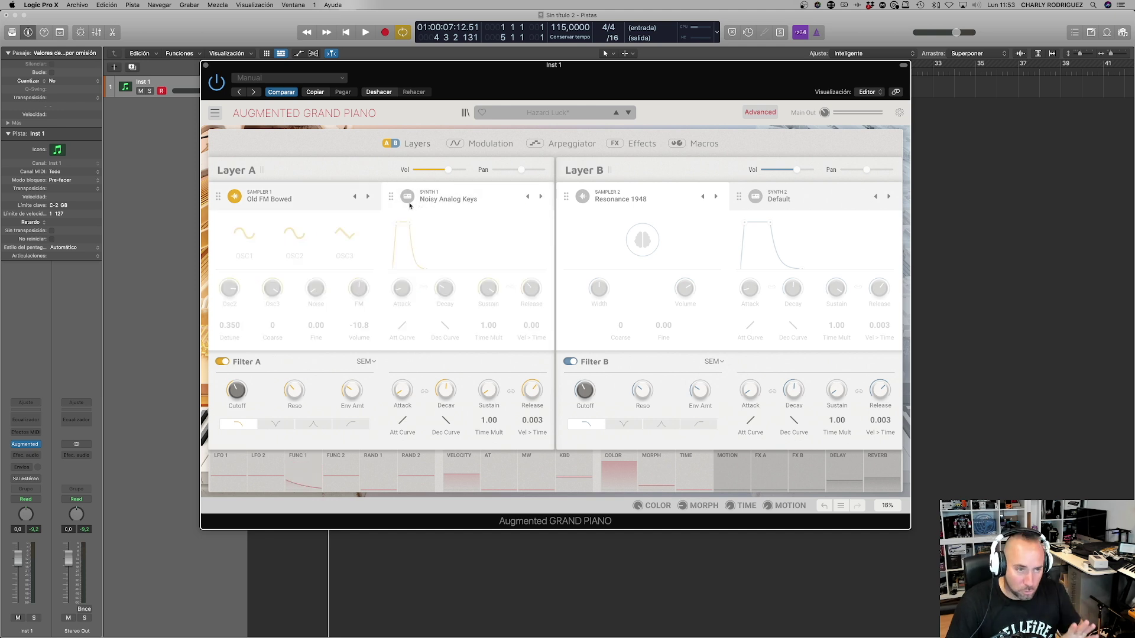
pyautogui.click(407, 197)
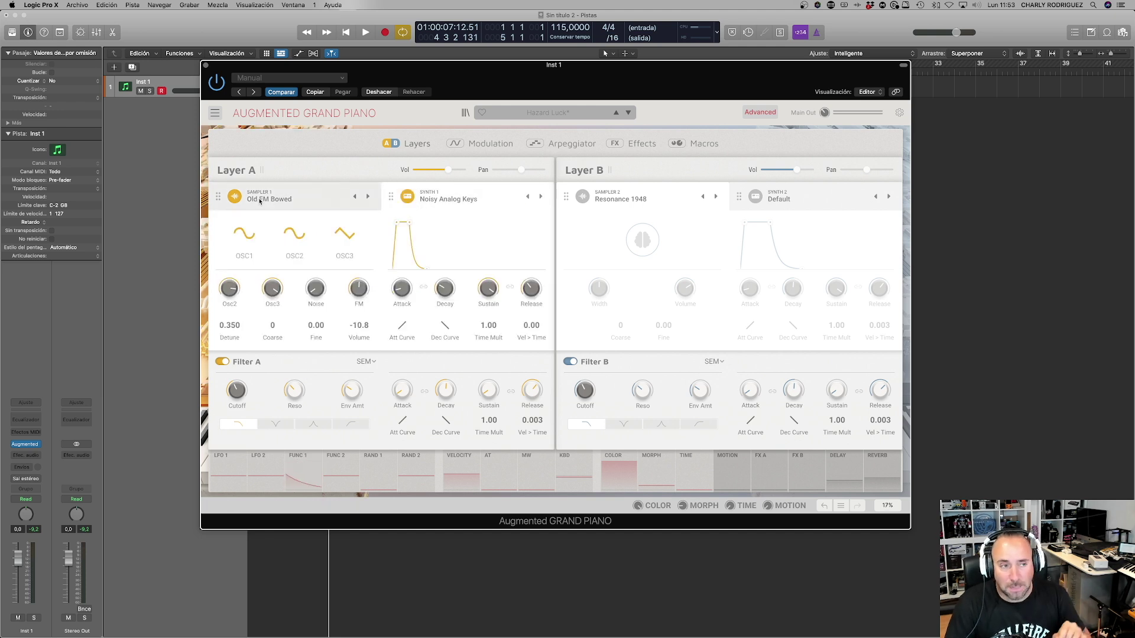
pyautogui.click(237, 198)
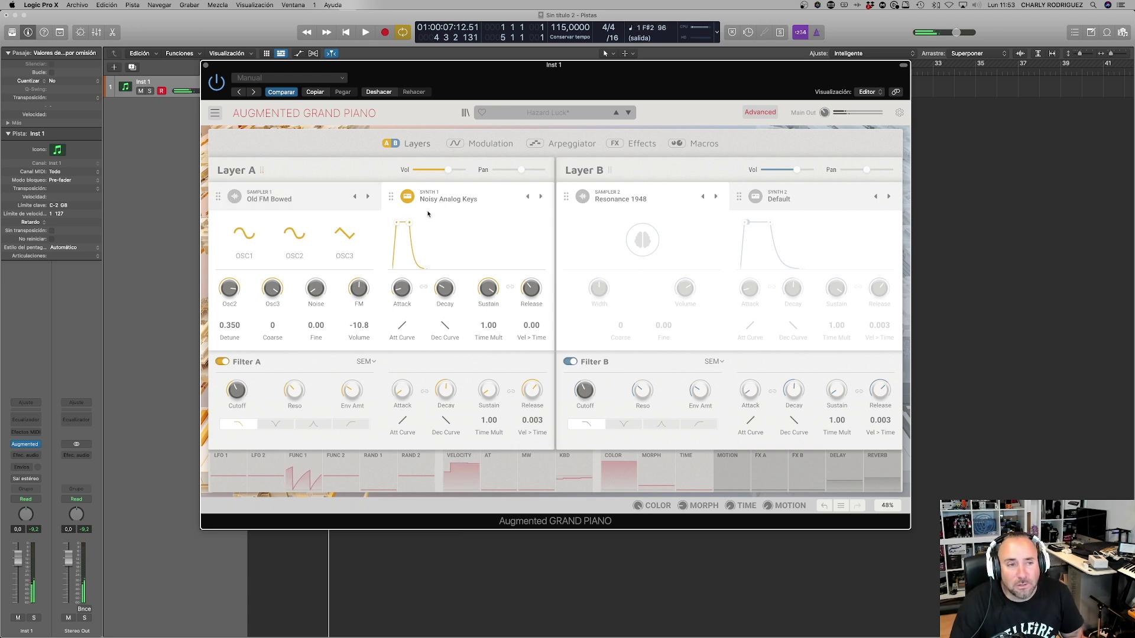
pyautogui.click(452, 200)
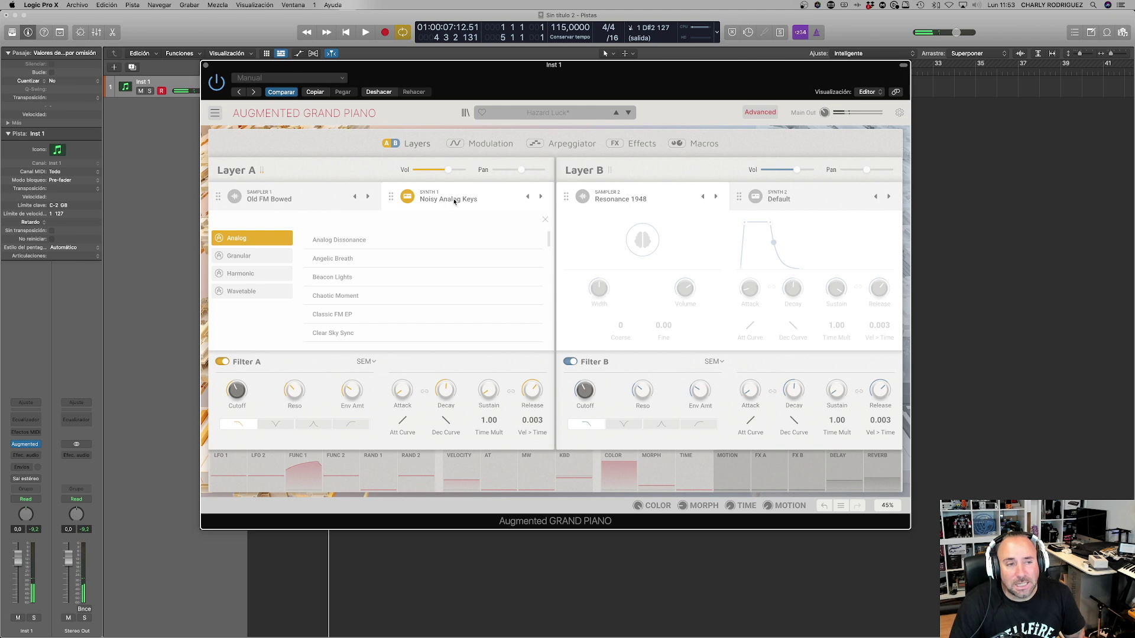
pyautogui.click(344, 260)
pyautogui.click(343, 261)
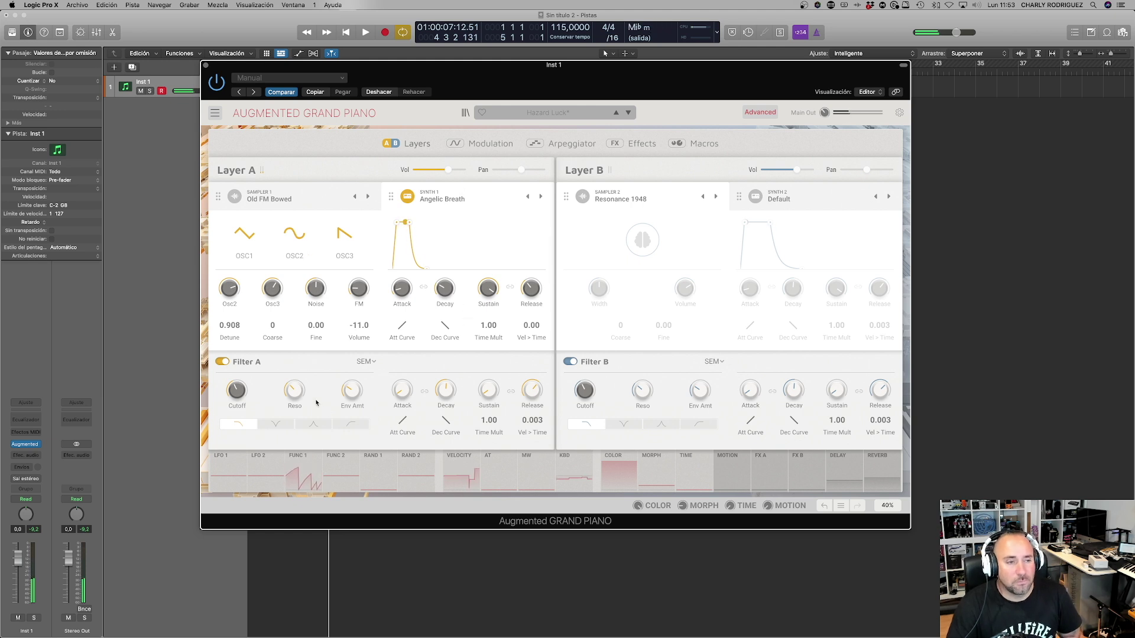
# Step: Compare the sound with Filter A bypassed and enabled, and raise its cutoff, resonance and envelope amount
pyautogui.click(222, 362)
pyautogui.click(221, 362)
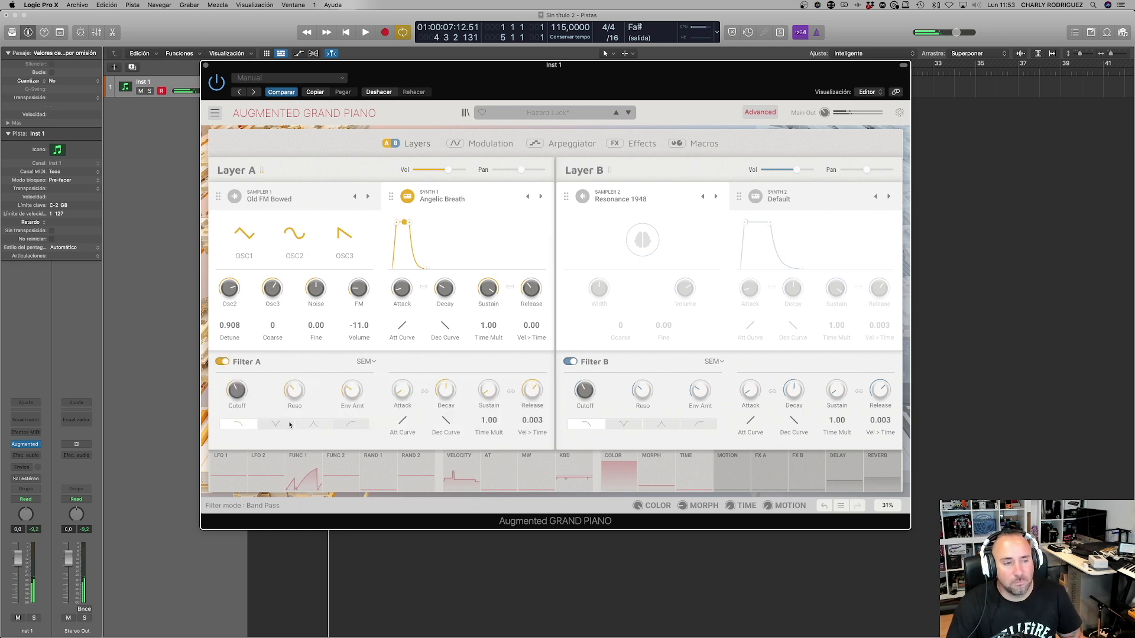
pyautogui.moveTo(234, 398); pyautogui.dragTo(294, 369)
pyautogui.moveTo(352, 391); pyautogui.dragTo(352, 378)
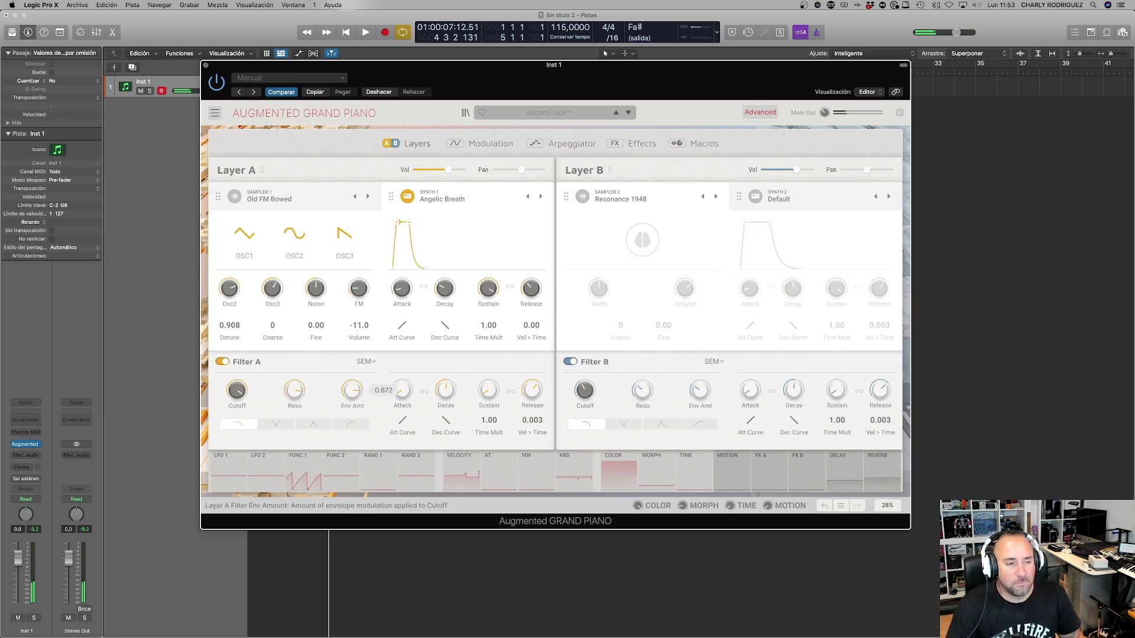
# Step: Readjust Filter A's cutoff and envelope attack, and try the second filter mode before restoring low pass
pyautogui.moveTo(237, 392); pyautogui.dragTo(236, 383)
pyautogui.moveTo(402, 390); pyautogui.dragTo(402, 393)
pyautogui.click(276, 425)
pyautogui.click(238, 424)
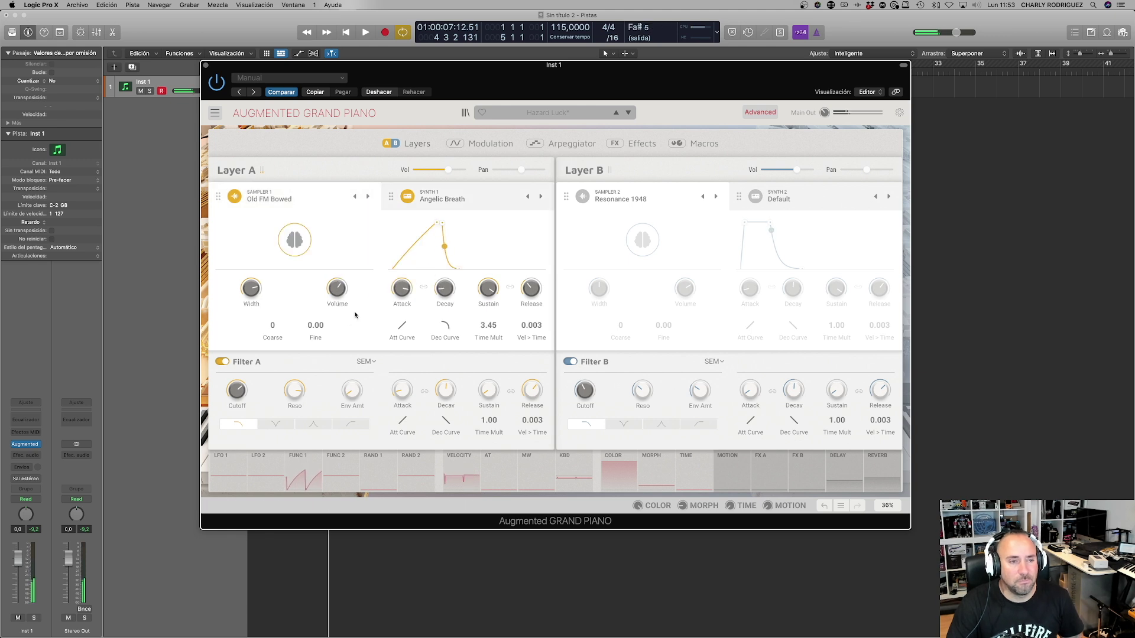
# Step: Try Orbital Piano in Sampler 1 while setting a minimal attack, longer decay and new volume, and return to Old FM Bowed
pyautogui.moveTo(335, 294)
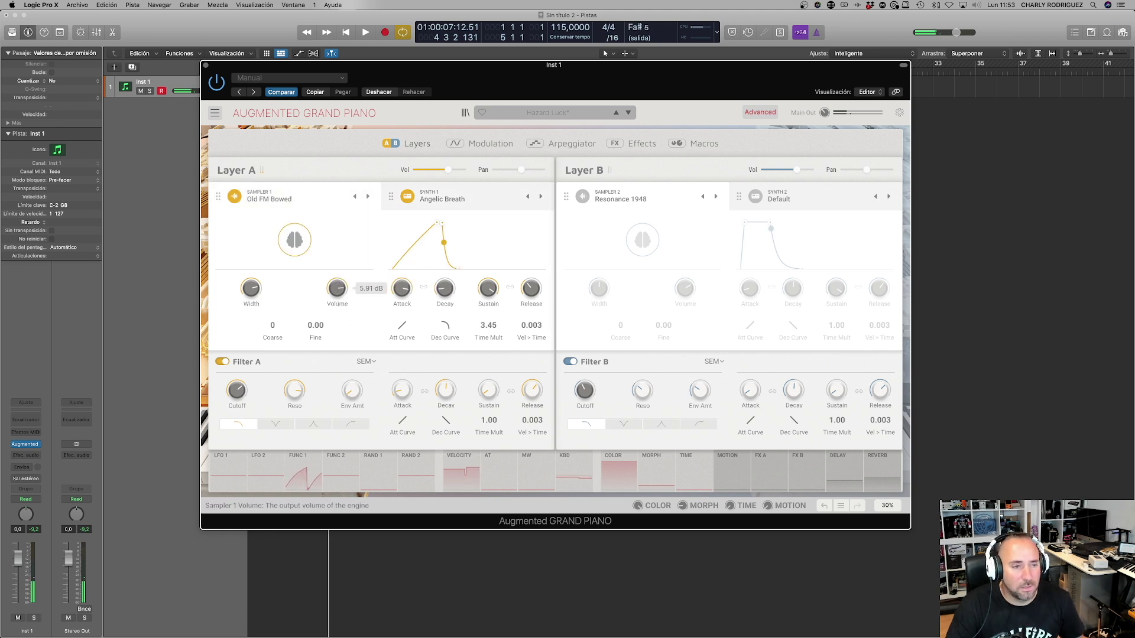
pyautogui.click(367, 196)
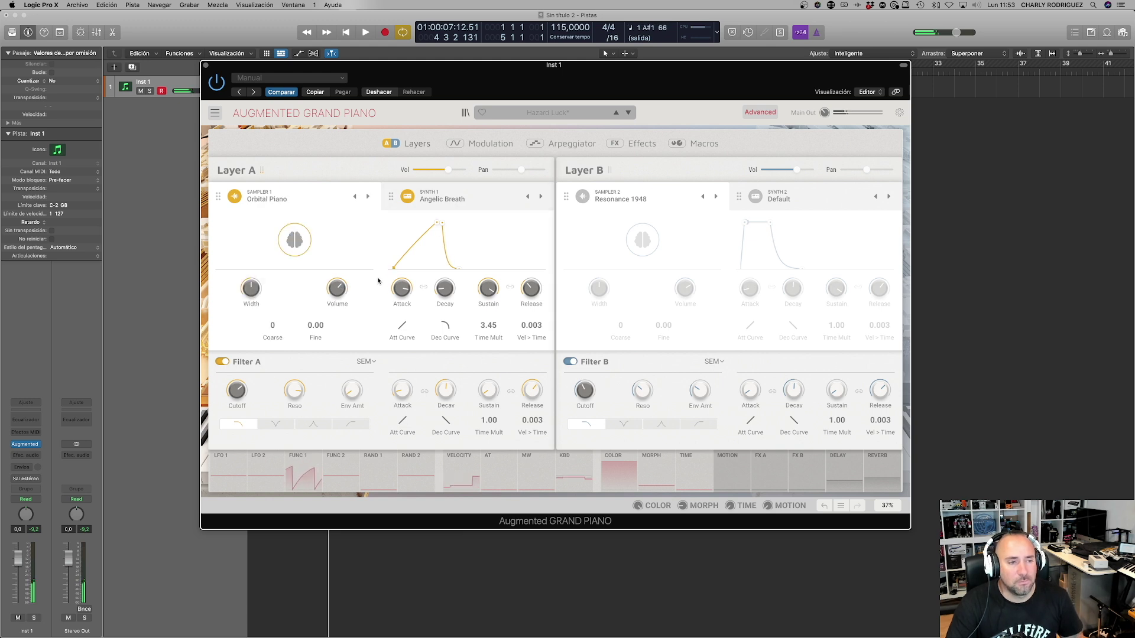
pyautogui.moveTo(401, 287); pyautogui.dragTo(401, 319)
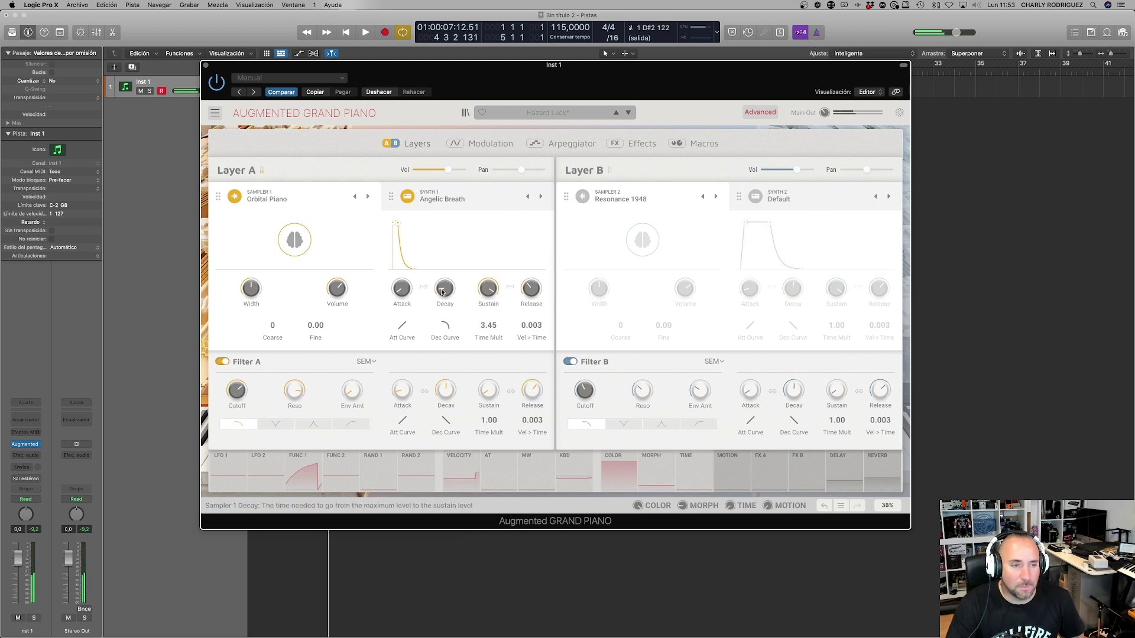
pyautogui.moveTo(444, 290); pyautogui.dragTo(444, 268)
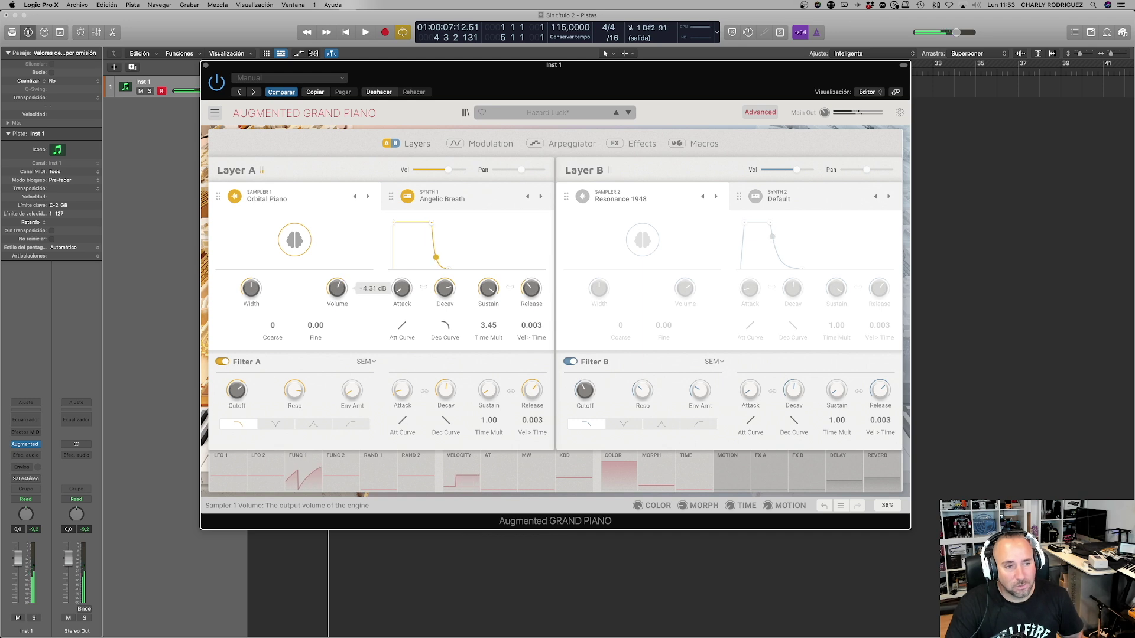
pyautogui.click(355, 196)
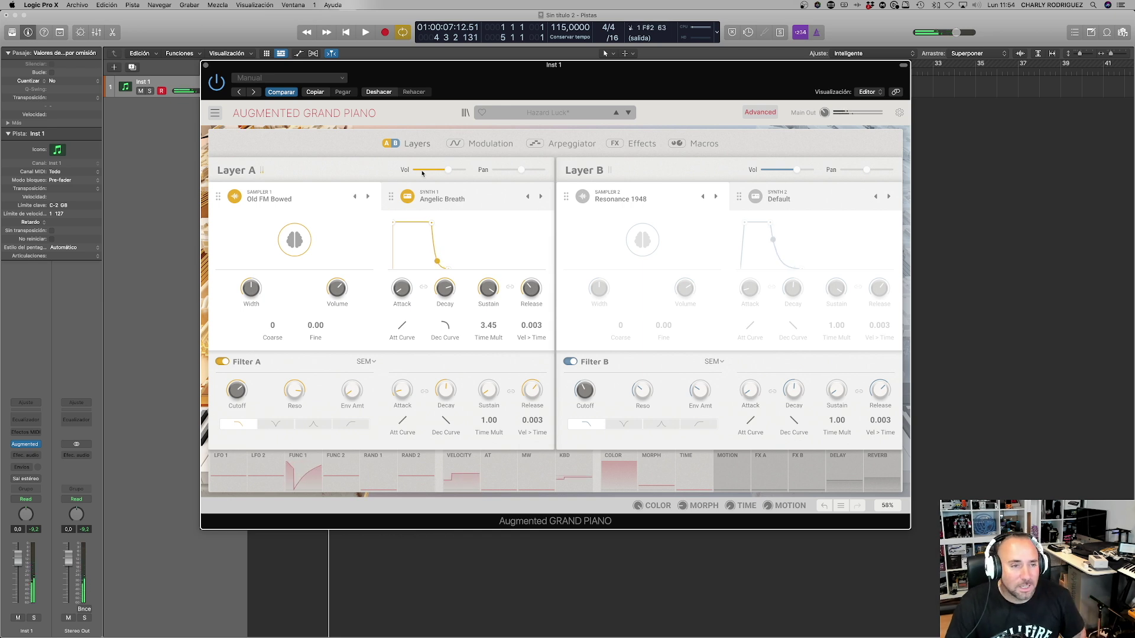
pyautogui.moveTo(449, 169)
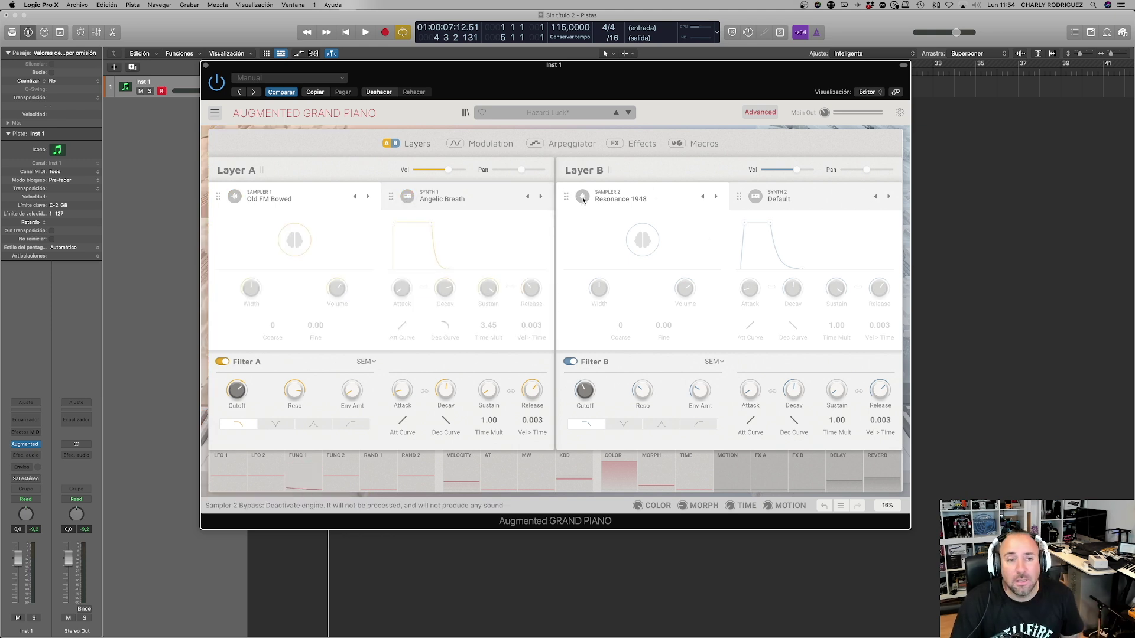
# Step: Activate Layer B's Sampler 2 and Synth 2, and turn Morph fully towards Layer B in the main view
pyautogui.click(753, 113)
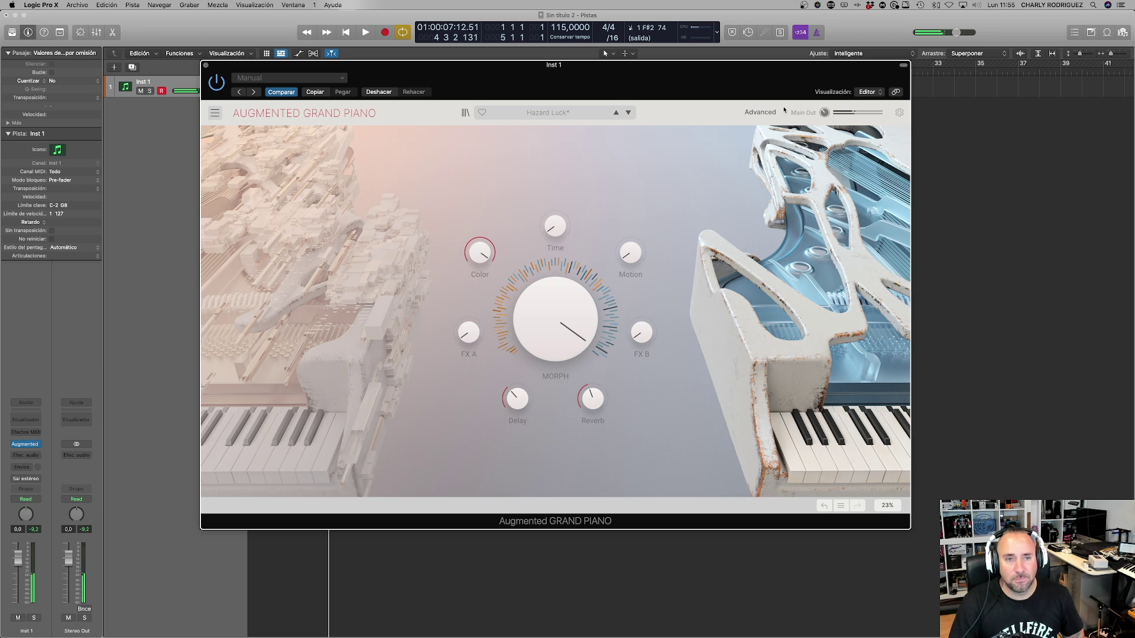
pyautogui.click(760, 113)
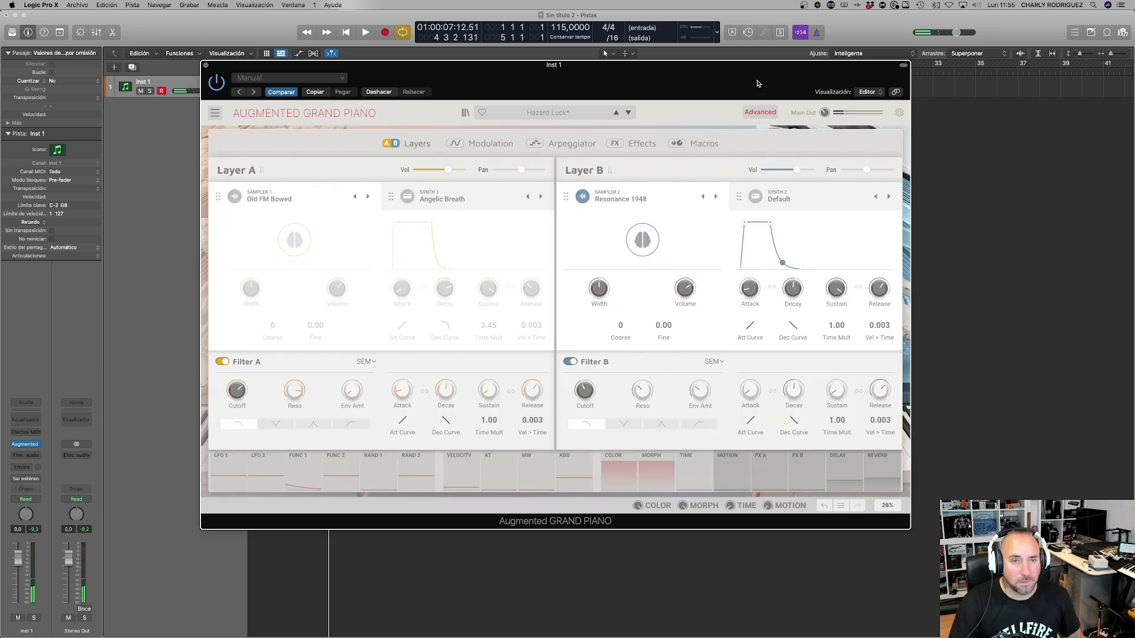
pyautogui.click(760, 112)
pyautogui.click(760, 113)
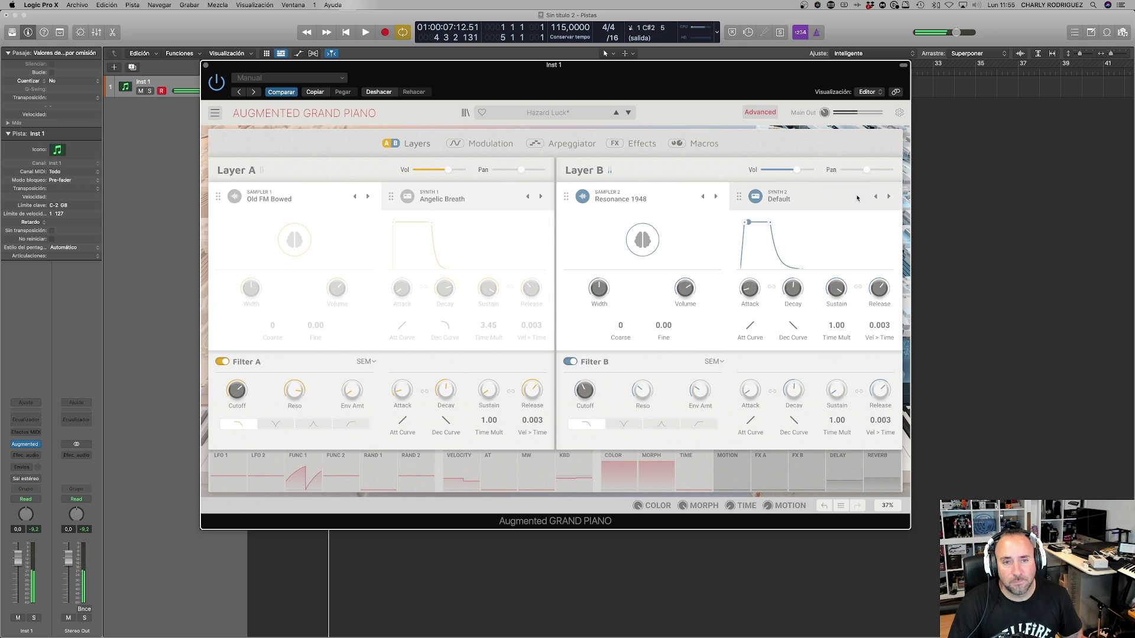
# Step: Advance through Synth 2's presets in Layer B to Extra Solar
pyautogui.click(888, 196)
pyautogui.click(888, 196)
pyautogui.click(888, 196)
pyautogui.click(888, 197)
pyautogui.click(888, 196)
pyautogui.click(888, 197)
pyautogui.click(888, 196)
pyautogui.click(888, 196)
pyautogui.click(889, 197)
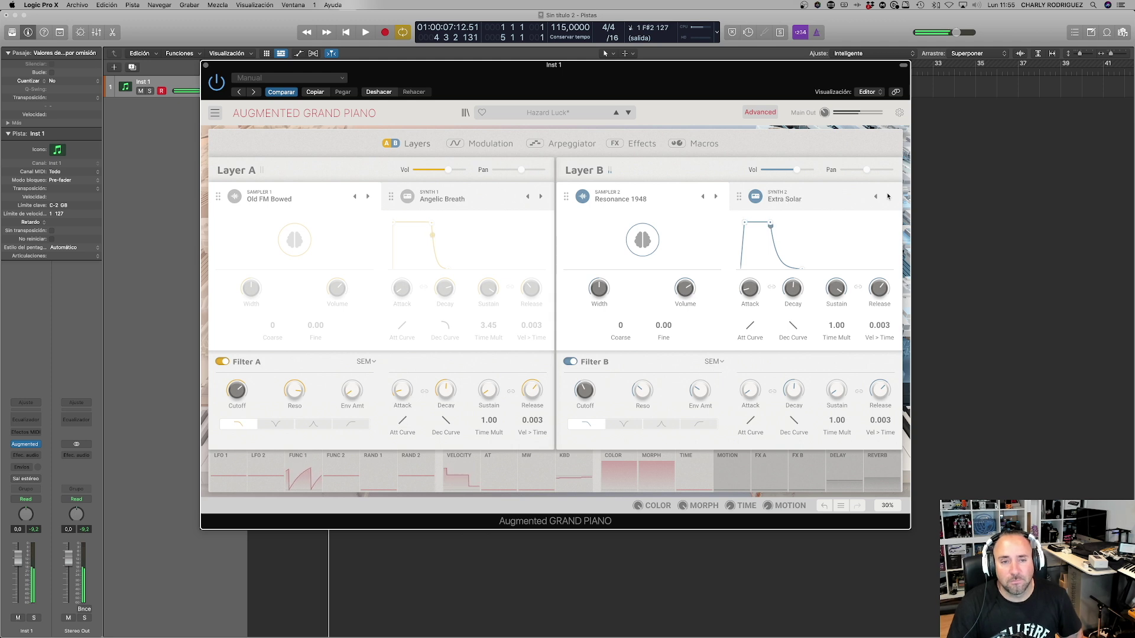
# Step: Adjust Sampler 2's volume, advance its sample to Deep Resonance, and briefly run the project playback
pyautogui.moveTo(685, 288); pyautogui.dragTo(685, 294)
pyautogui.click(716, 196)
pyautogui.click(716, 196)
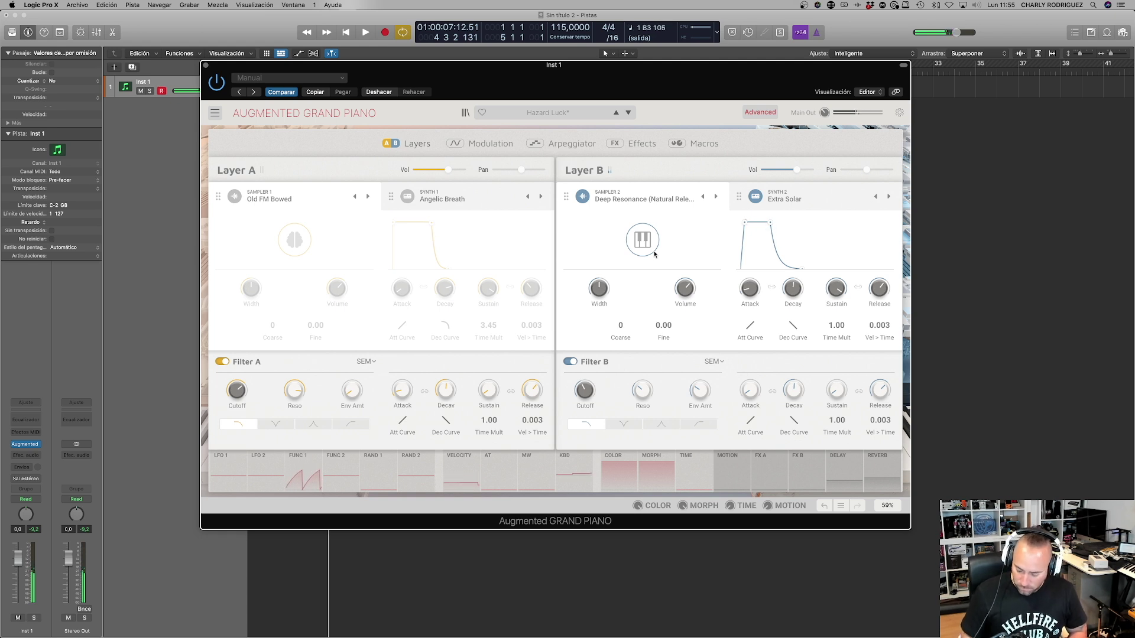
pyautogui.press('space')
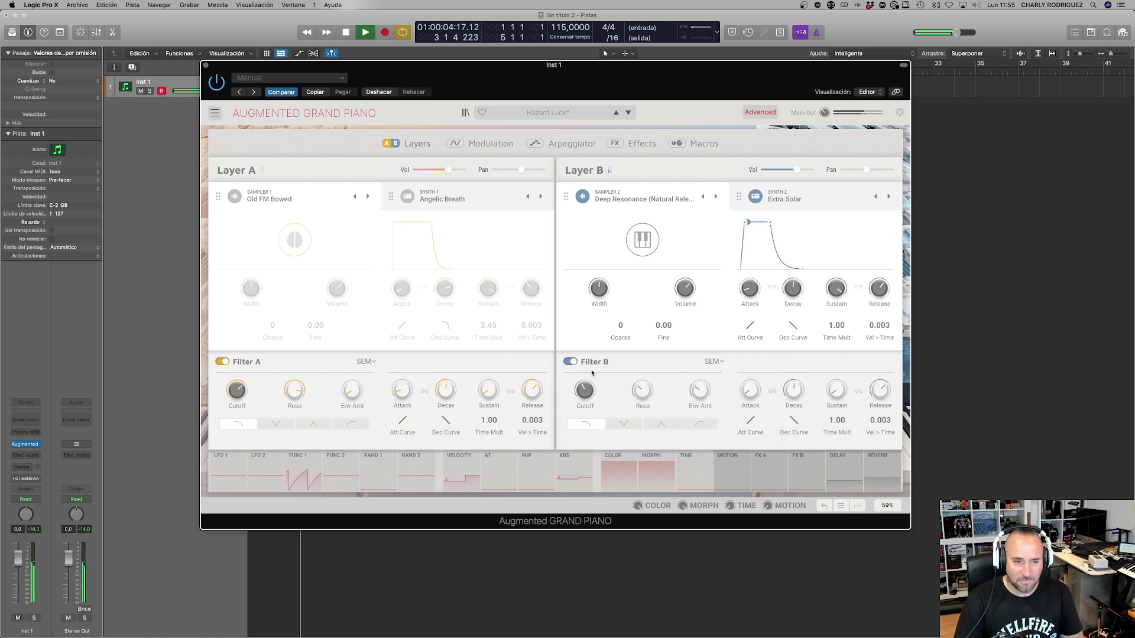
pyautogui.press('space')
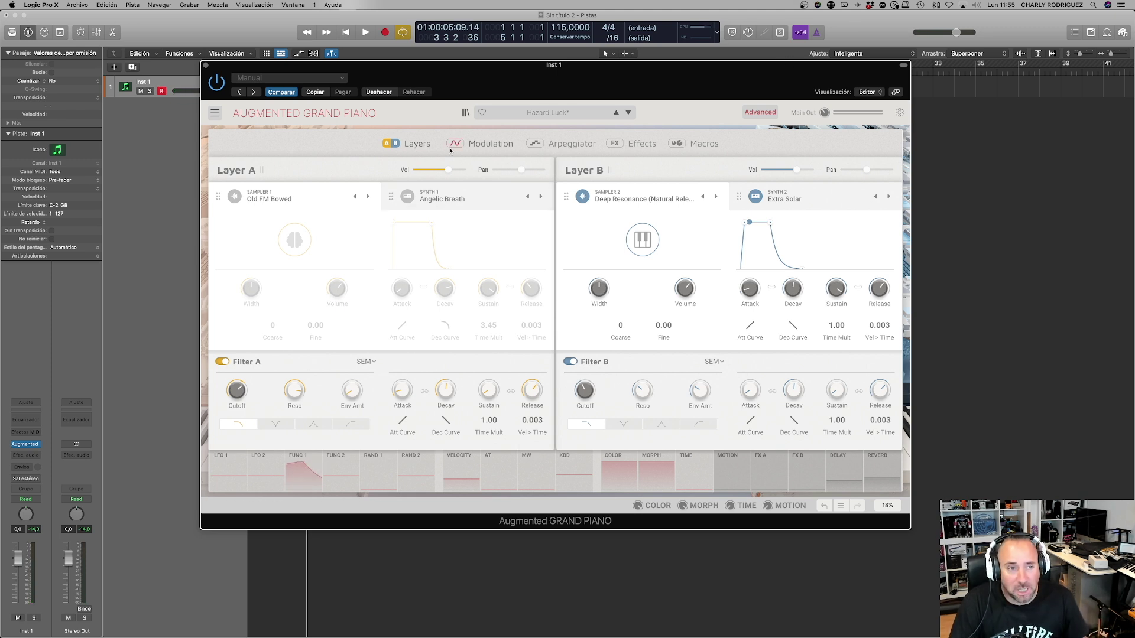
# Step: Look through the modulation settings for LFOs, functions, random sources and keyboard, and open the Arpeggiator view
pyautogui.click(479, 145)
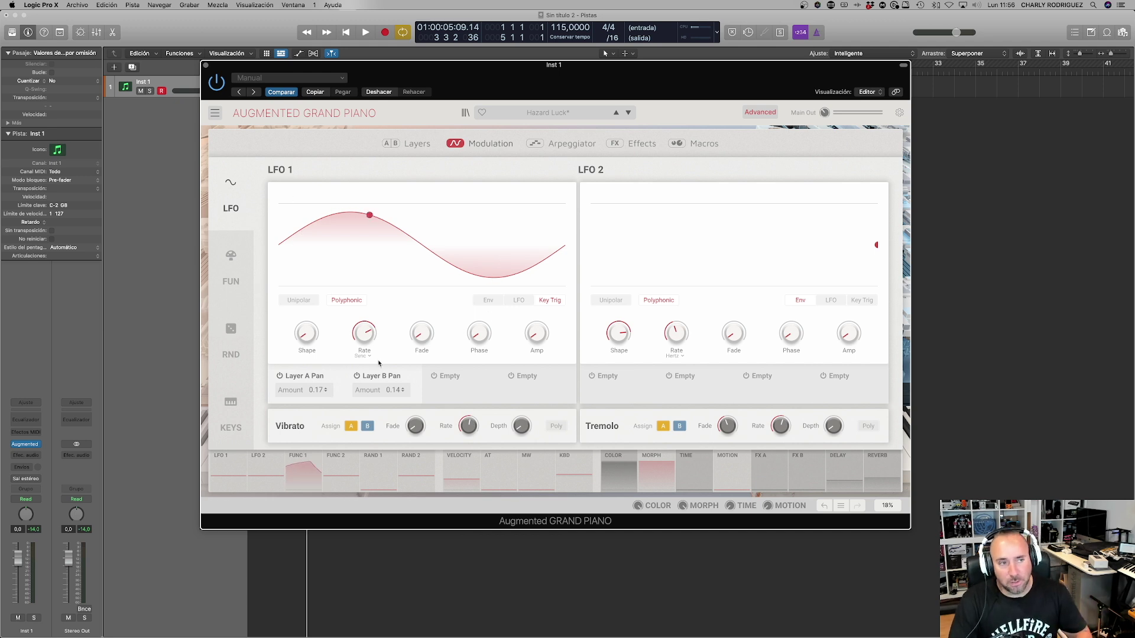
pyautogui.click(230, 269)
pyautogui.click(231, 342)
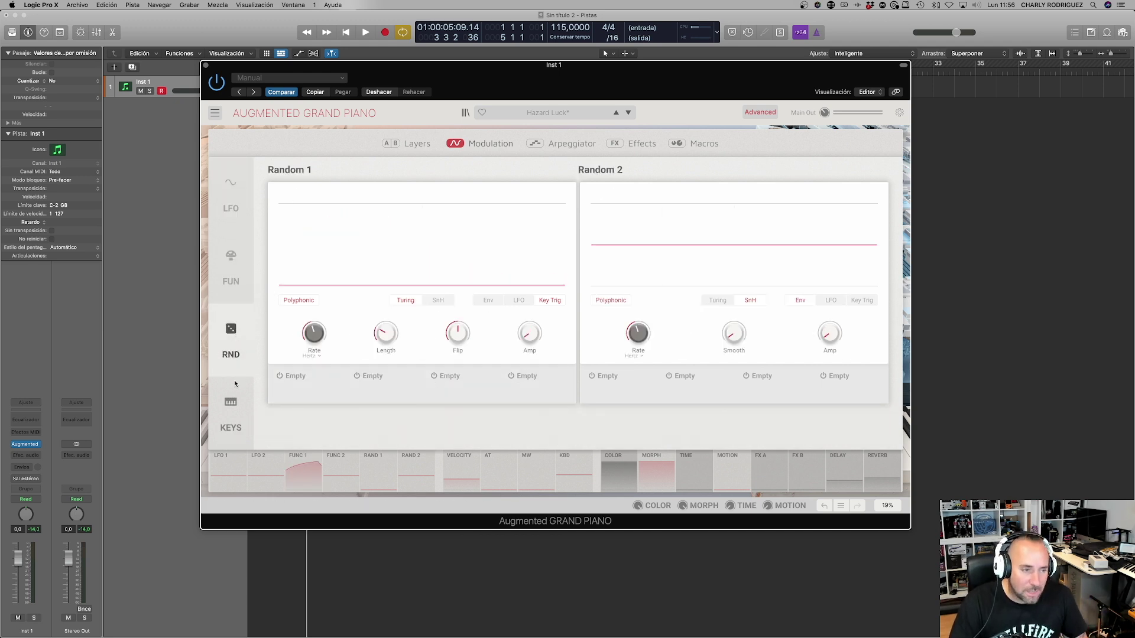
pyautogui.click(231, 403)
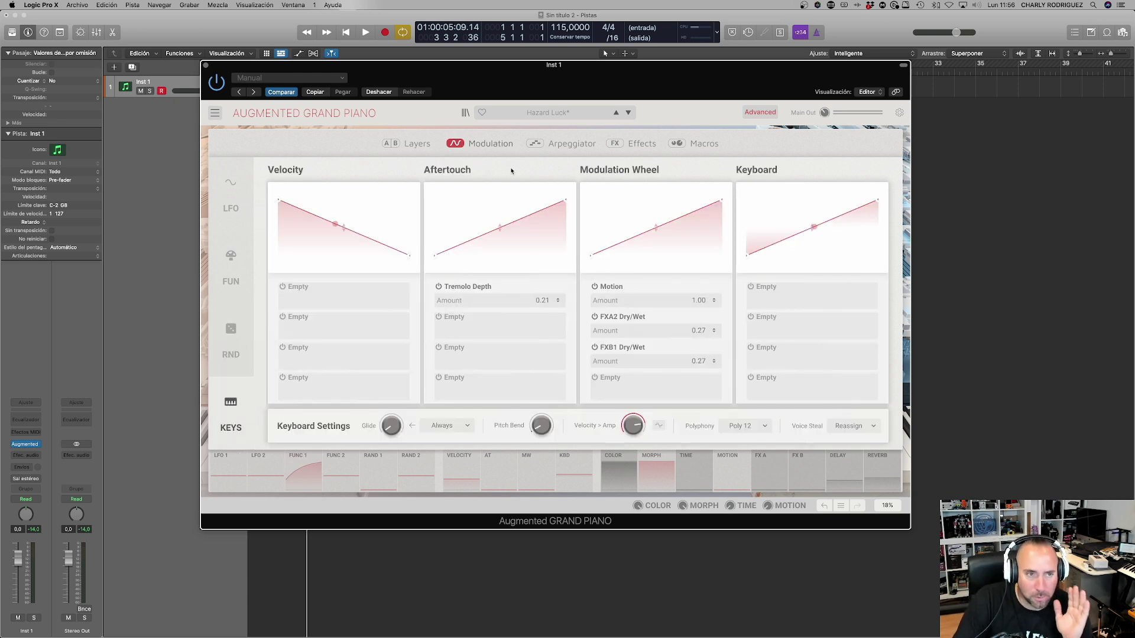
pyautogui.click(542, 144)
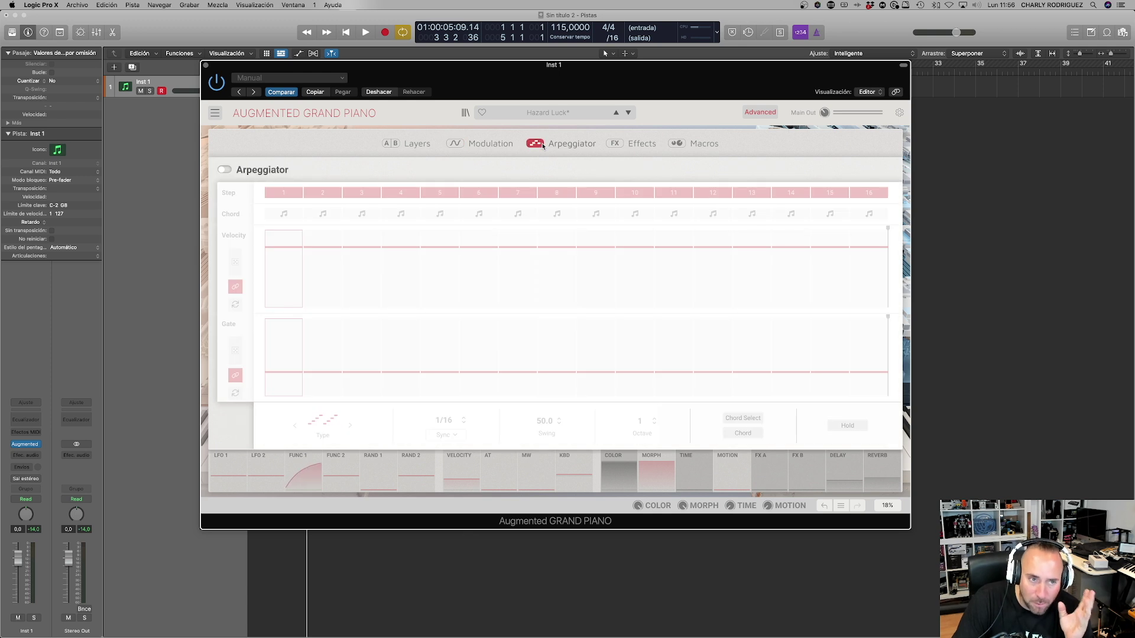
# Step: Activate the arpeggiator, draw varied Velocity and Gate values across its steps, and deactivate it after trying the pattern
pyautogui.click(225, 170)
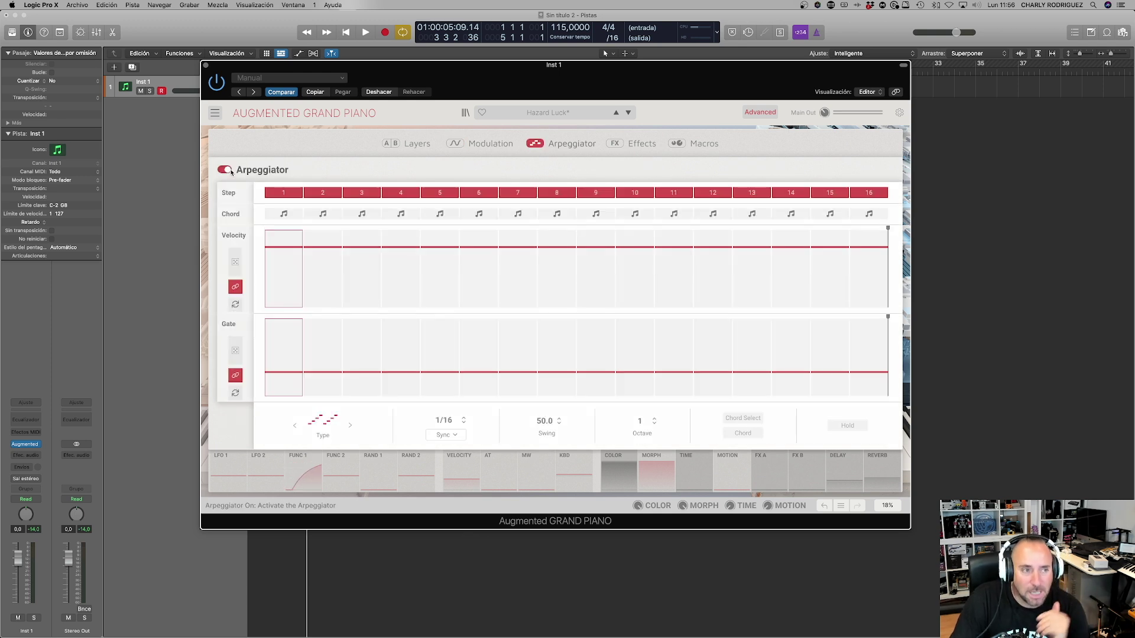
pyautogui.moveTo(322, 288)
pyautogui.mouseDown()
pyautogui.moveTo(358, 306)
pyautogui.moveTo(646, 232)
pyautogui.moveTo(691, 304)
pyautogui.moveTo(762, 306)
pyautogui.mouseUp()
pyautogui.moveTo(401, 364)
pyautogui.mouseDown()
pyautogui.moveTo(562, 373)
pyautogui.moveTo(810, 337)
pyautogui.moveTo(887, 345)
pyautogui.mouseUp()
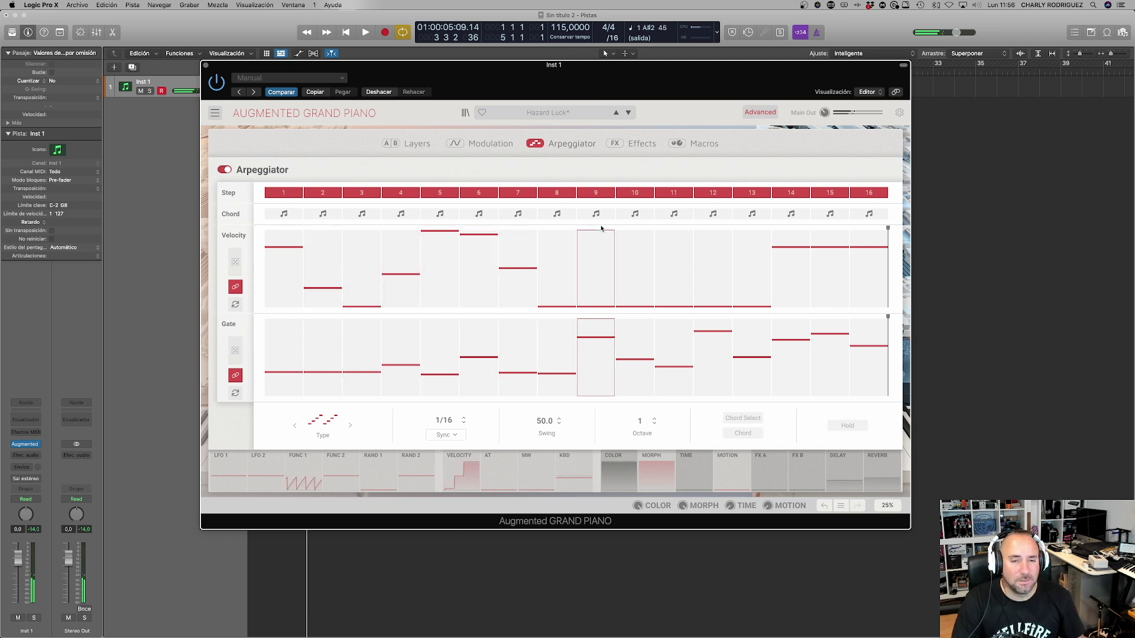
pyautogui.click(614, 143)
pyautogui.click(562, 144)
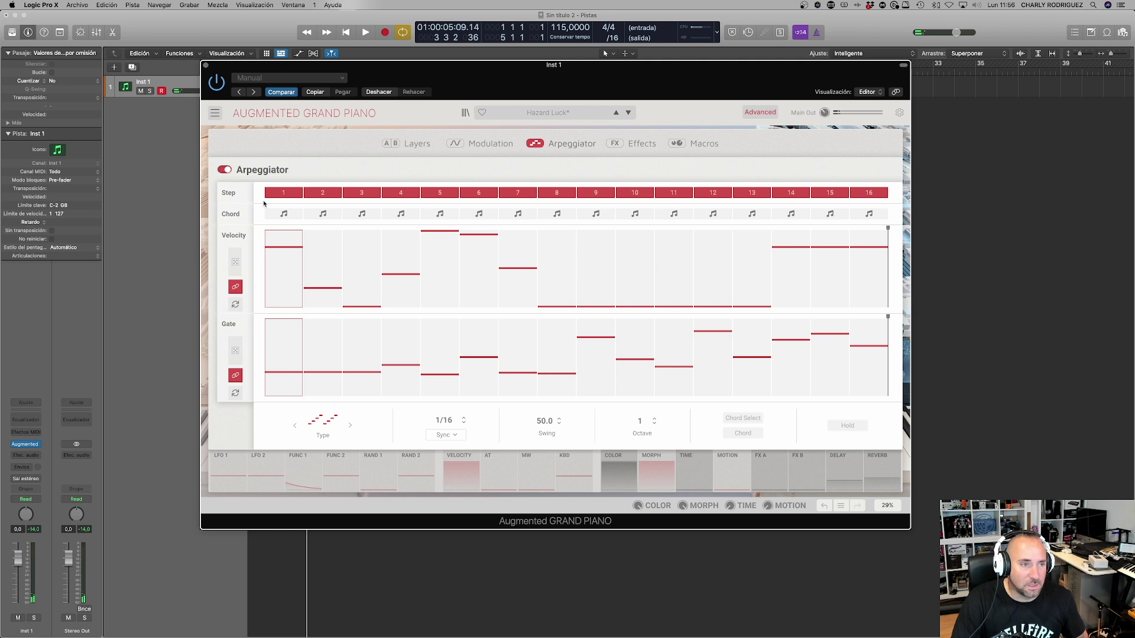
pyautogui.click(224, 171)
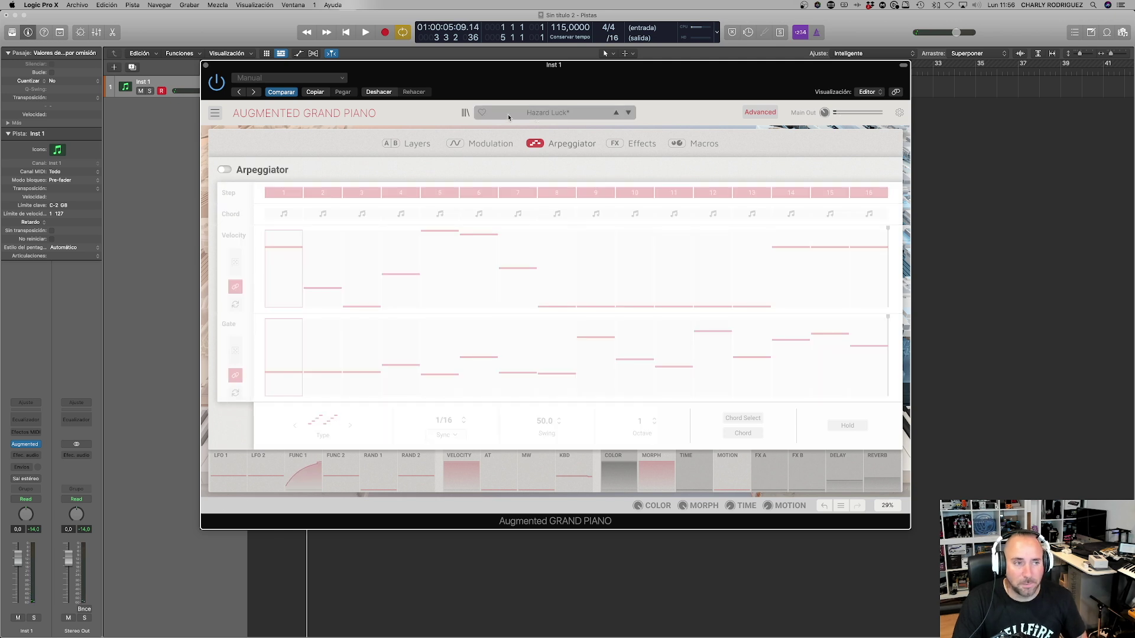
# Step: Replace Layer A's second effect with Chorus JUN-6 and raise its Depth
pyautogui.click(616, 143)
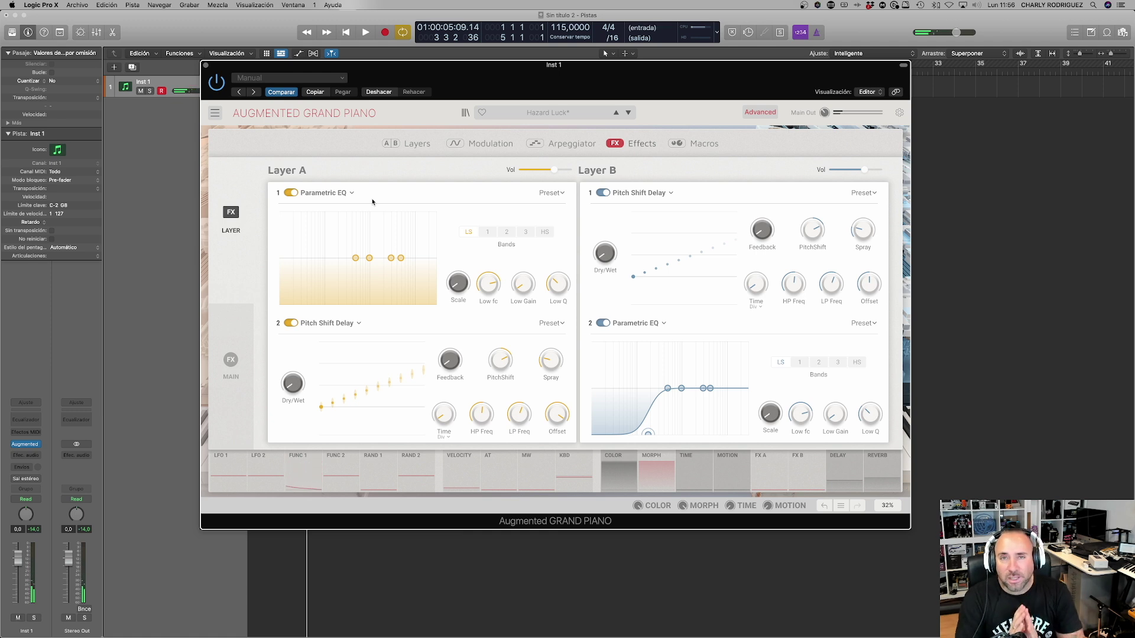
pyautogui.click(331, 193)
pyautogui.click(351, 234)
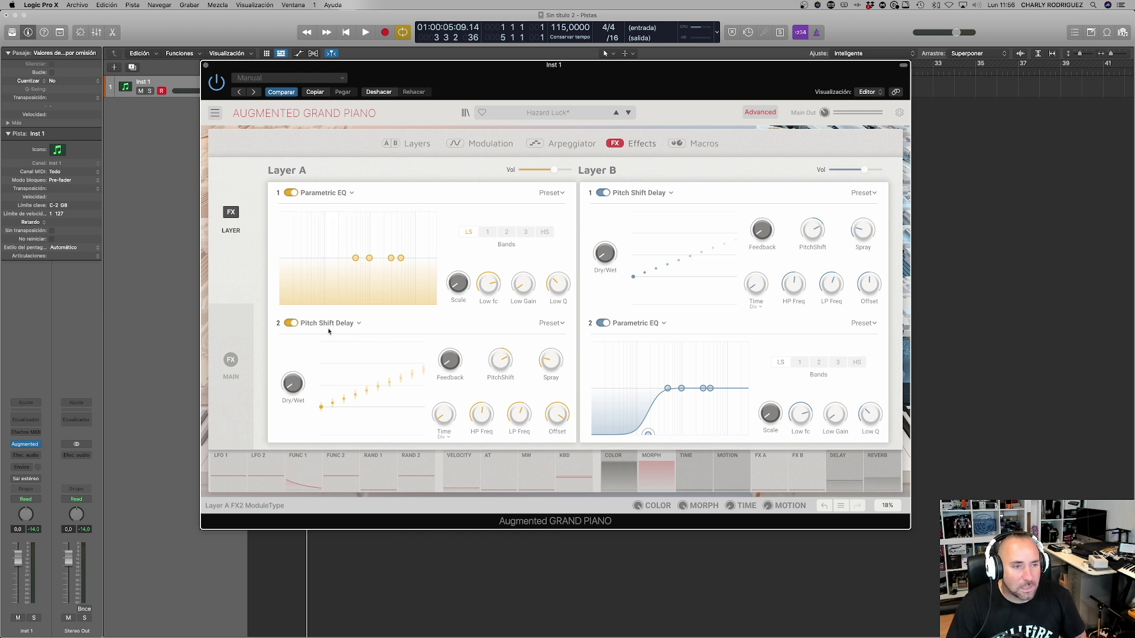
pyautogui.click(348, 324)
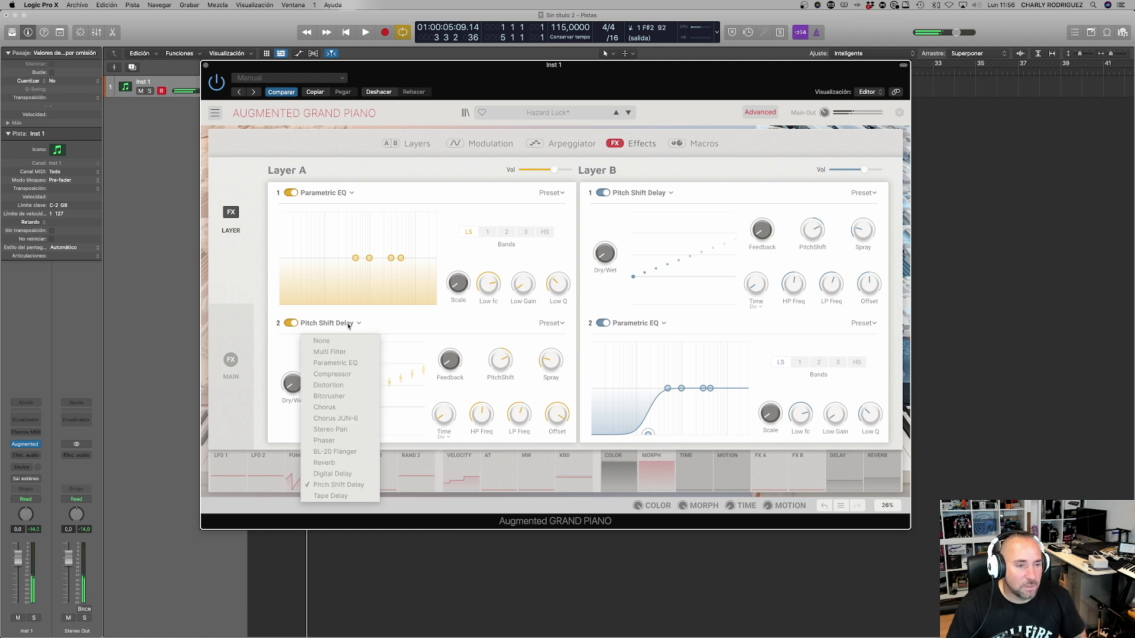
pyautogui.click(355, 419)
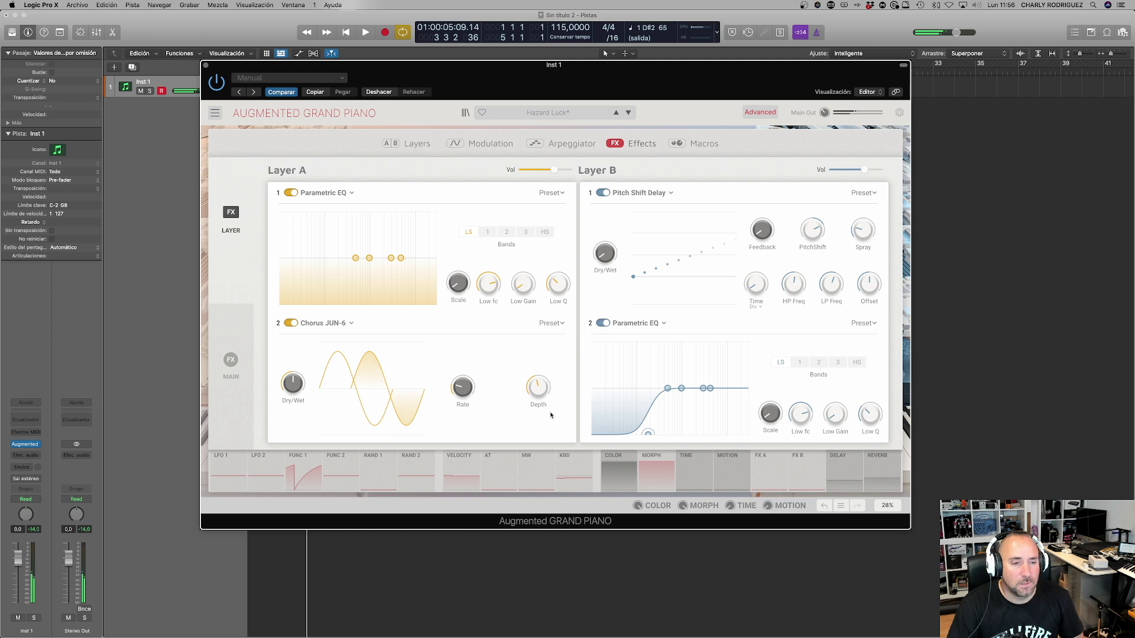
pyautogui.moveTo(538, 387); pyautogui.dragTo(538, 379)
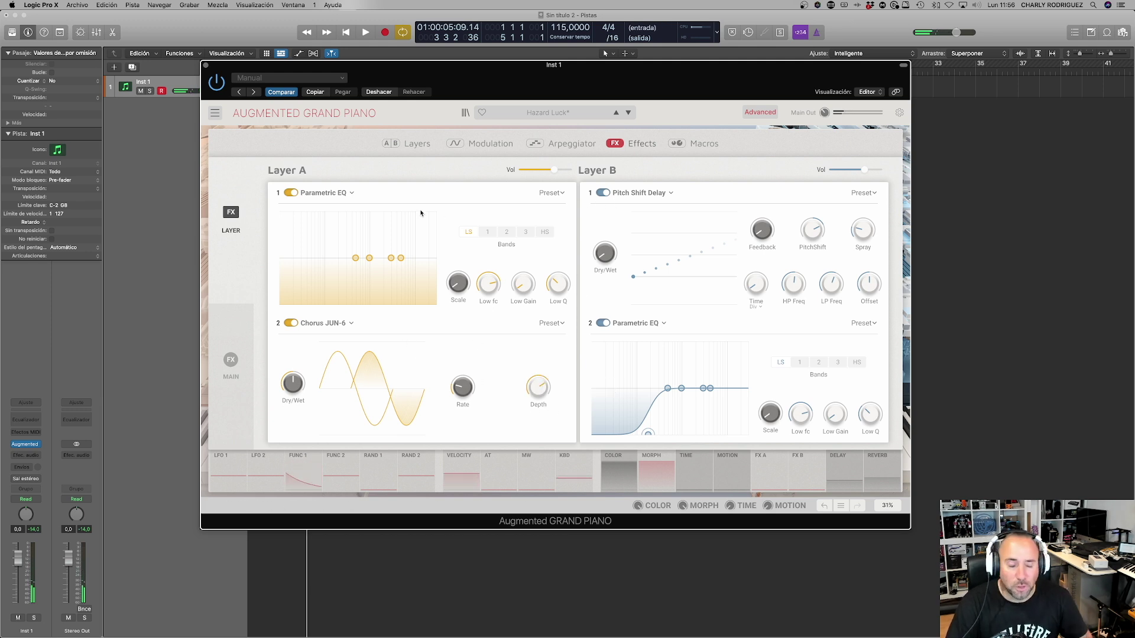
# Step: Replace Layer B's second effect with Chorus JUN-6, raising its Rate and turning its Dry/Wet balance towards wet
pyautogui.click(650, 323)
pyautogui.click(653, 419)
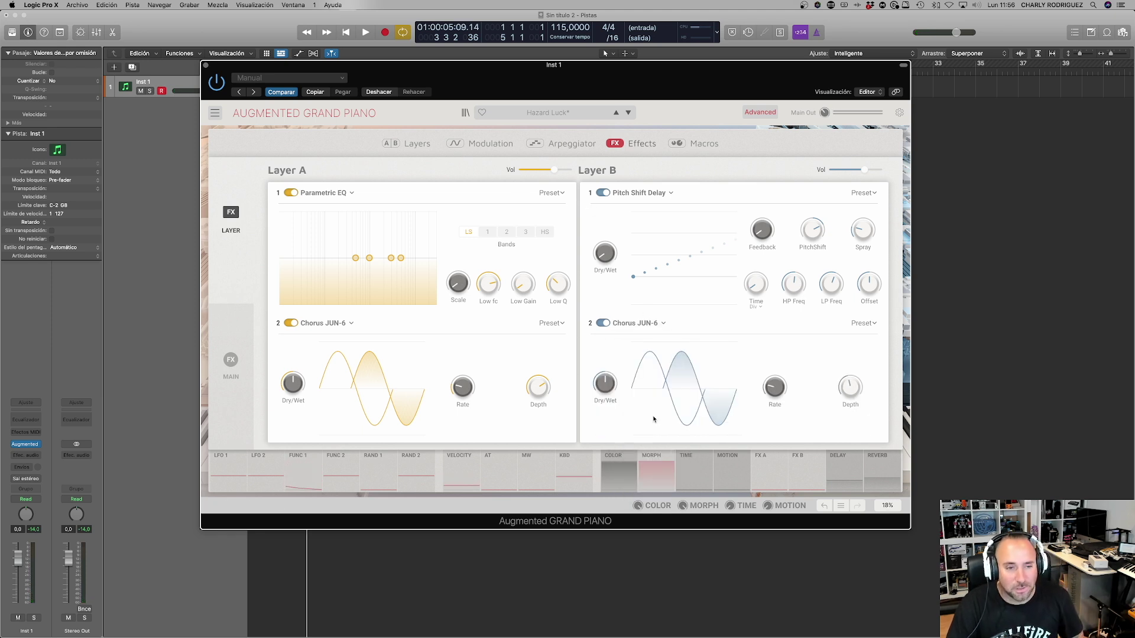
pyautogui.moveTo(850, 387)
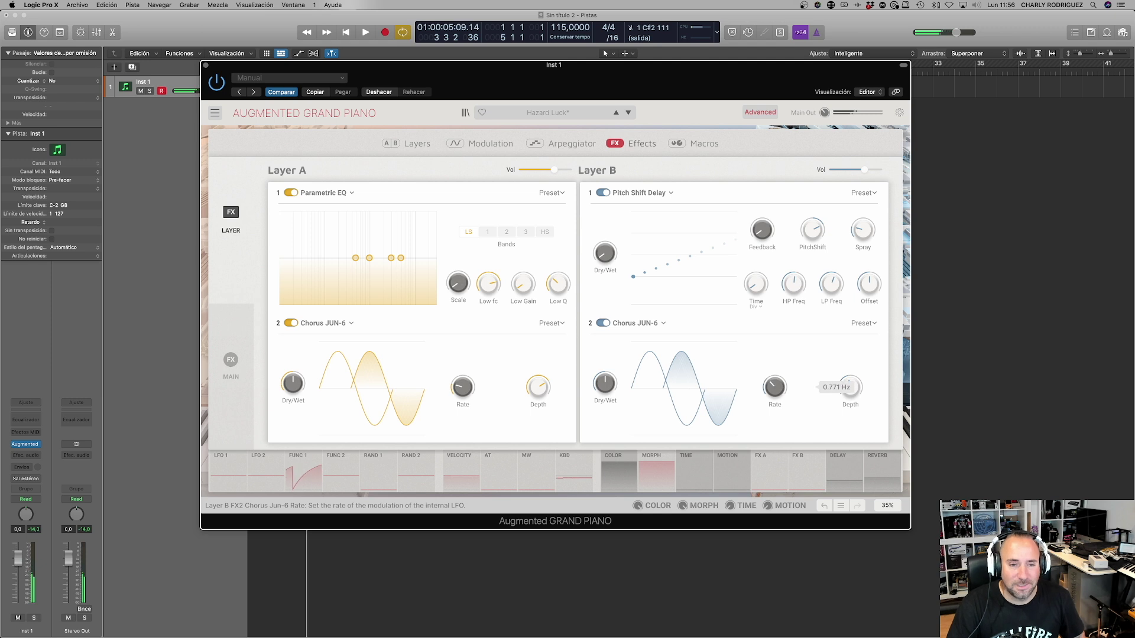
pyautogui.moveTo(604, 383)
pyautogui.moveTo(604, 383); pyautogui.dragTo(605, 387)
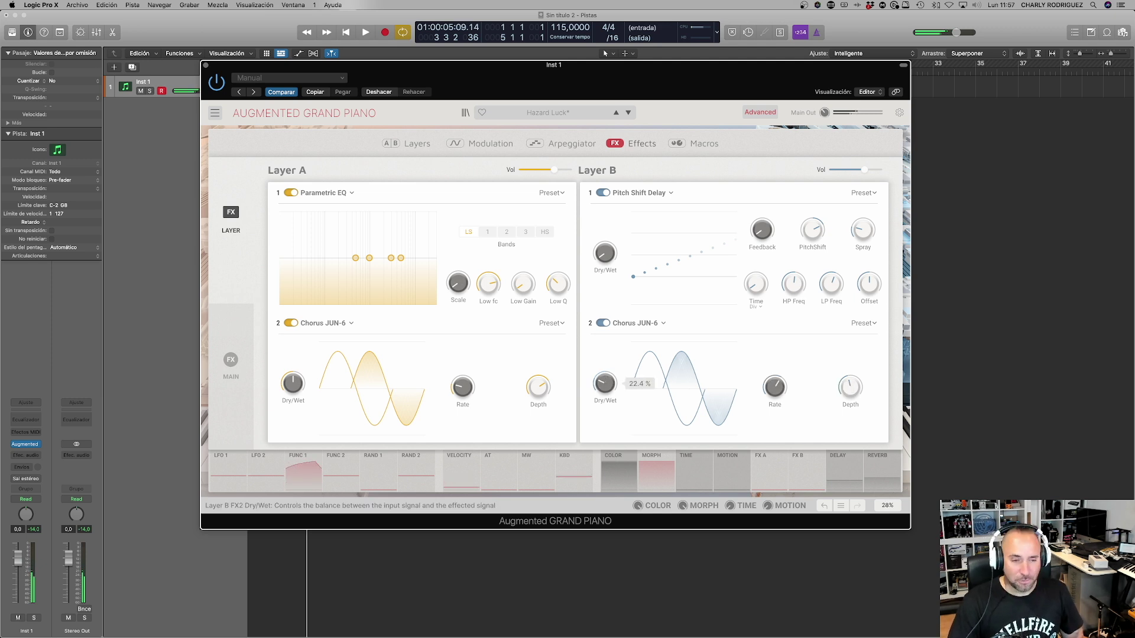
pyautogui.moveTo(604, 383); pyautogui.dragTo(600, 330)
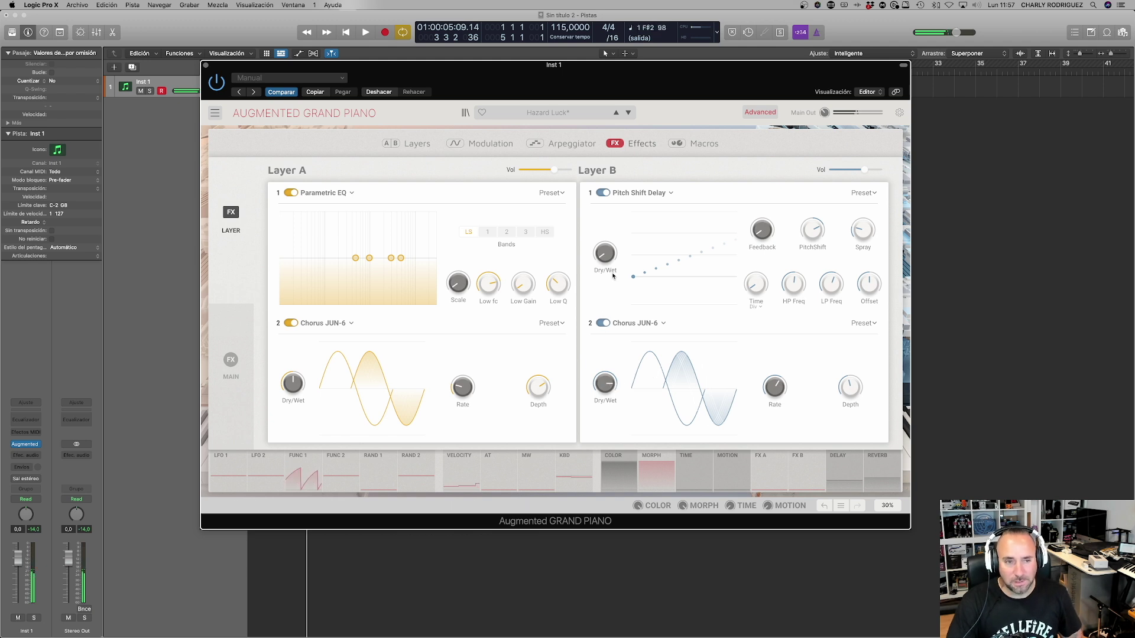
# Step: Turn off Layer B's Pitch Shift Delay, try higher Depth and Rate on its Chorus JUN-6, and apply the Mode I preset
pyautogui.click(602, 193)
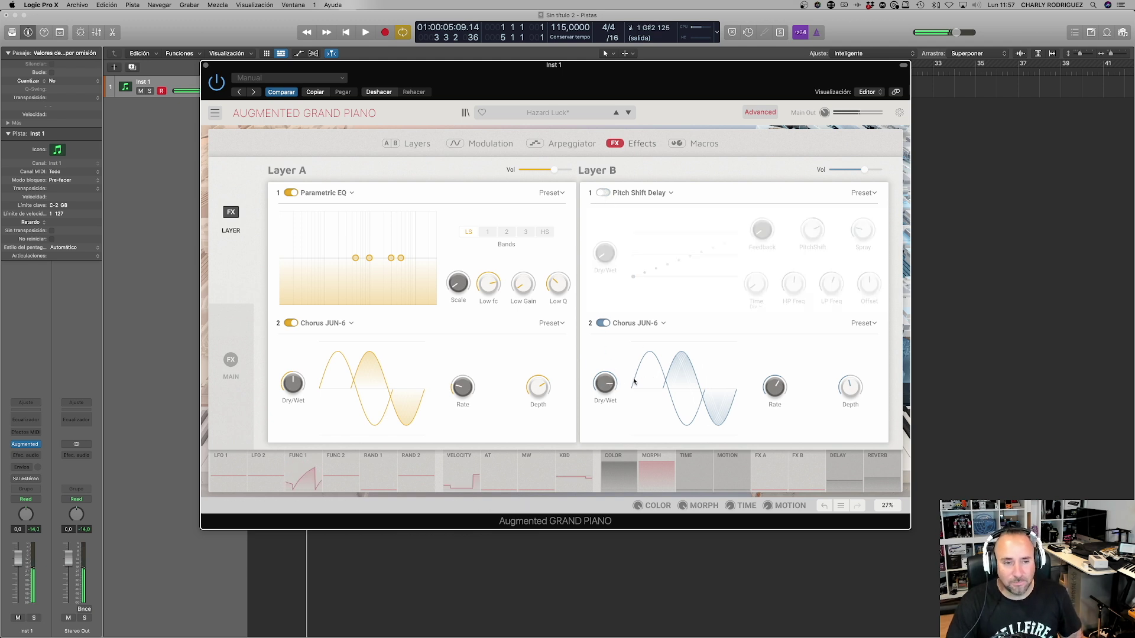
pyautogui.moveTo(850, 388); pyautogui.dragTo(849, 373)
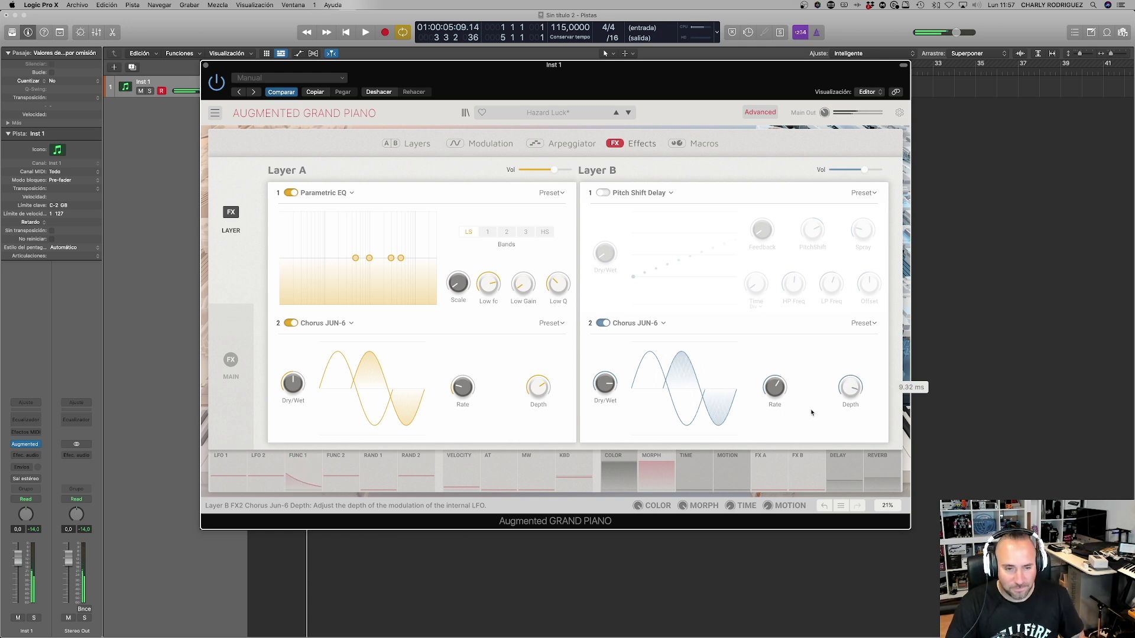
pyautogui.moveTo(774, 387); pyautogui.dragTo(775, 370)
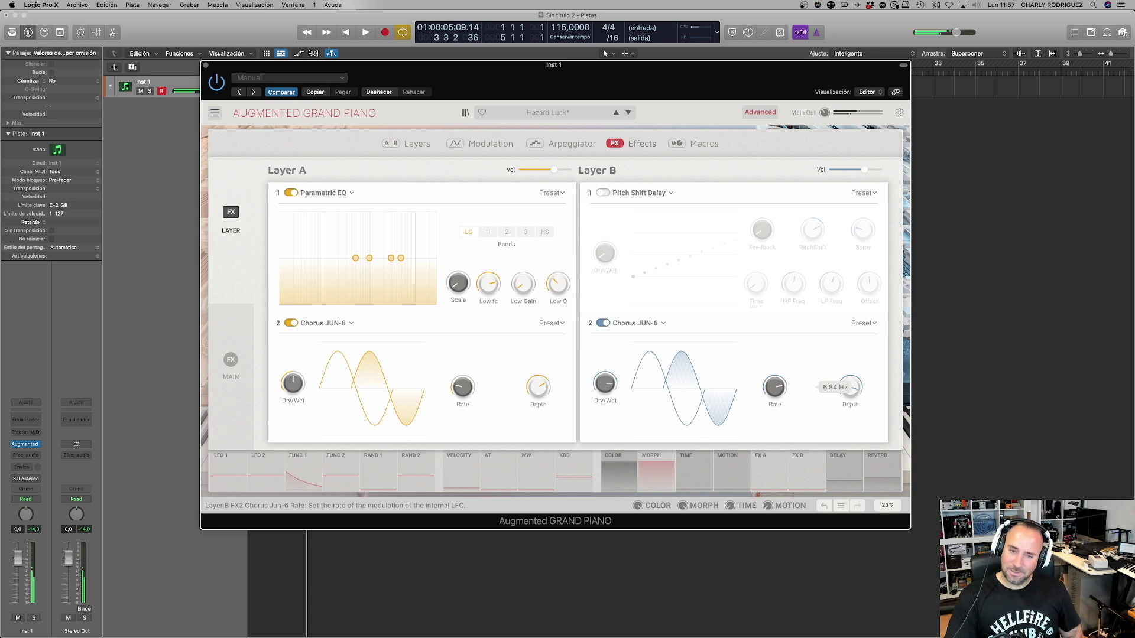
pyautogui.moveTo(774, 369); pyautogui.dragTo(774, 371)
pyautogui.click(877, 324)
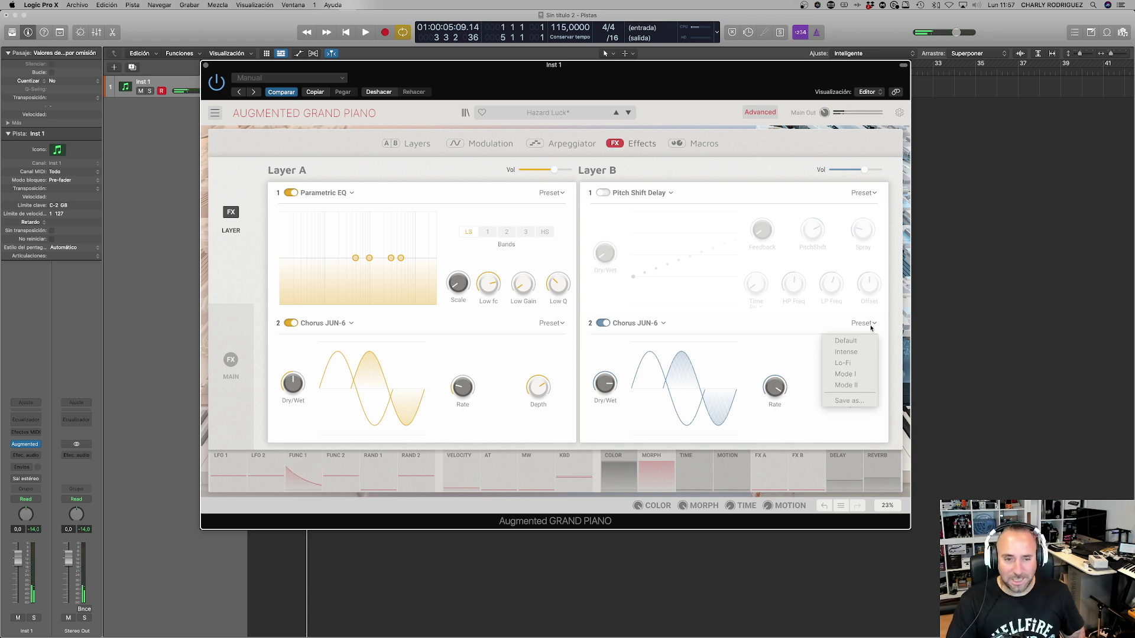
pyautogui.click(856, 380)
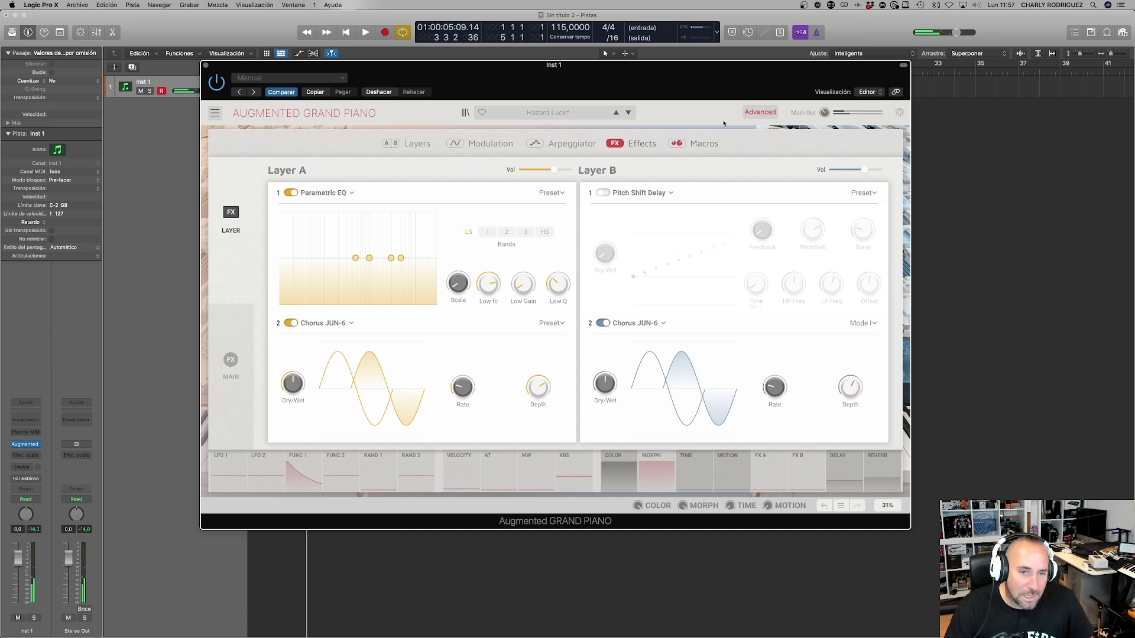
# Step: View the Sound and Effects macro assignments and load the Classical Reinvented preset from the Acoustic Grand category
pyautogui.click(689, 148)
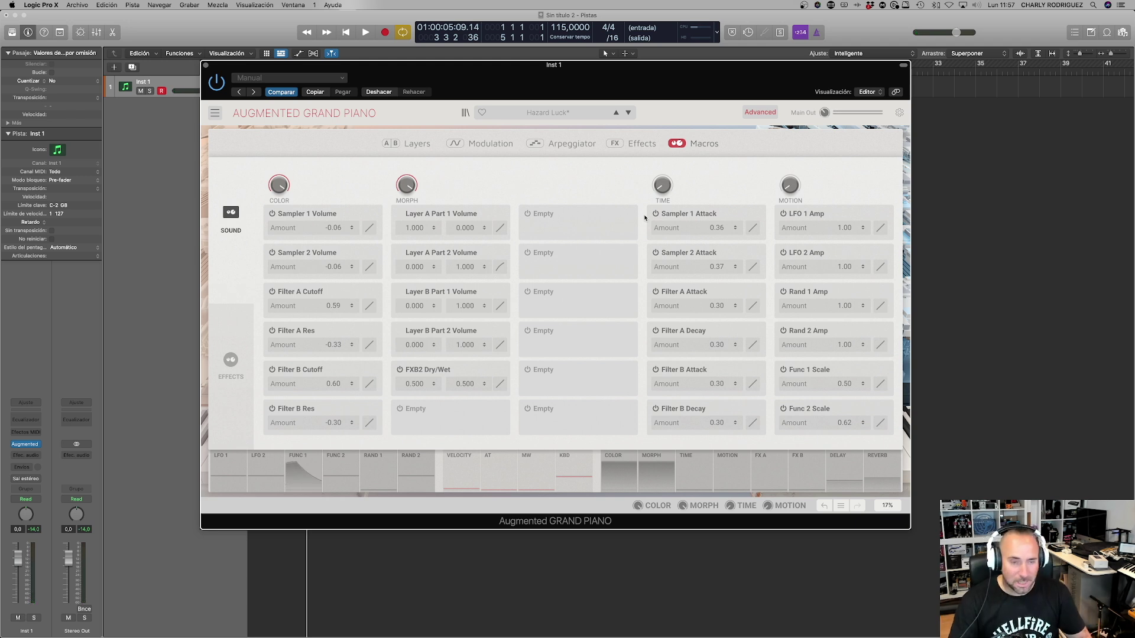
pyautogui.click(230, 360)
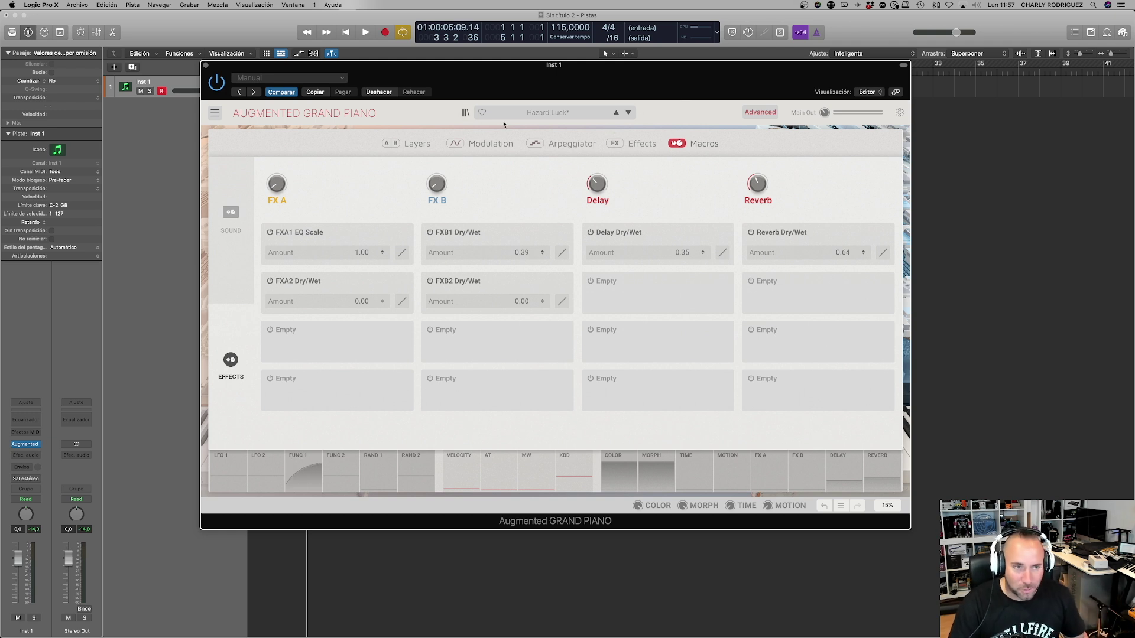
pyautogui.click(520, 112)
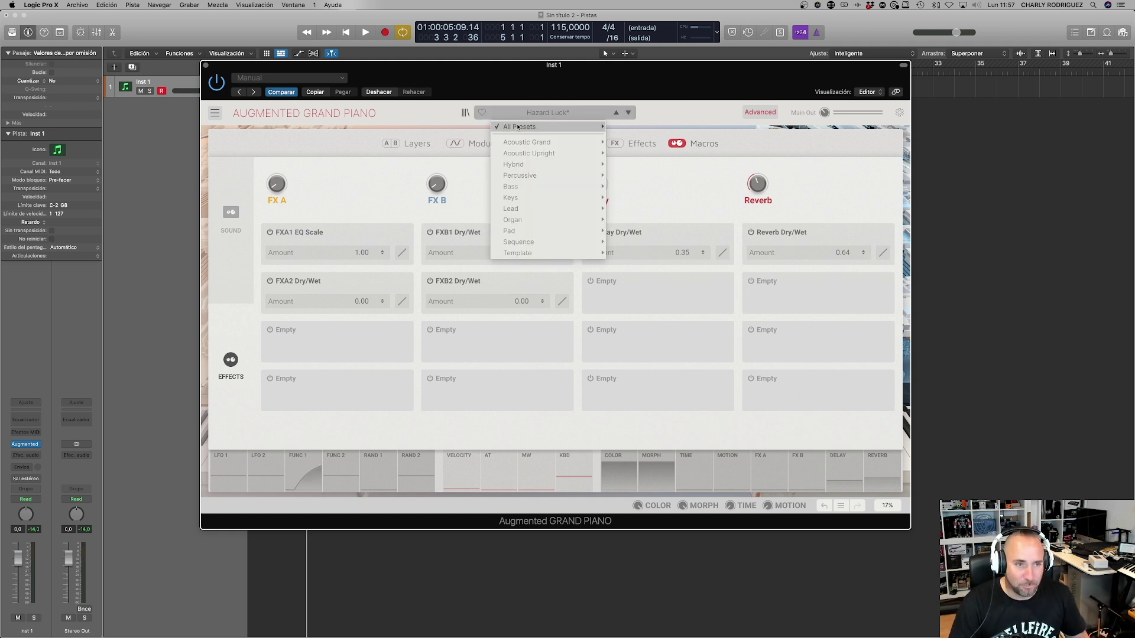
pyautogui.moveTo(522, 141)
pyautogui.click(638, 142)
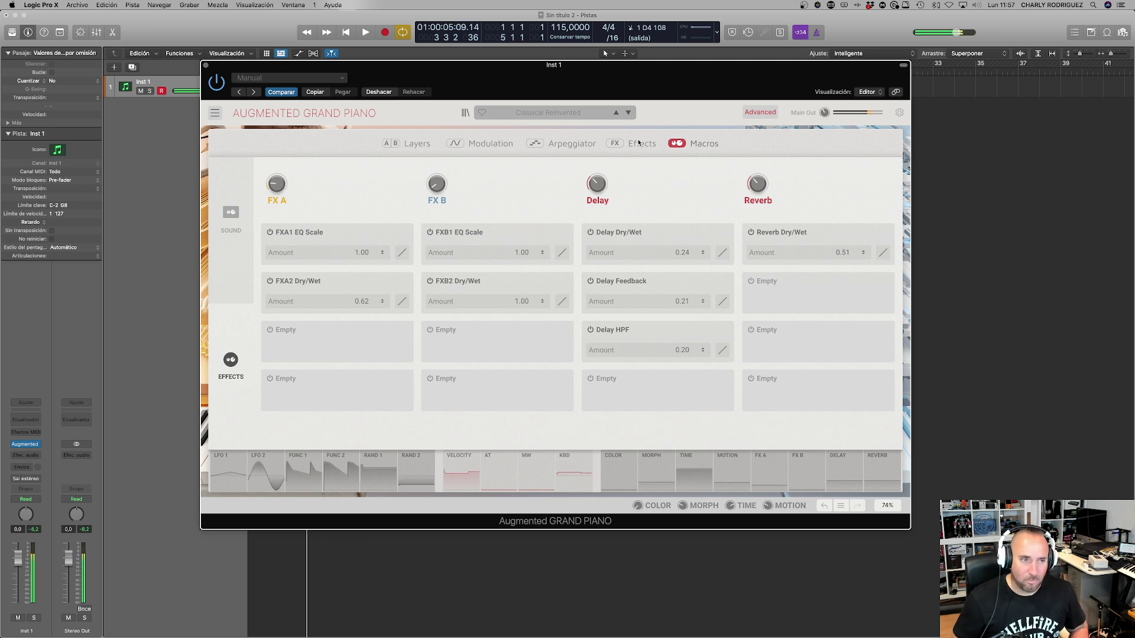
# Step: Set the I/O buffer size to 512 samples in Logic's audio preferences, apply the change and close the preferences
pyautogui.click(41, 5)
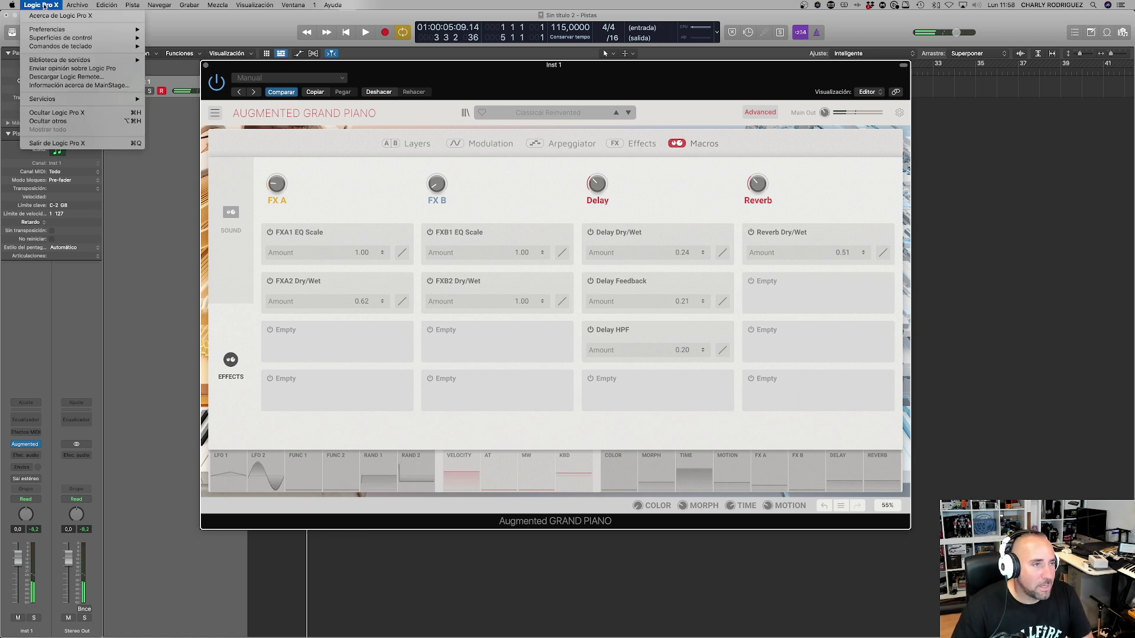
pyautogui.moveTo(57, 33)
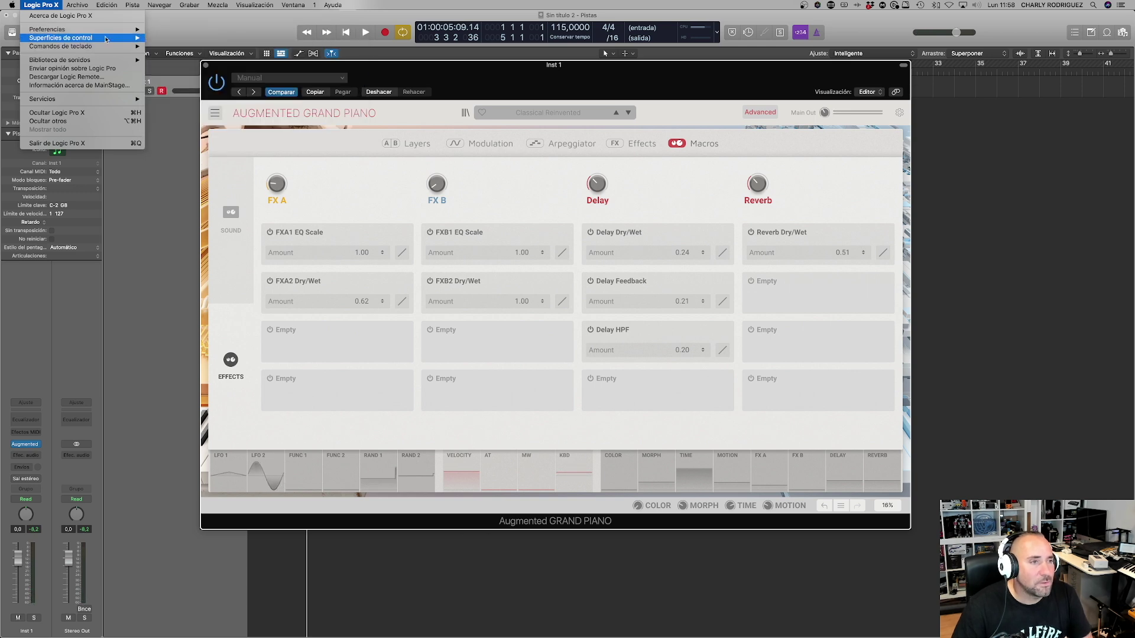
pyautogui.moveTo(133, 29)
pyautogui.click(173, 37)
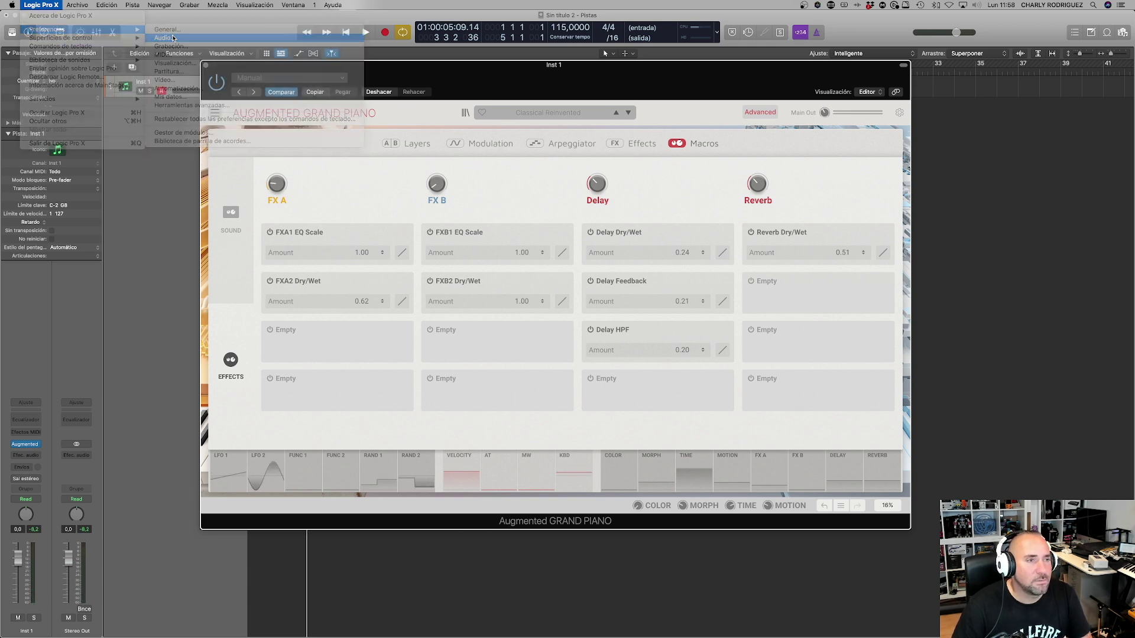
pyautogui.click(430, 211)
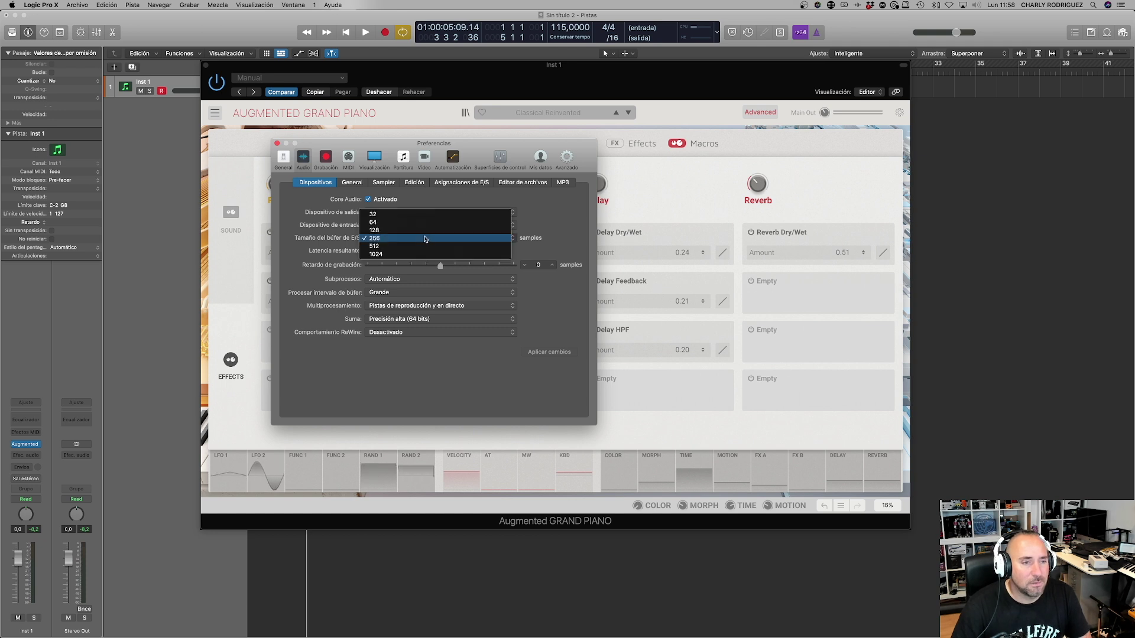
pyautogui.click(481, 286)
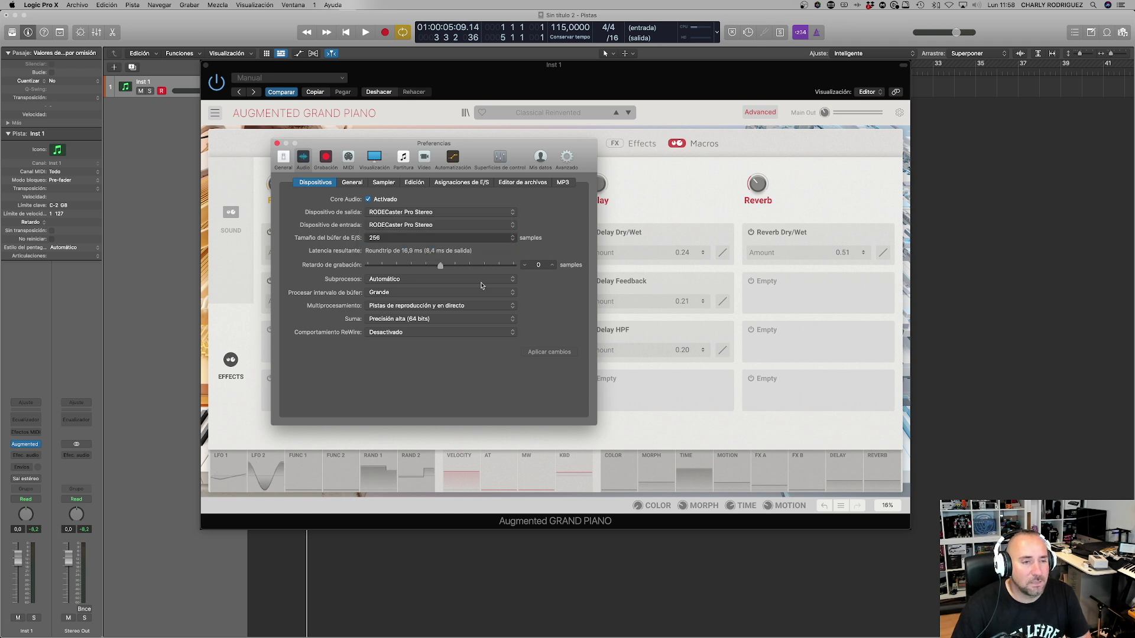
pyautogui.click(549, 351)
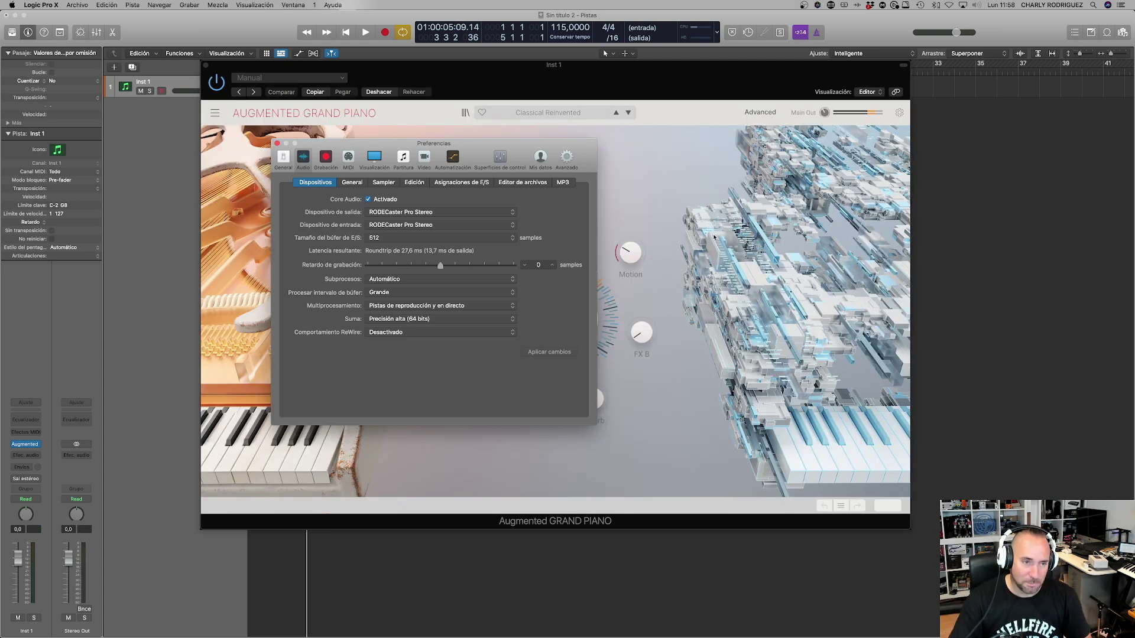
pyautogui.click(746, 235)
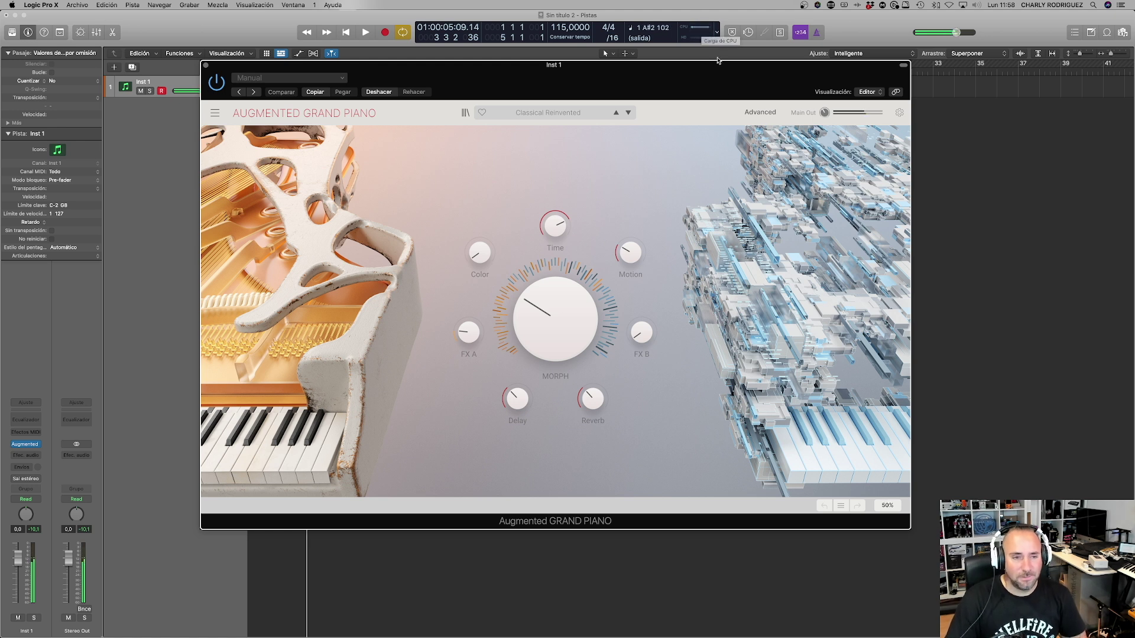
pyautogui.click(541, 113)
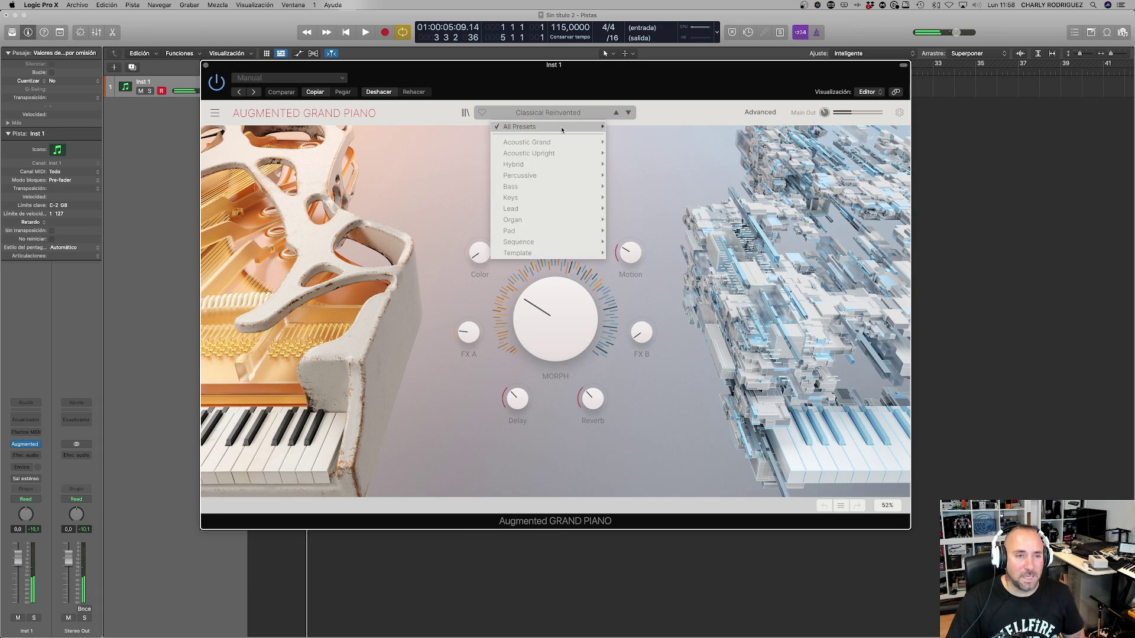
pyautogui.click(387, 194)
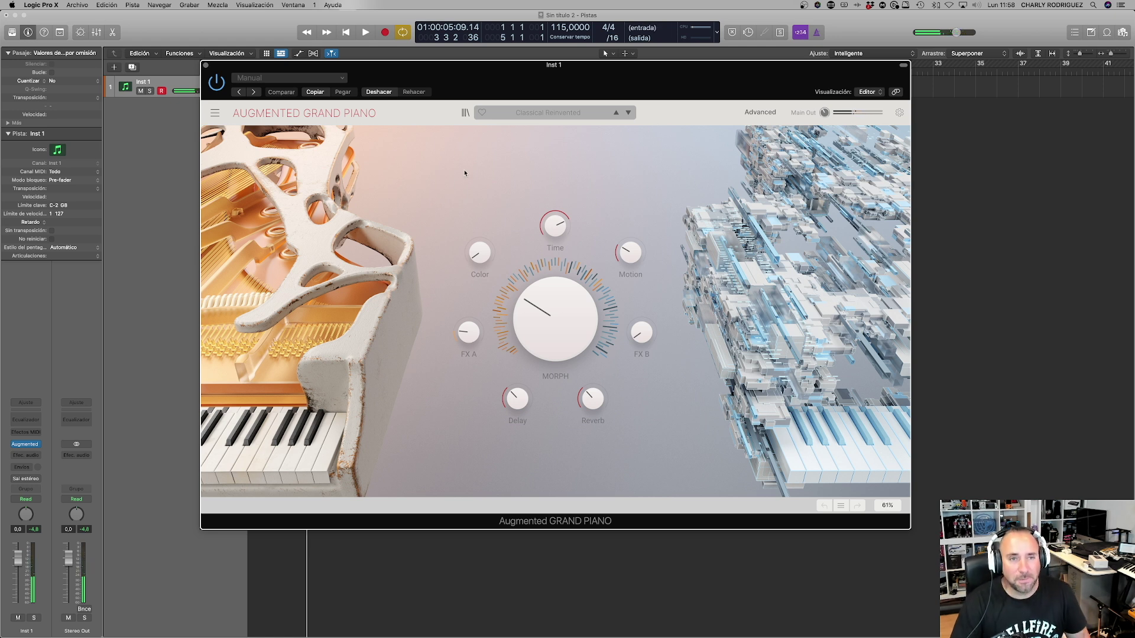
# Step: Open Logic's performance meter to examine the CPU load while playing the plugin, and close it
pyautogui.rightClick(704, 29)
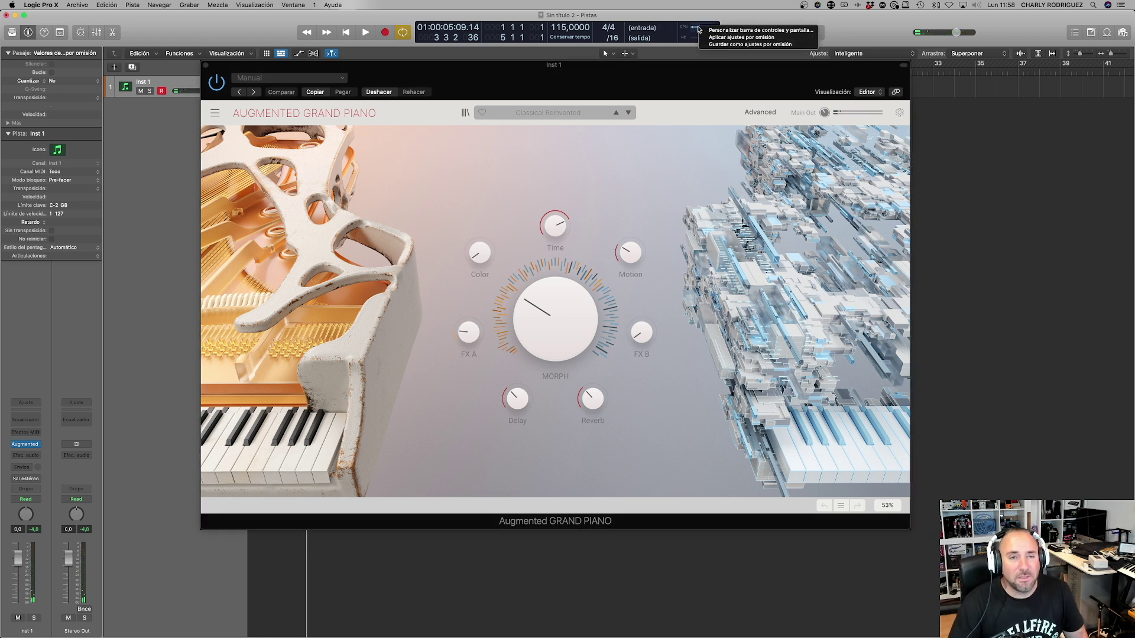
pyautogui.click(688, 30)
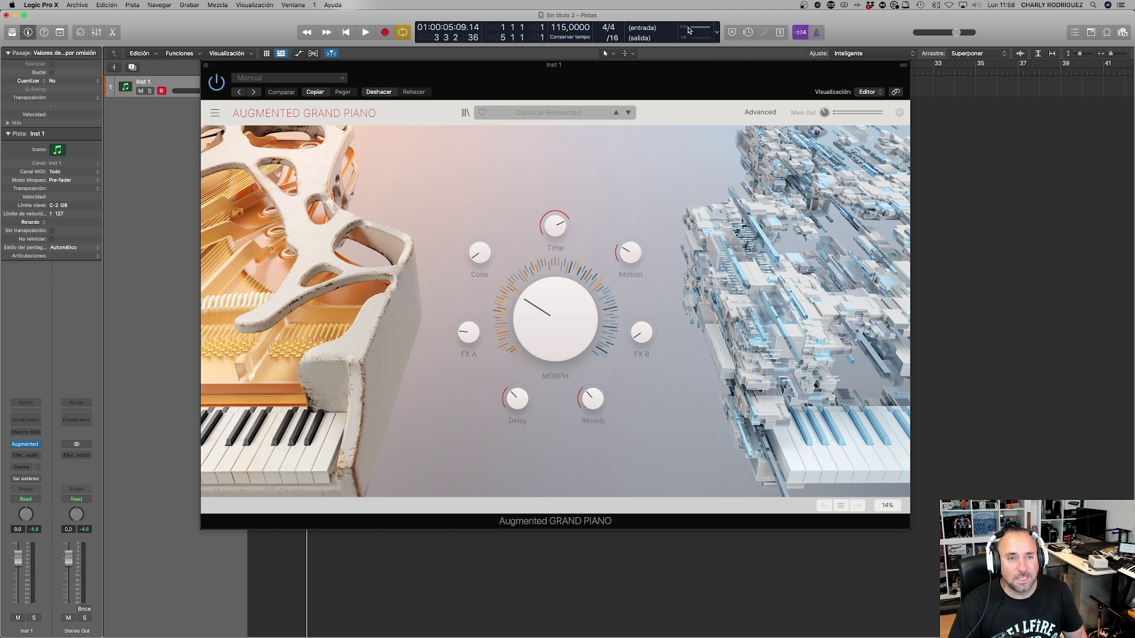
pyautogui.doubleClick(688, 31)
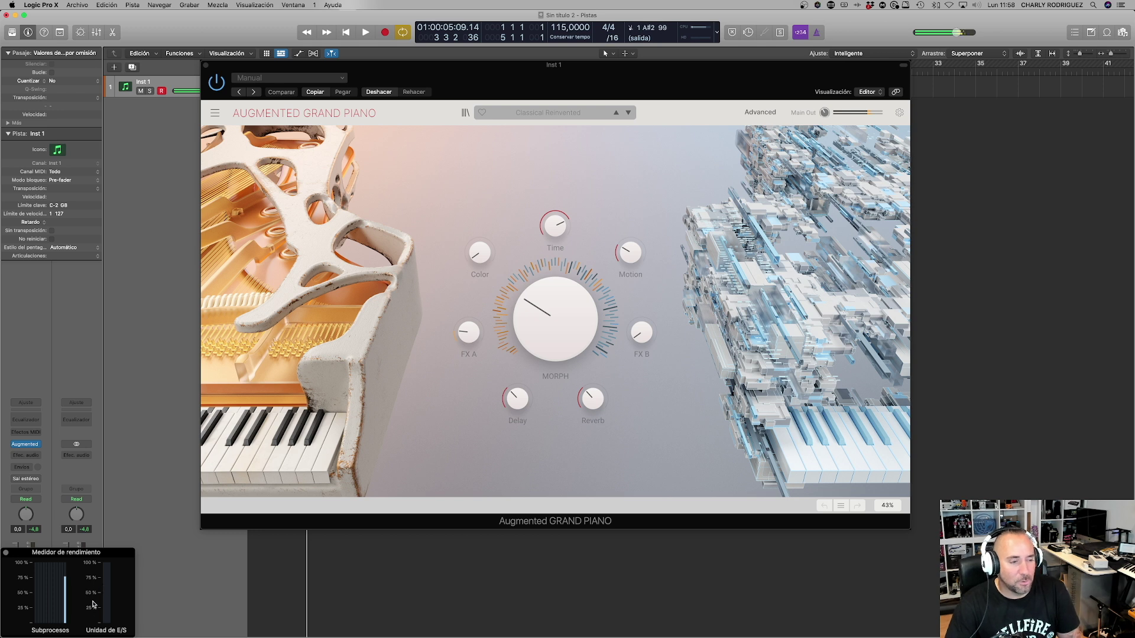
pyautogui.click(6, 553)
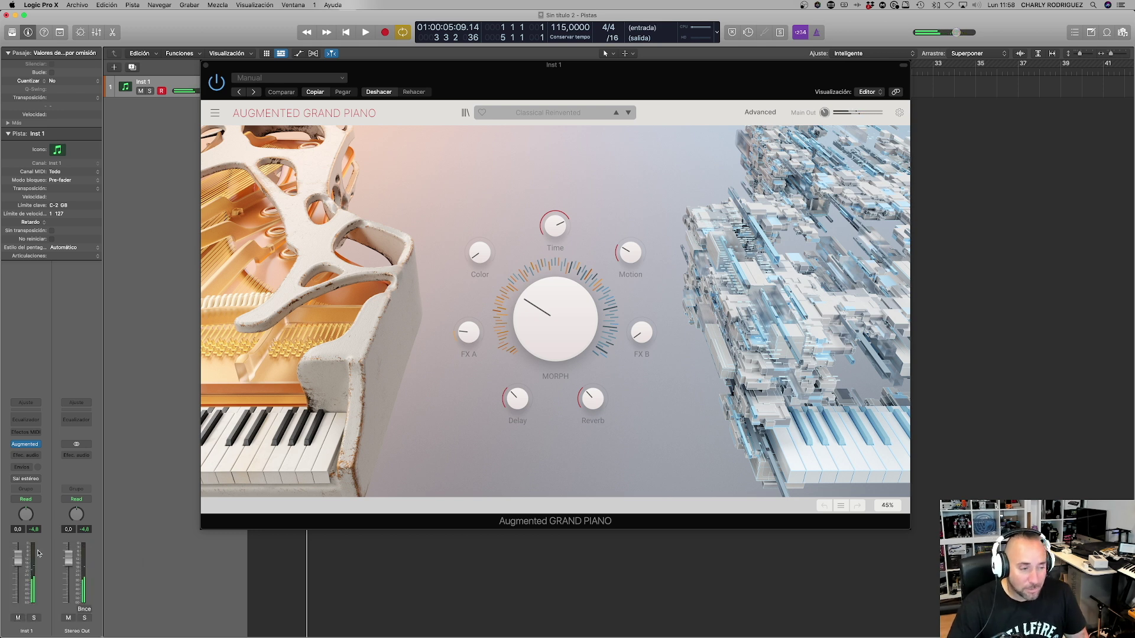
# Step: Return to the Classical Reinvented preset after trying Crispr Fallout, and sweep Morph up and down, bringing it to 0.00
pyautogui.click(628, 113)
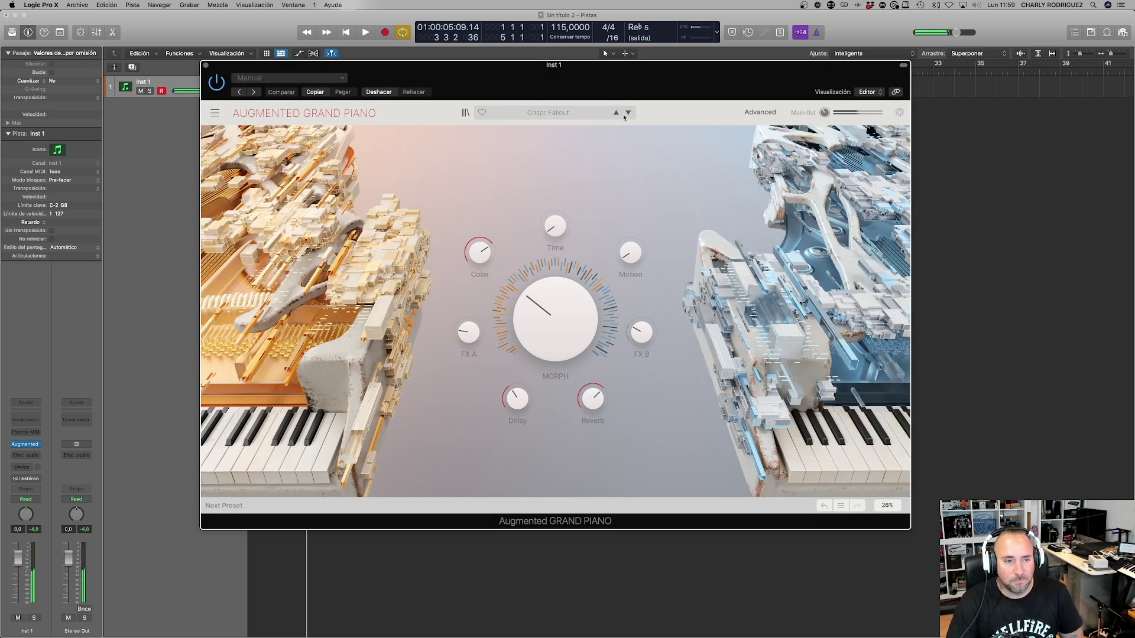
pyautogui.click(616, 112)
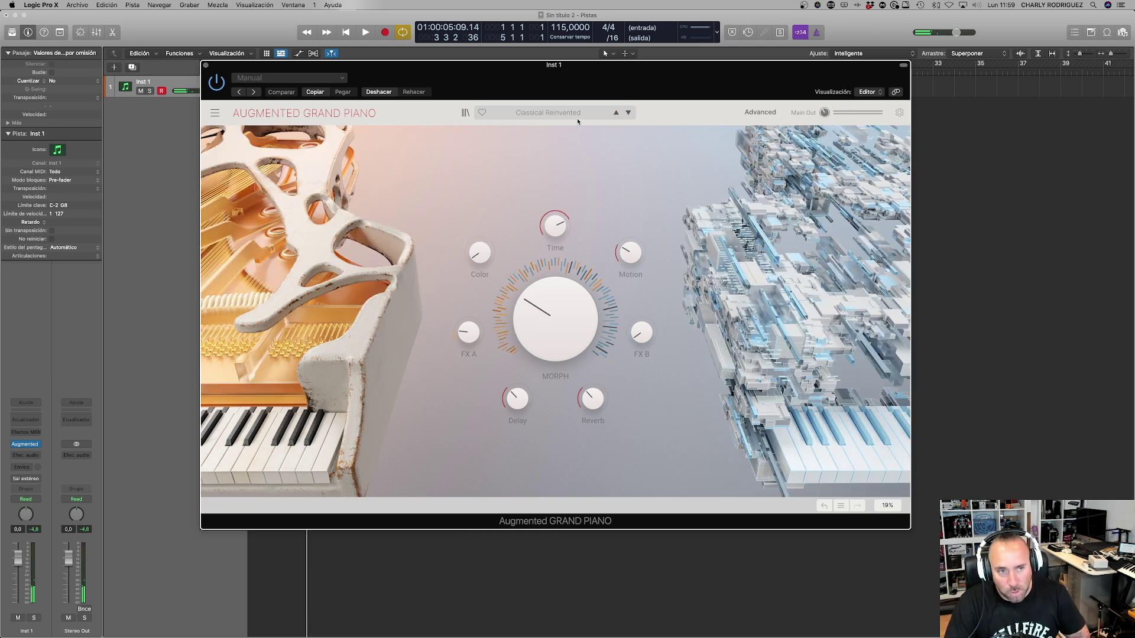
pyautogui.moveTo(620, 247)
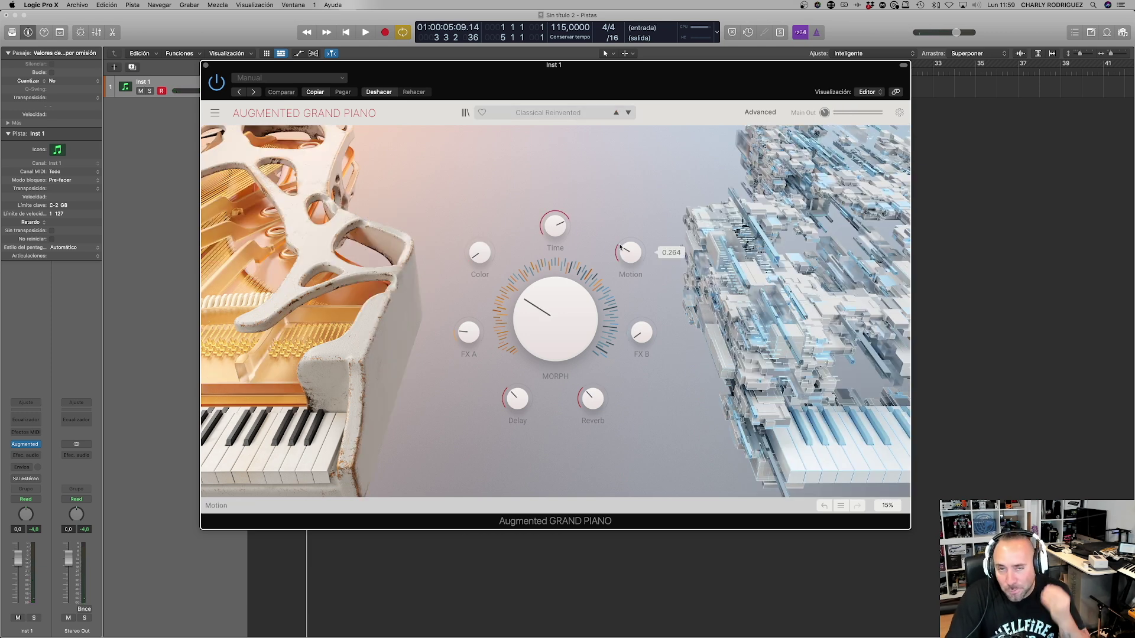
pyautogui.moveTo(555, 319)
pyautogui.mouseDown()
pyautogui.moveTo(555, 265)
pyautogui.moveTo(540, 320)
pyautogui.mouseUp()
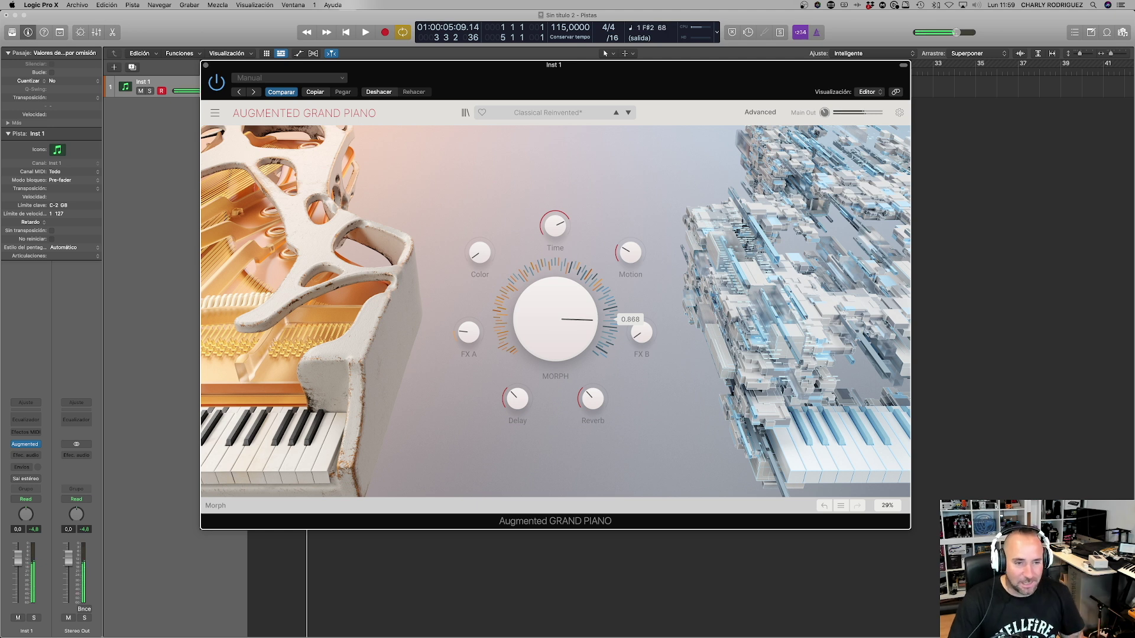
pyautogui.moveTo(540, 321); pyautogui.dragTo(540, 321)
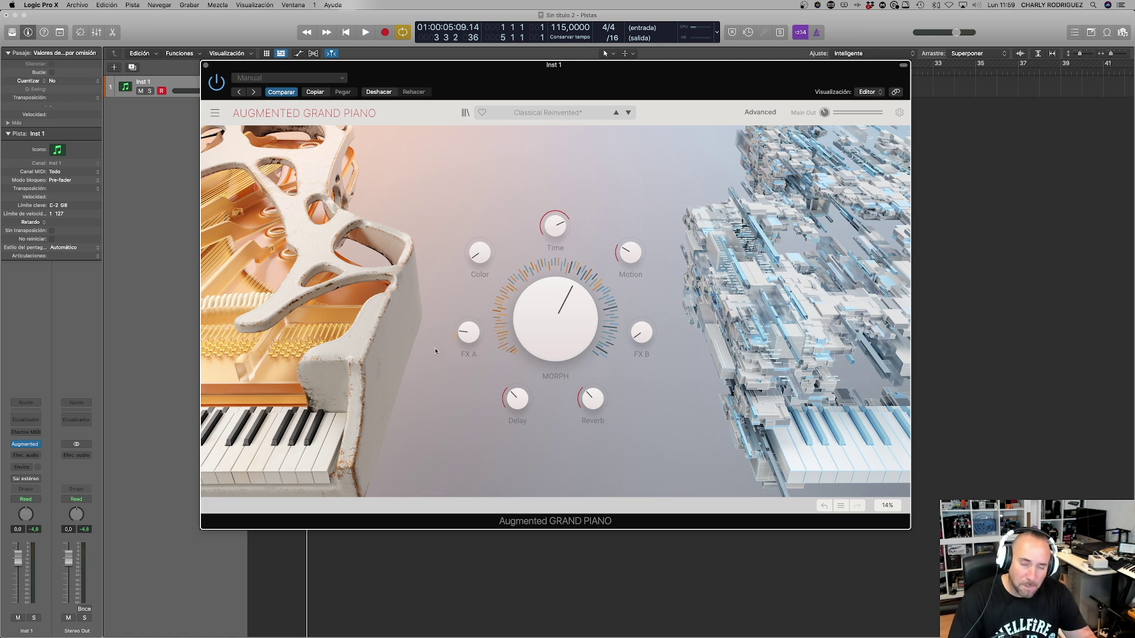
pyautogui.moveTo(619, 322); pyautogui.dragTo(619, 278)
pyautogui.moveTo(531, 281); pyautogui.dragTo(531, 307)
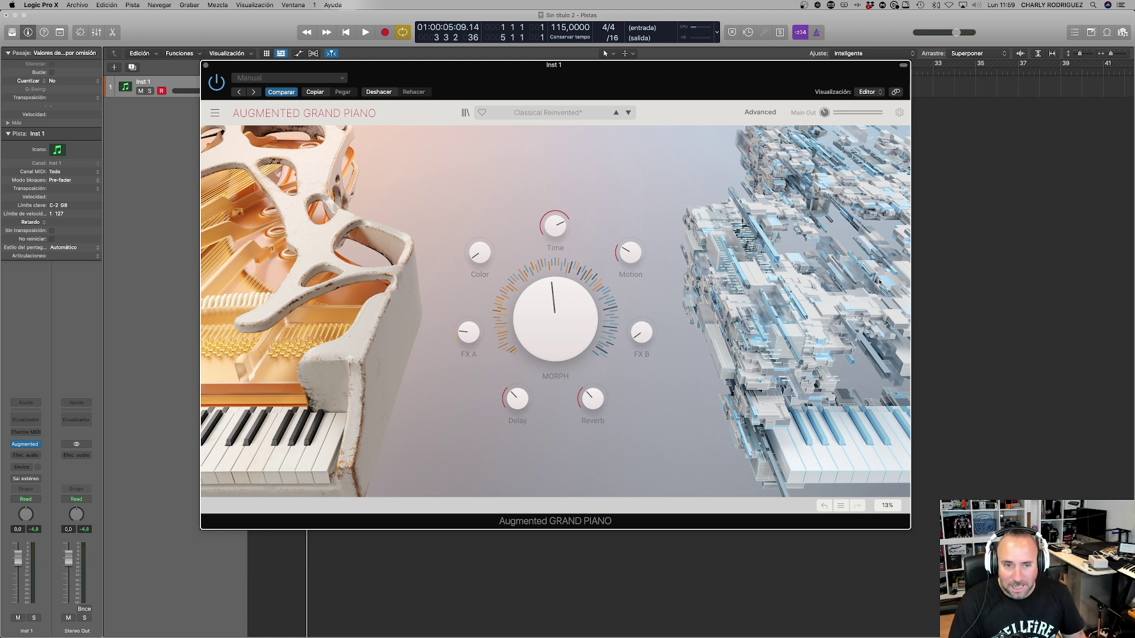
pyautogui.moveTo(595, 347); pyautogui.dragTo(547, 332)
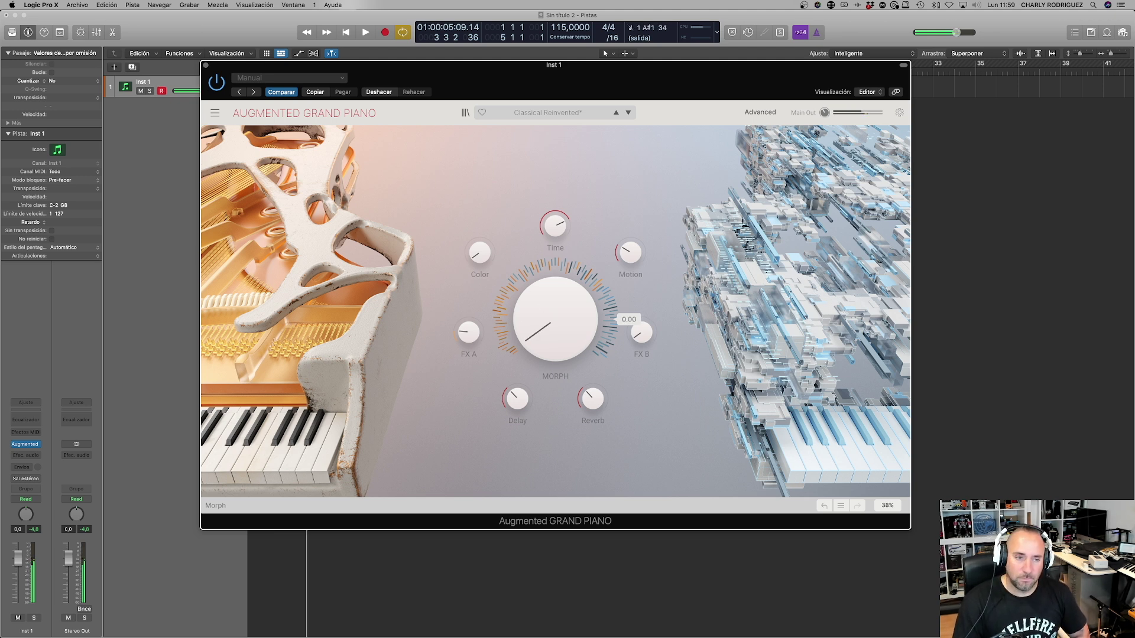
# Step: Set Delay and Reverb to 0.00 and raise Morph to 0.536
pyautogui.moveTo(598, 408); pyautogui.dragTo(598, 431)
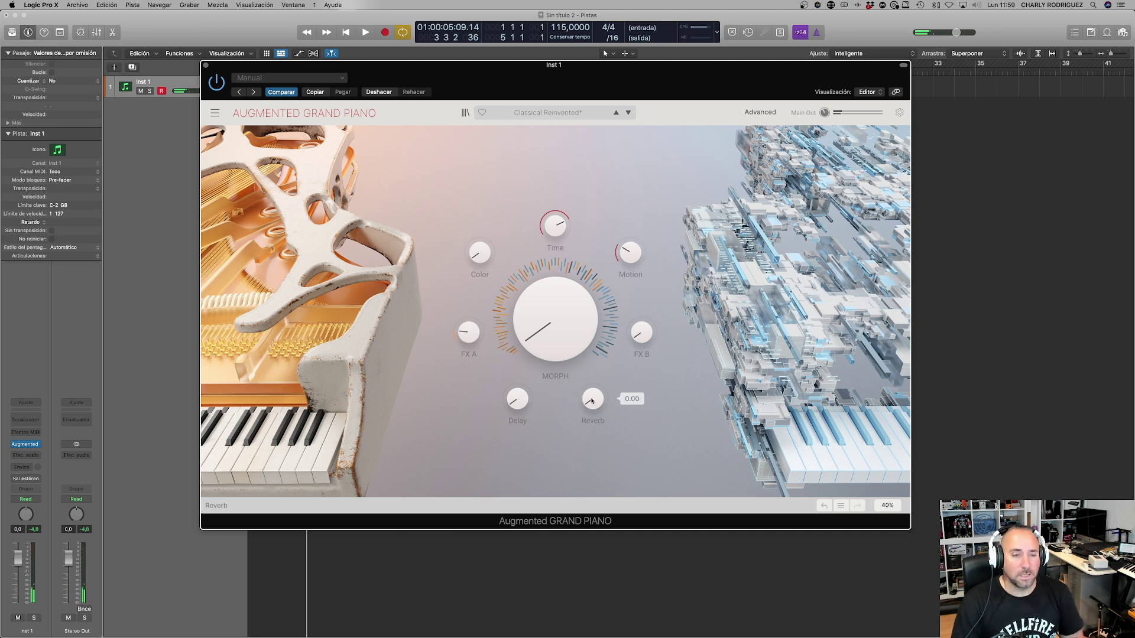
pyautogui.click(643, 334)
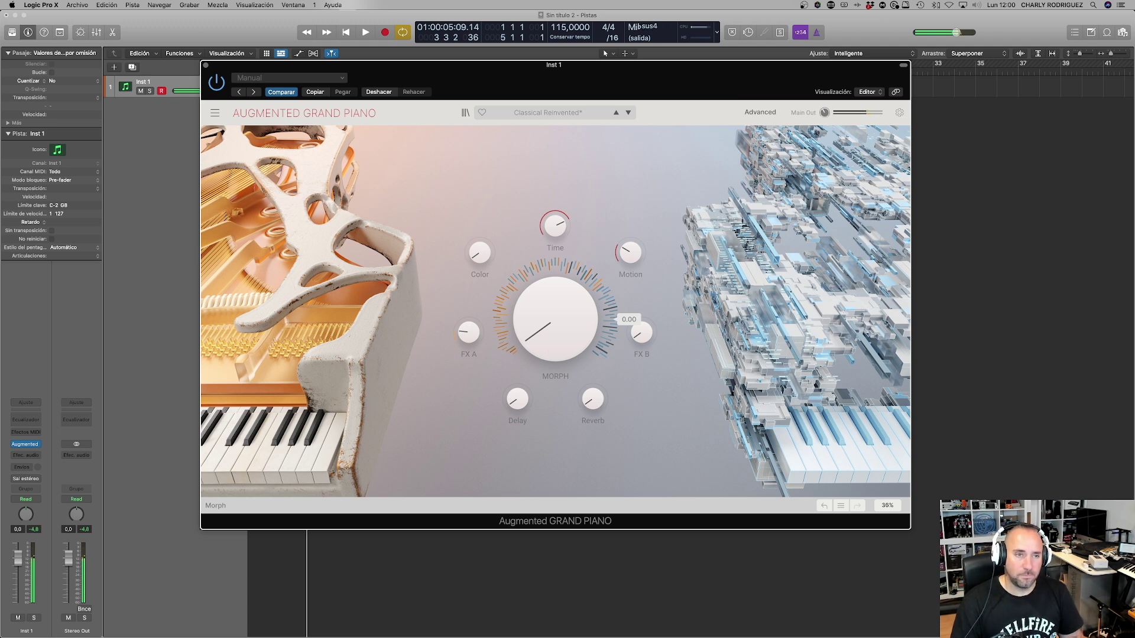
pyautogui.moveTo(548, 347)
pyautogui.mouseDown()
pyautogui.moveTo(548, 319)
pyautogui.moveTo(548, 347)
pyautogui.mouseUp()
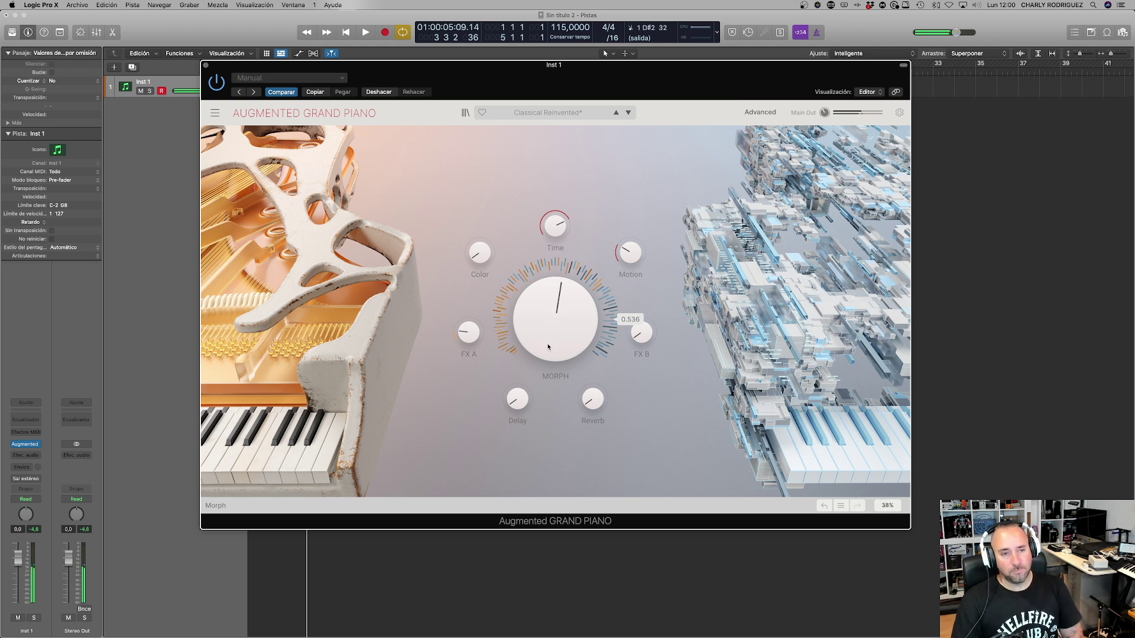
# Step: Try Color at 0.716, lower it to 0.232, and raise Time to its maximum and Motion to 1.00
pyautogui.moveTo(480, 252); pyautogui.dragTo(479, 230)
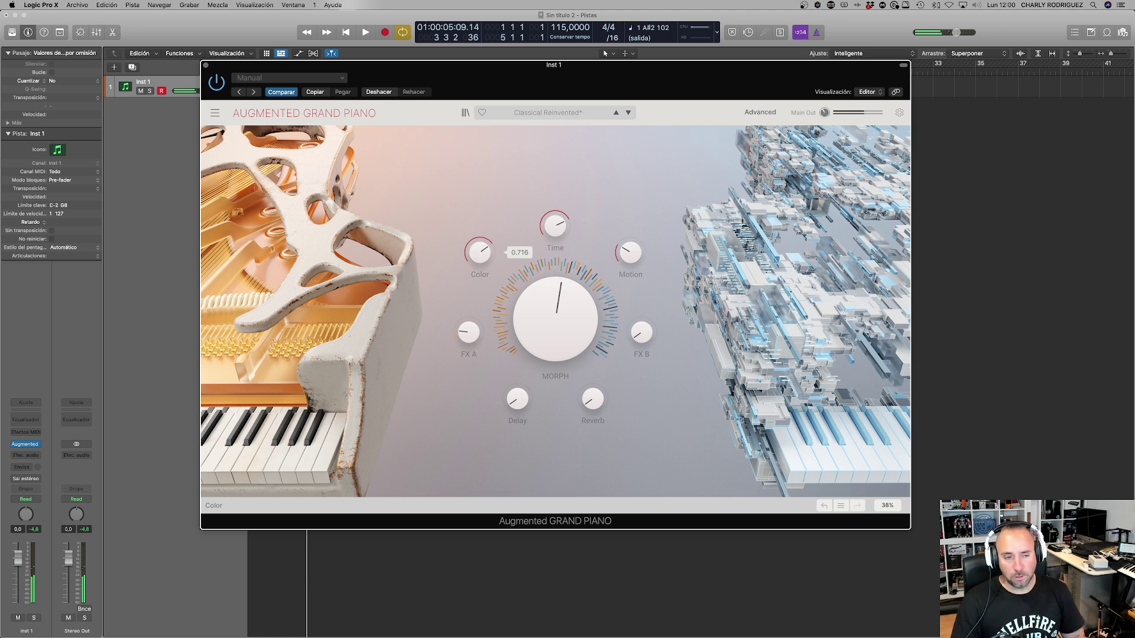
pyautogui.moveTo(553, 227)
pyautogui.moveTo(554, 225)
pyautogui.mouseDown()
pyautogui.moveTo(554, 248)
pyautogui.moveTo(554, 228)
pyautogui.mouseUp()
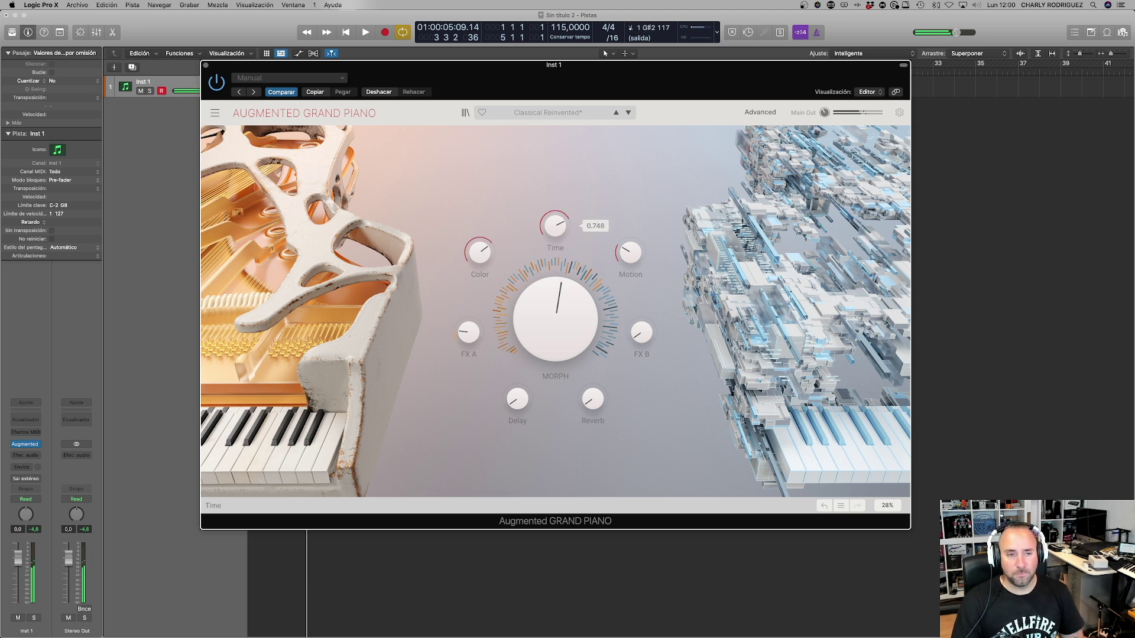
pyautogui.moveTo(480, 252); pyautogui.dragTo(480, 263)
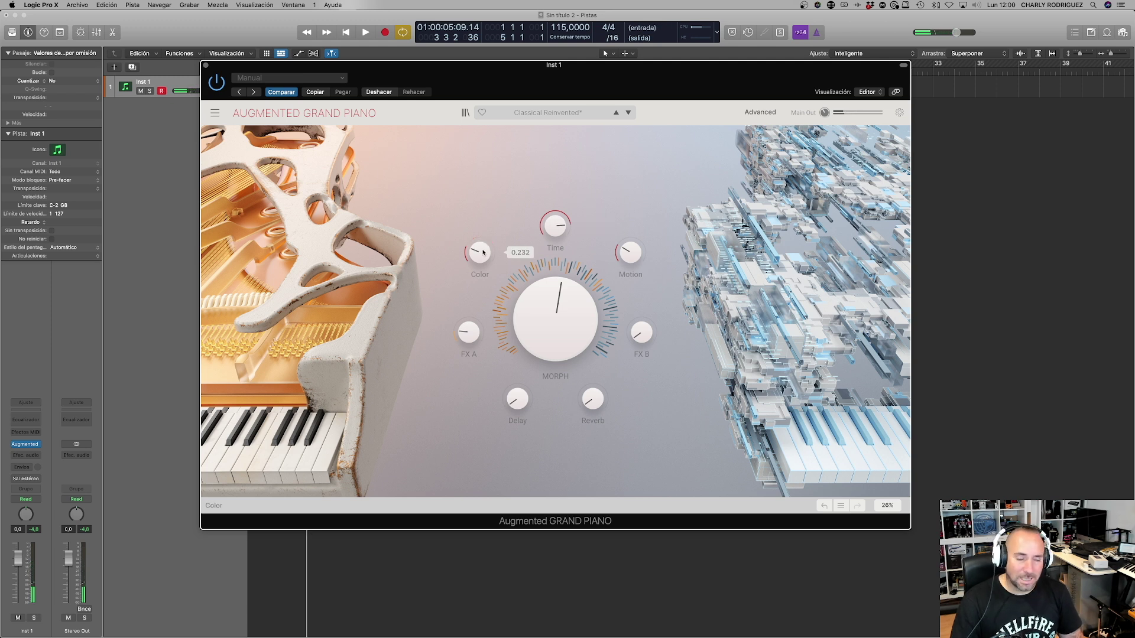
pyautogui.moveTo(562, 226); pyautogui.dragTo(563, 220)
pyautogui.moveTo(631, 266); pyautogui.dragTo(631, 230)
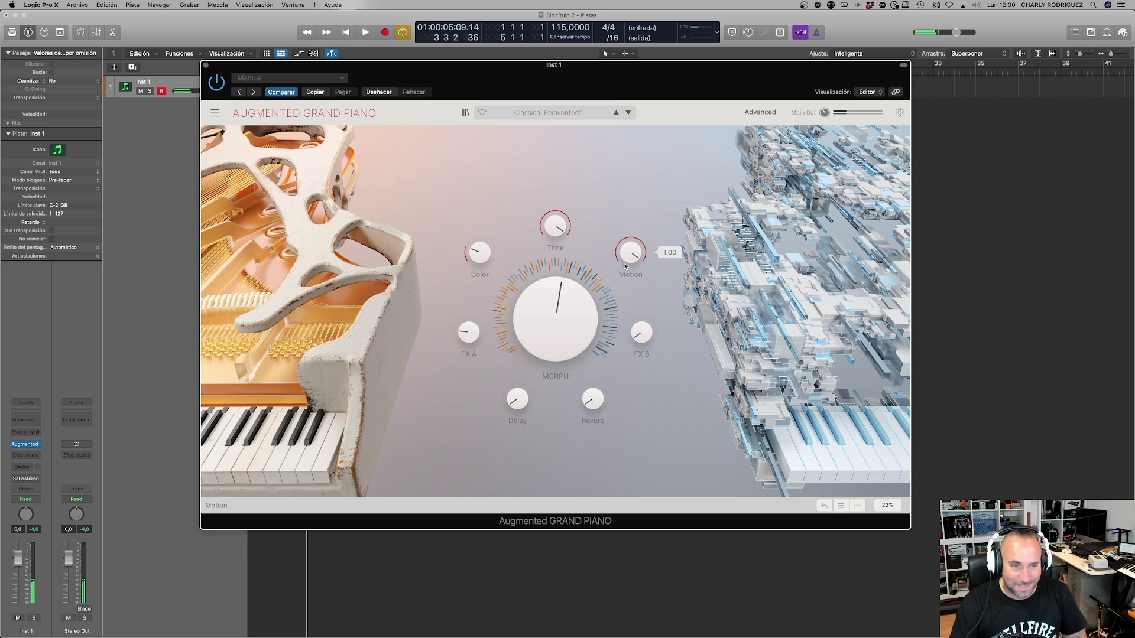
# Step: Browse the preset categories, load EP Pop from Acoustic Grand and set its Morph to 0.316
pyautogui.click(628, 112)
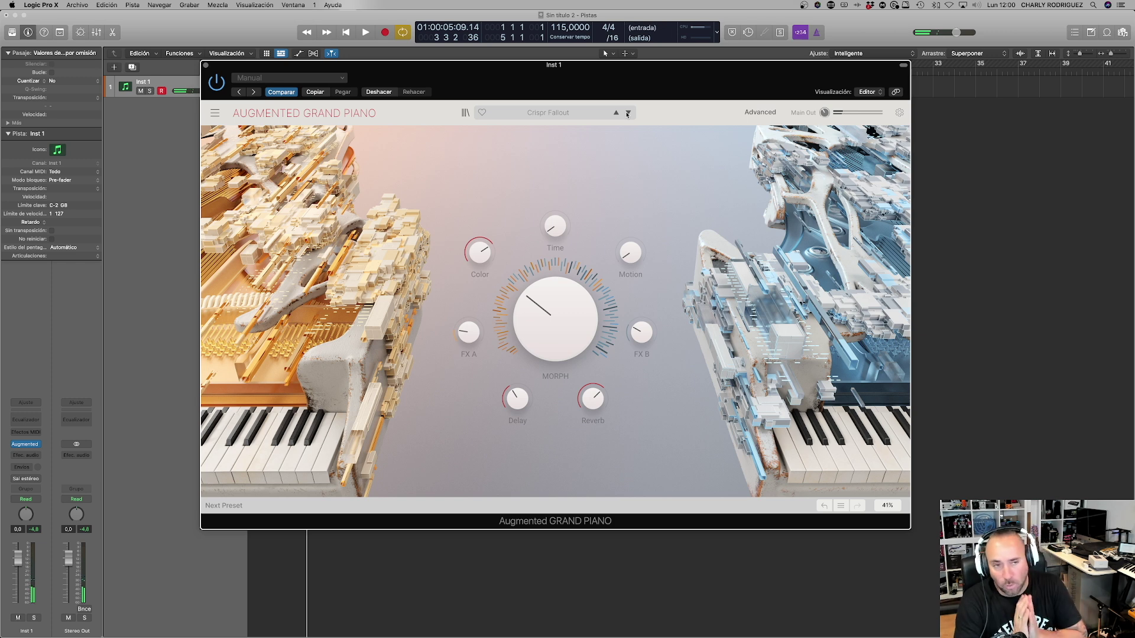
pyautogui.click(548, 111)
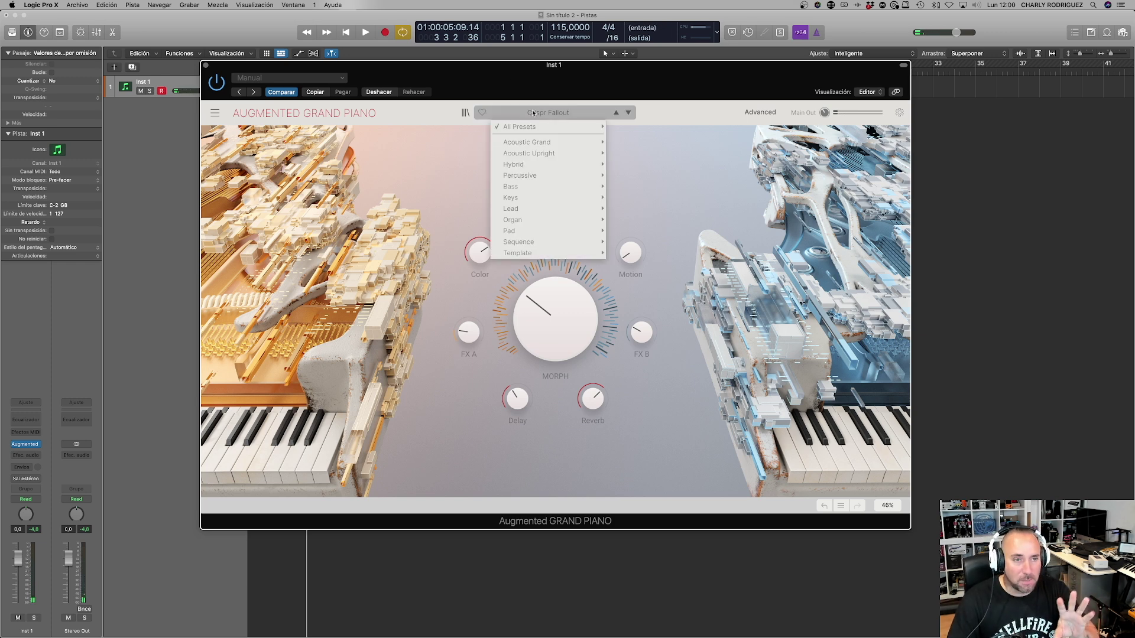
pyautogui.moveTo(539, 148)
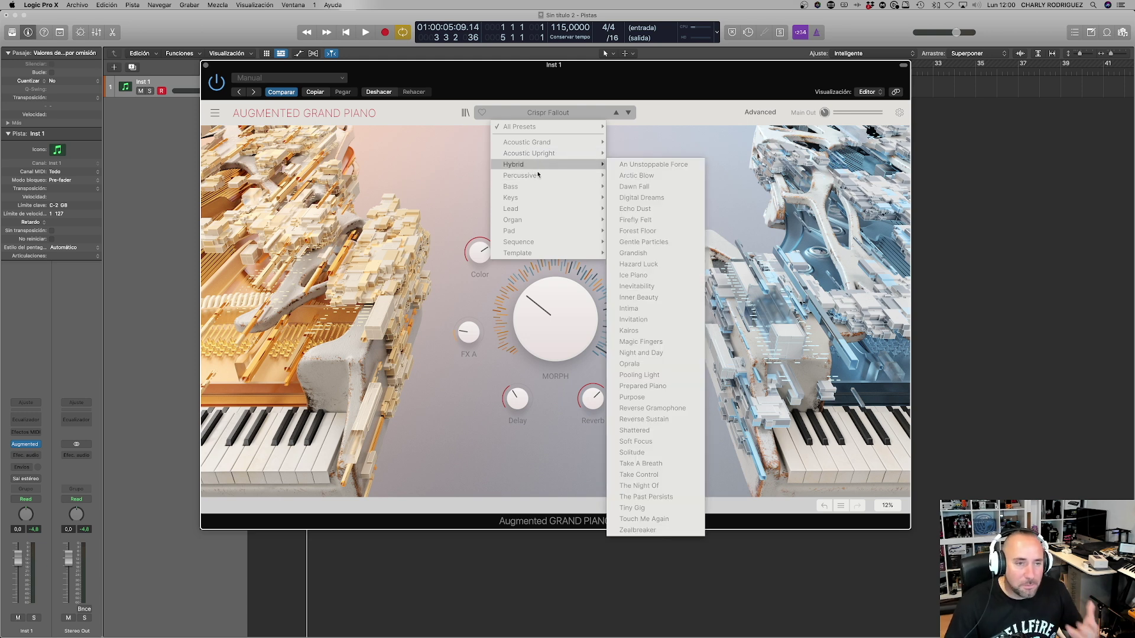
pyautogui.moveTo(535, 176)
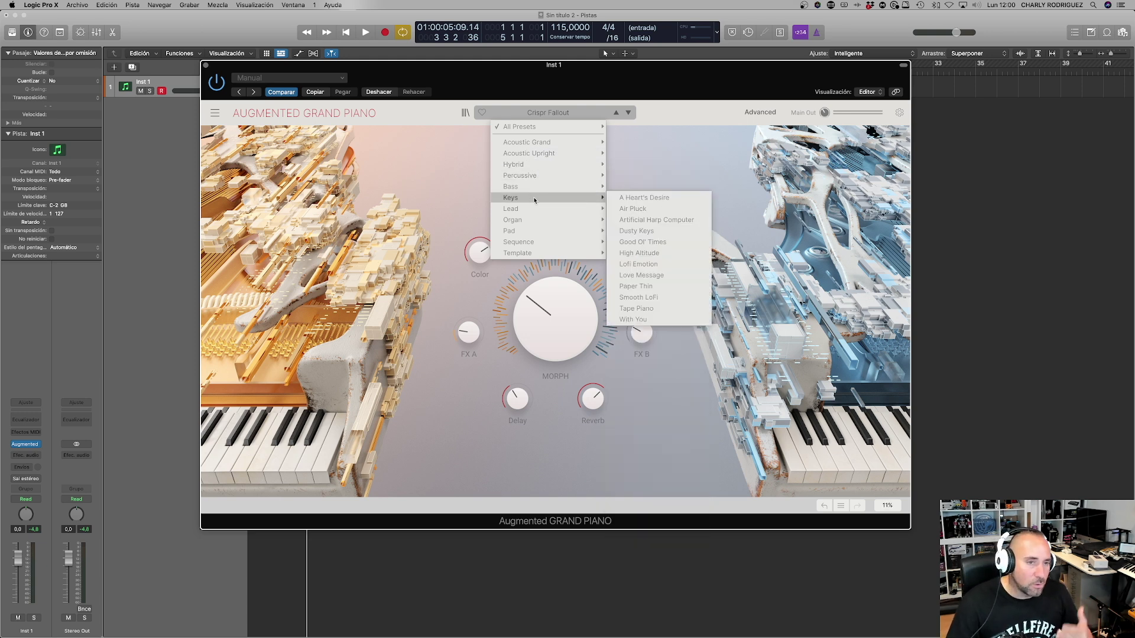
pyautogui.moveTo(537, 212)
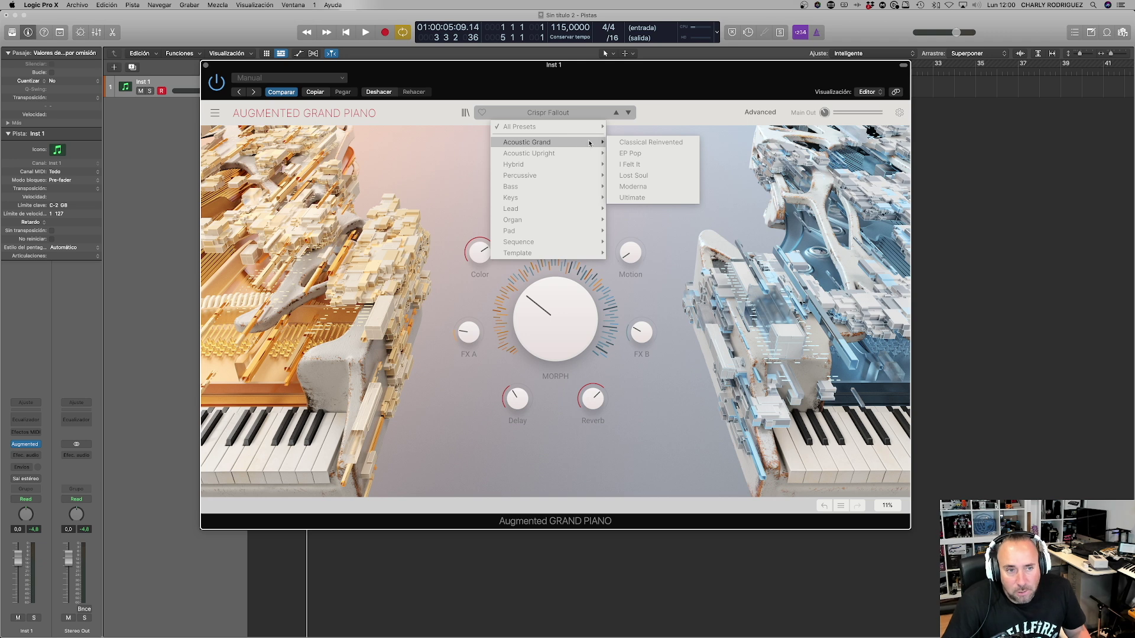
pyautogui.click(637, 154)
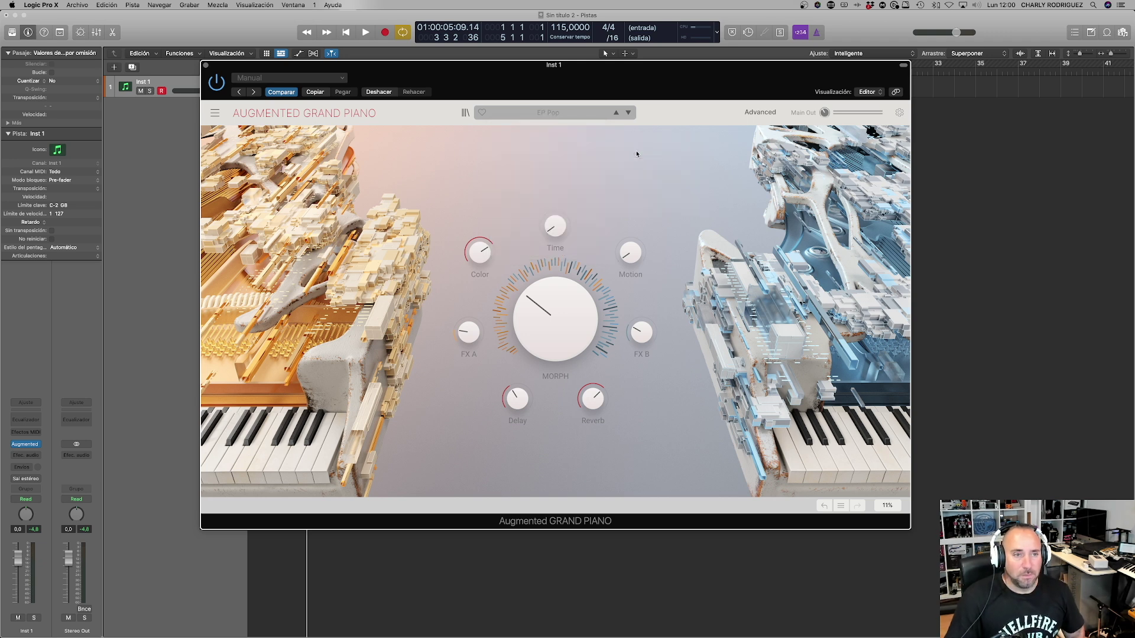
pyautogui.moveTo(578, 323)
pyautogui.moveTo(564, 319)
pyautogui.mouseDown()
pyautogui.moveTo(565, 287)
pyautogui.moveTo(554, 318)
pyautogui.mouseUp()
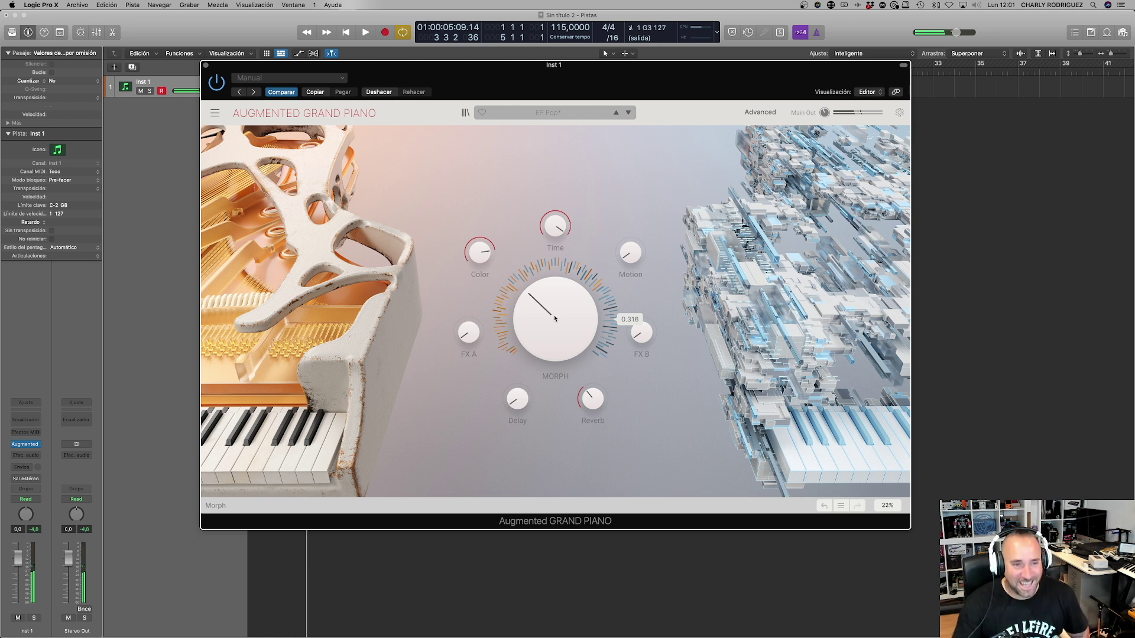
# Step: Load the I Felt It preset from the Acoustic Grand category
pyautogui.click(627, 113)
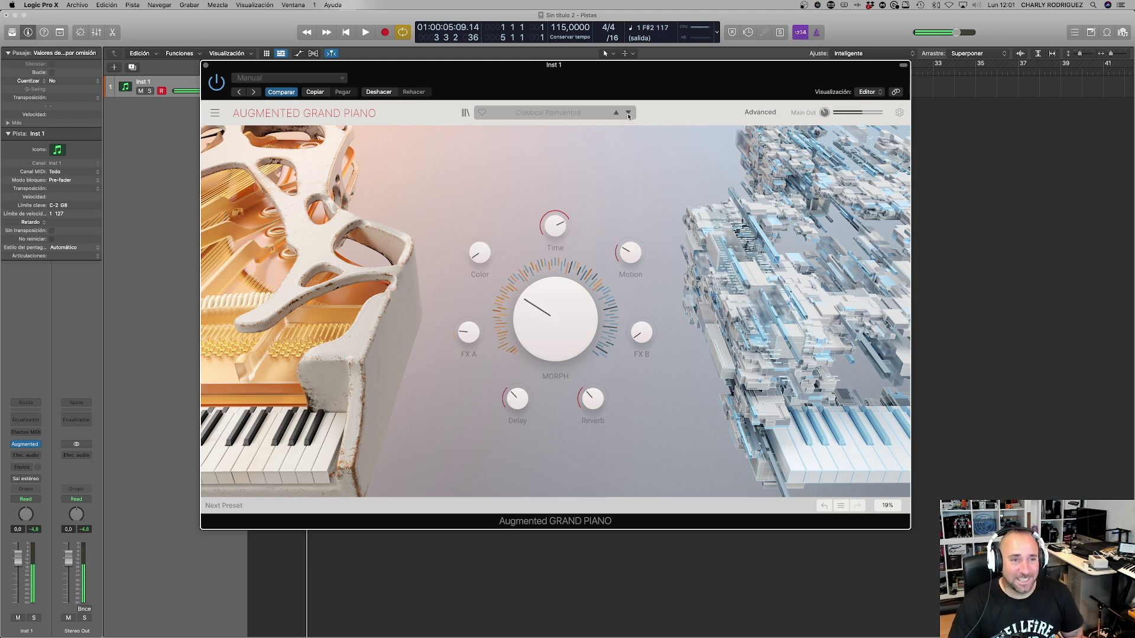
pyautogui.click(556, 114)
pyautogui.moveTo(553, 141)
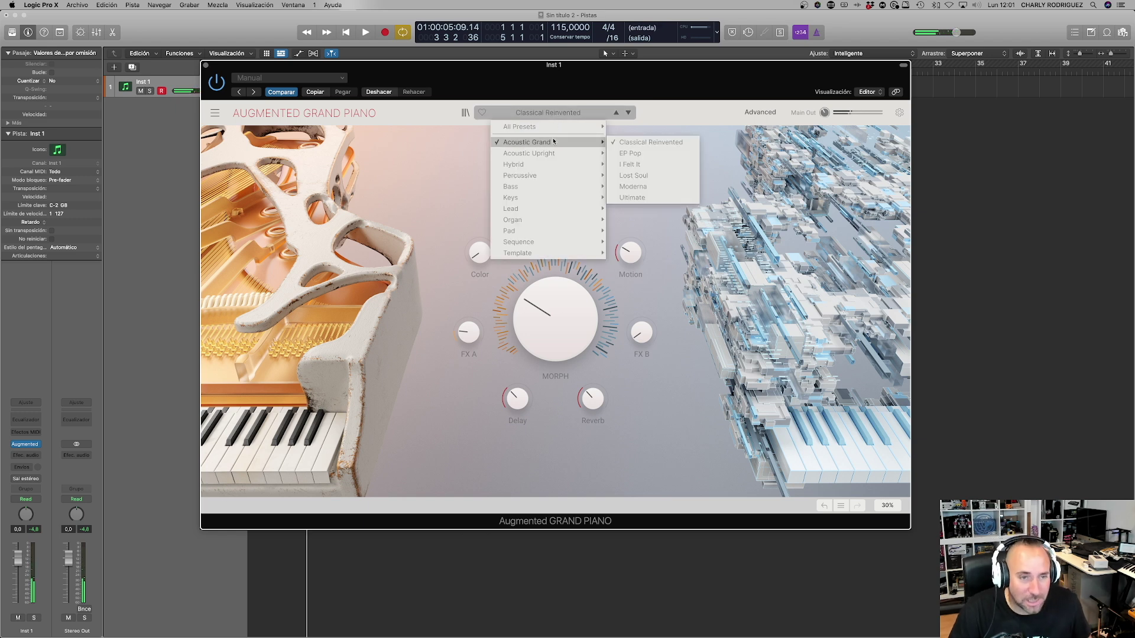
pyautogui.click(647, 164)
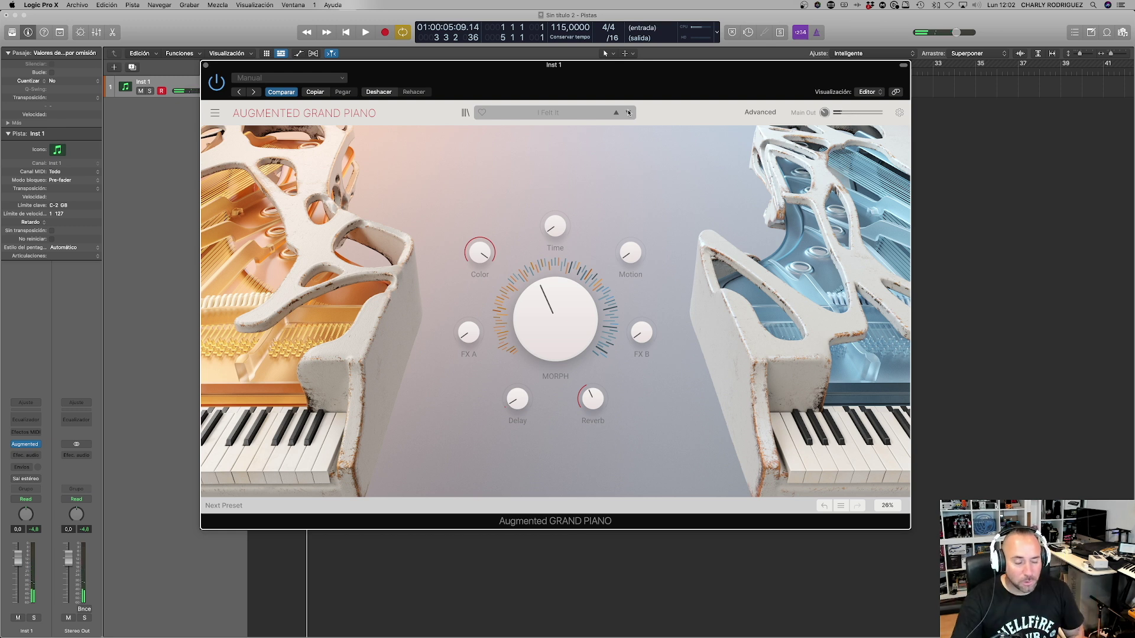
# Step: Lower Morph, keep Color at its maximum, and set FX A to 0.592 and Delay to 0.00
pyautogui.moveTo(556, 319)
pyautogui.mouseDown()
pyautogui.moveTo(556, 278)
pyautogui.moveTo(558, 322)
pyautogui.moveTo(567, 305)
pyautogui.mouseUp()
pyautogui.moveTo(480, 252)
pyautogui.mouseDown()
pyautogui.moveTo(480, 282)
pyautogui.moveTo(480, 240)
pyautogui.mouseUp()
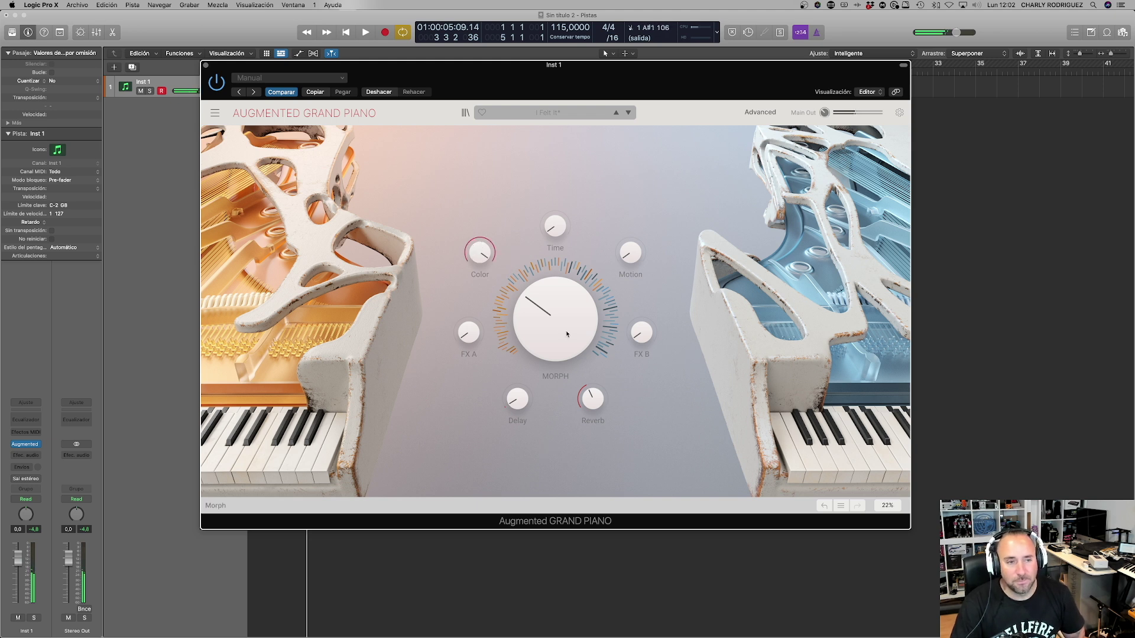
pyautogui.moveTo(594, 400)
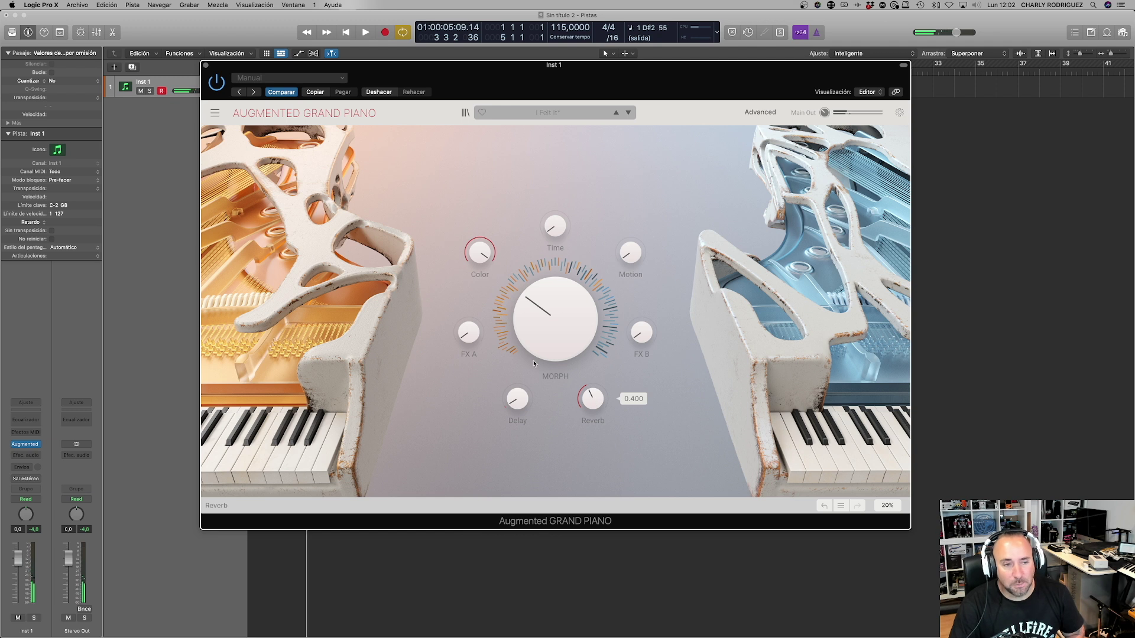
pyautogui.moveTo(469, 333); pyautogui.dragTo(467, 310)
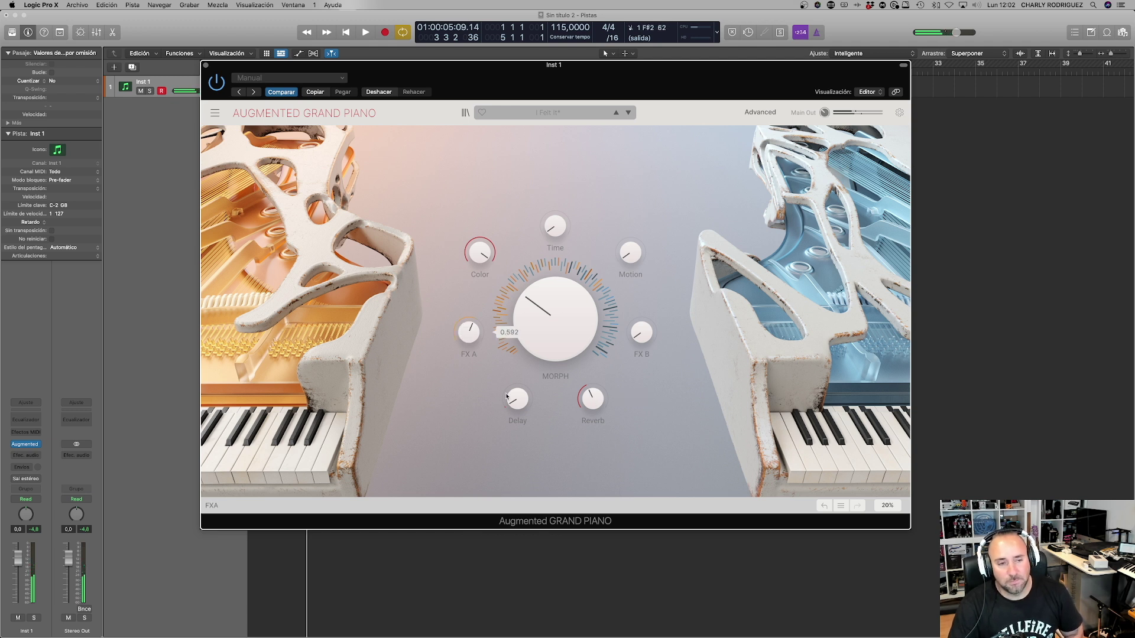
pyautogui.moveTo(514, 409)
pyautogui.moveTo(514, 407); pyautogui.dragTo(514, 409)
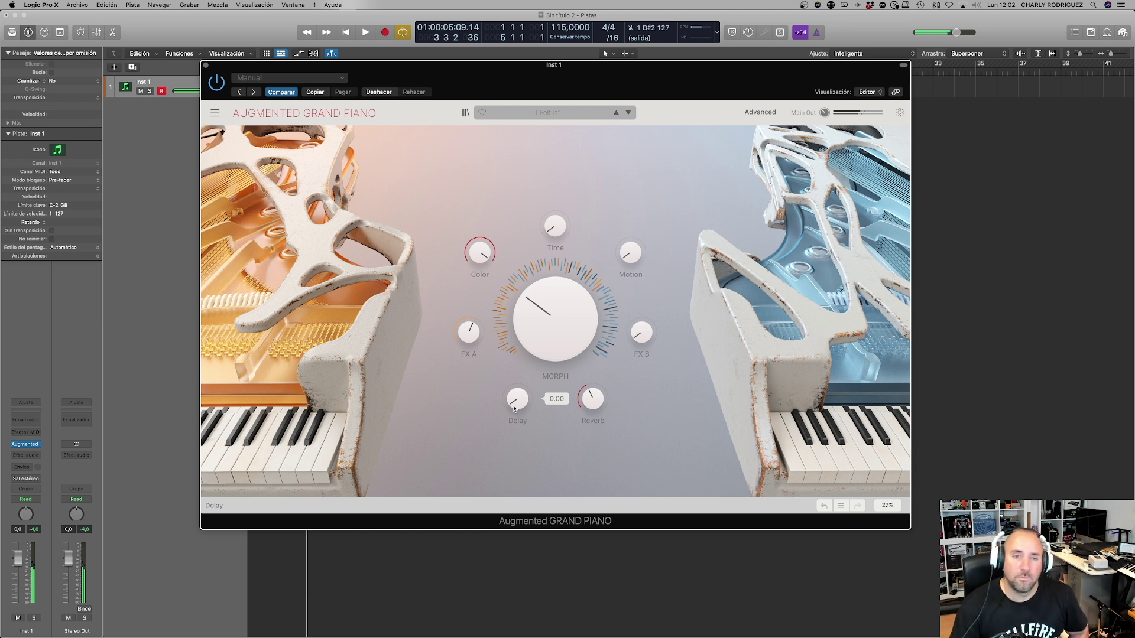
# Step: Load the Poppy preset from the Acoustic Upright category, set Morph to its midpoint and raise Motion slightly
pyautogui.click(616, 112)
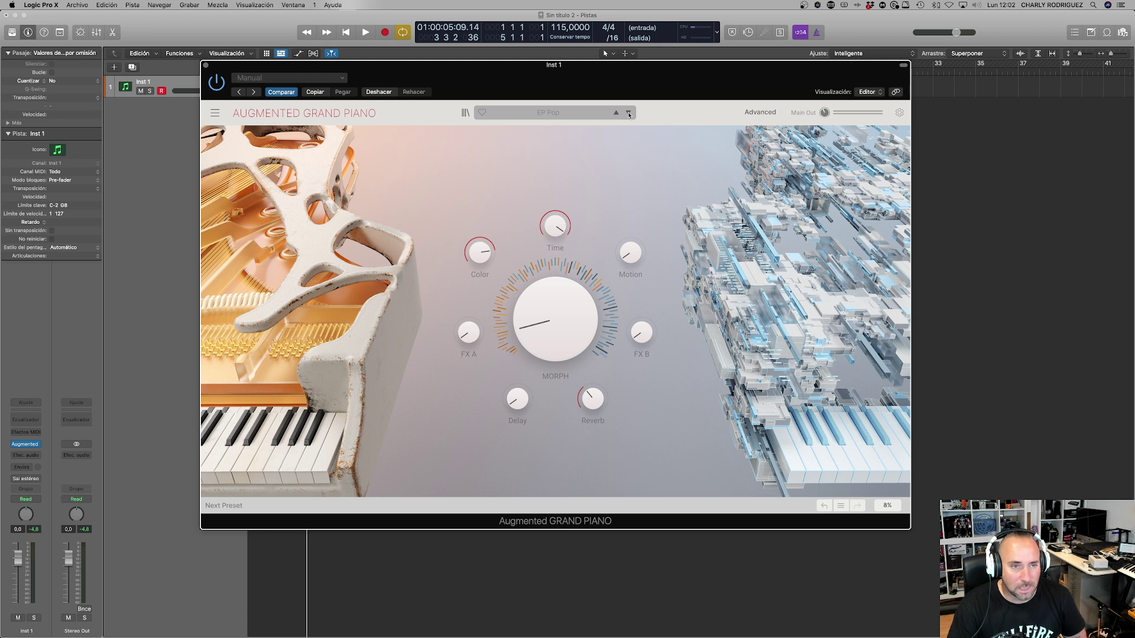
pyautogui.click(628, 112)
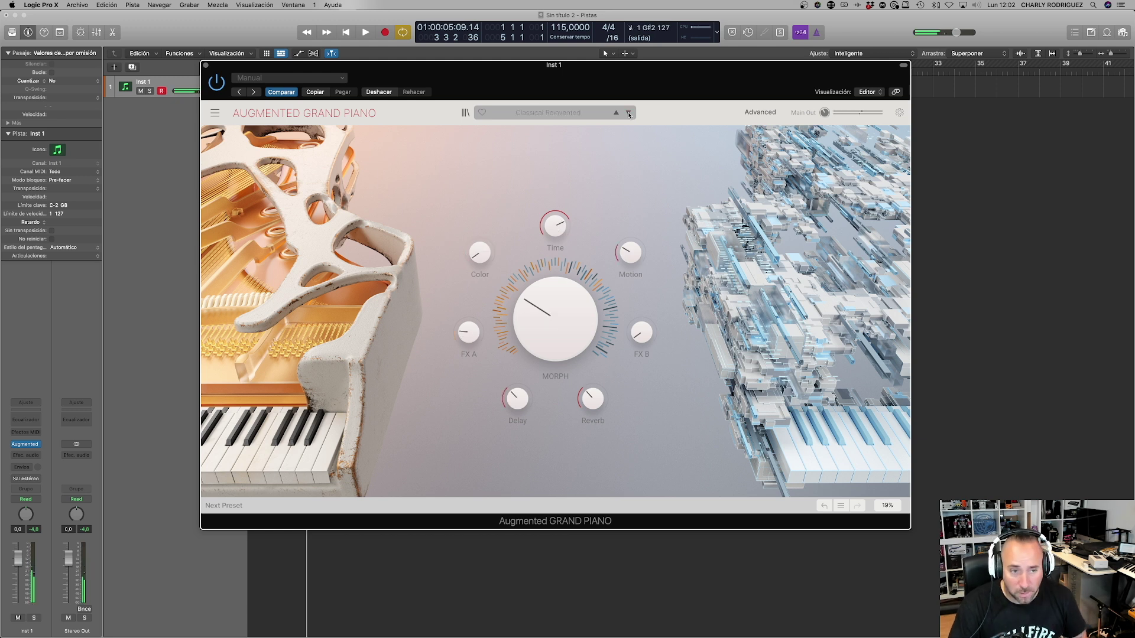
pyautogui.click(568, 115)
pyautogui.moveTo(562, 152)
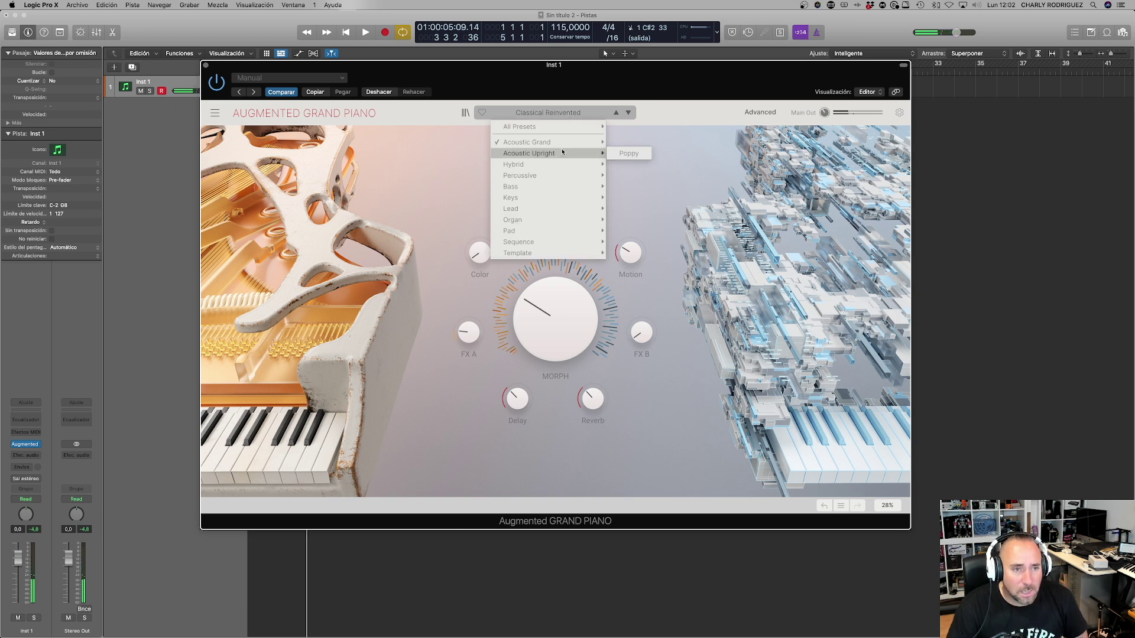
pyautogui.click(624, 154)
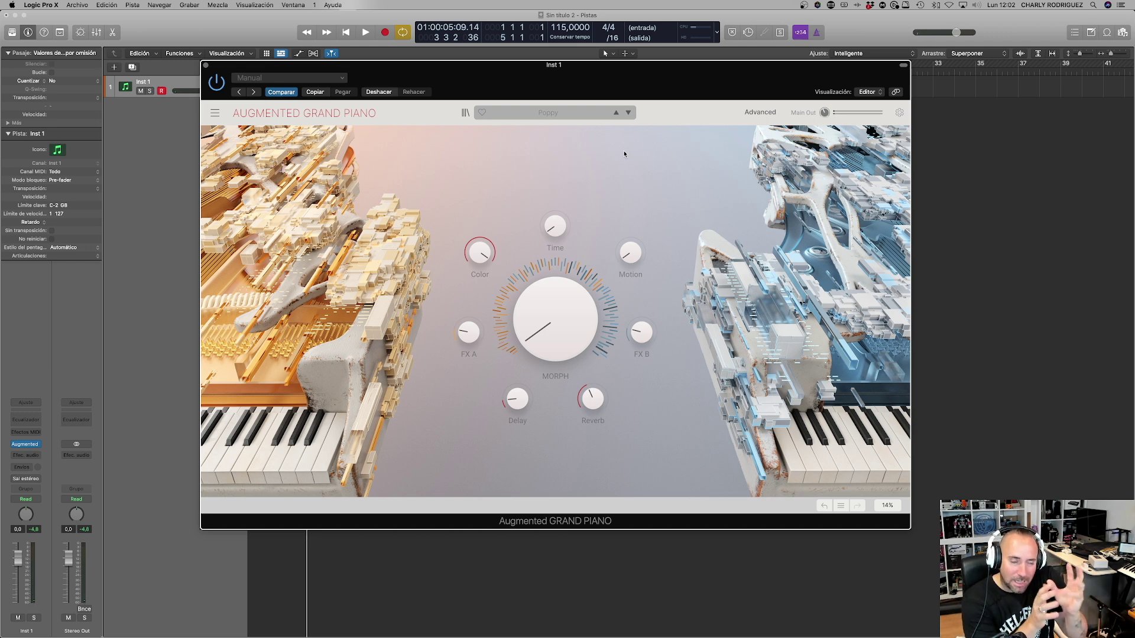
pyautogui.moveTo(555, 331); pyautogui.dragTo(555, 295)
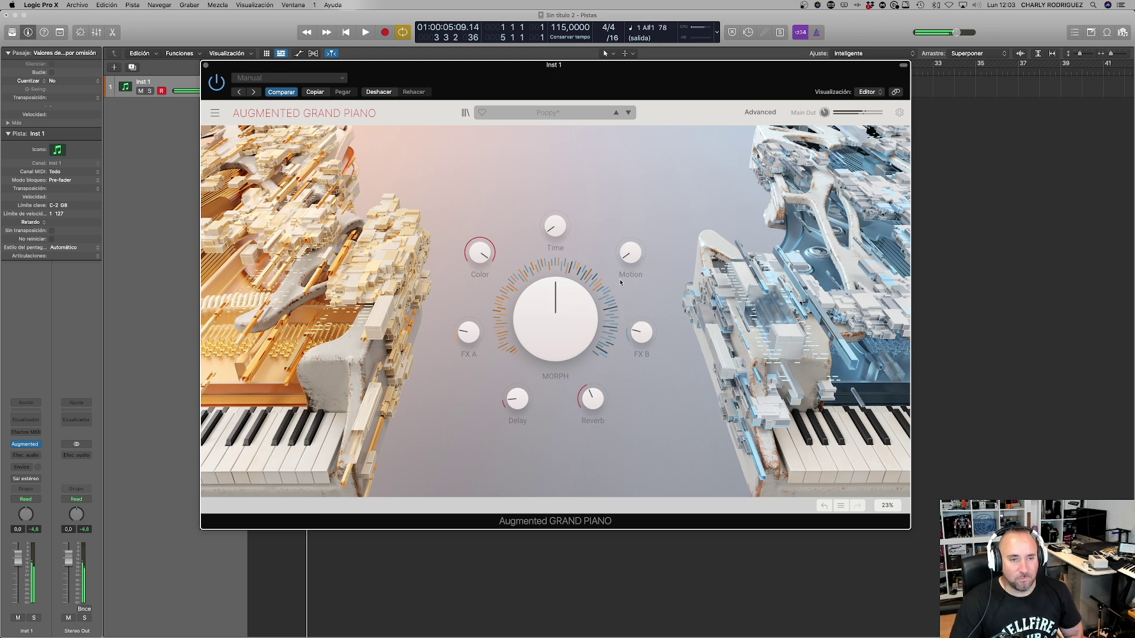
pyautogui.moveTo(630, 252)
pyautogui.mouseDown()
pyautogui.moveTo(630, 239)
pyautogui.moveTo(625, 253)
pyautogui.mouseUp()
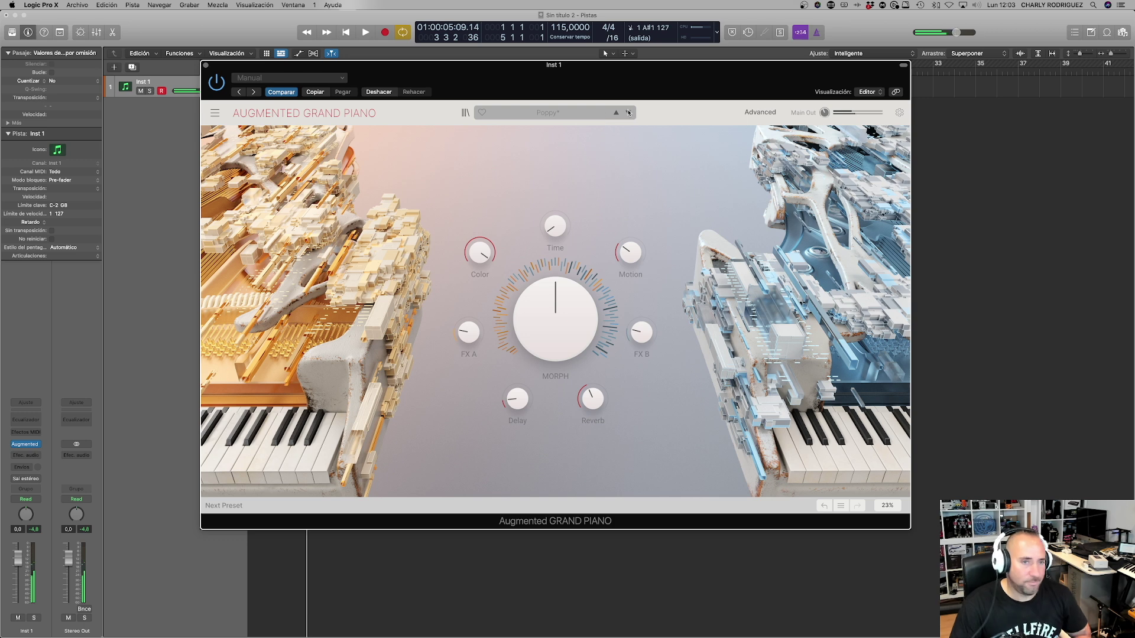
# Step: Load the An Unstoppable Force preset from the Hybrid category
pyautogui.click(562, 114)
pyautogui.moveTo(557, 154)
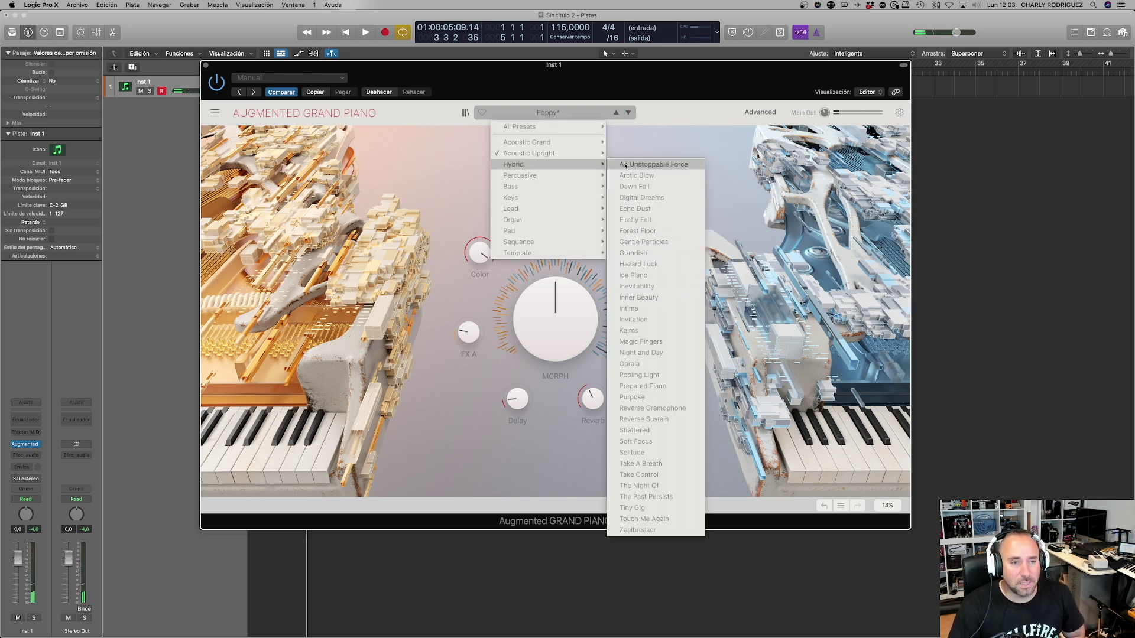
pyautogui.click(625, 166)
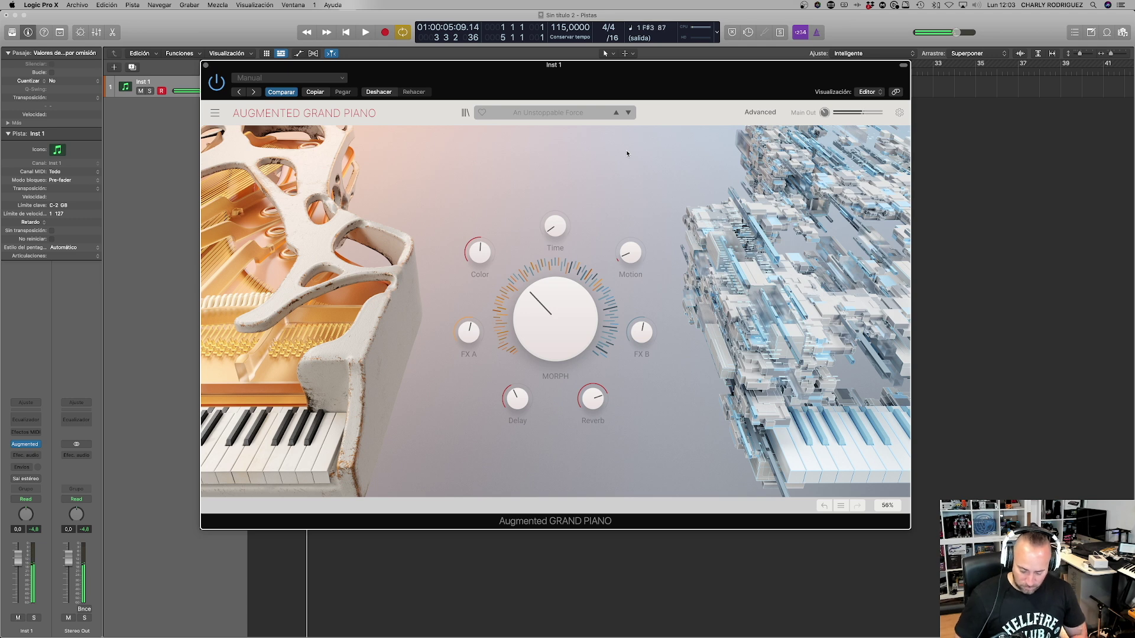
# Step: Advance to the Arctic Blow preset and raise its Morph to 0.784
pyautogui.click(628, 112)
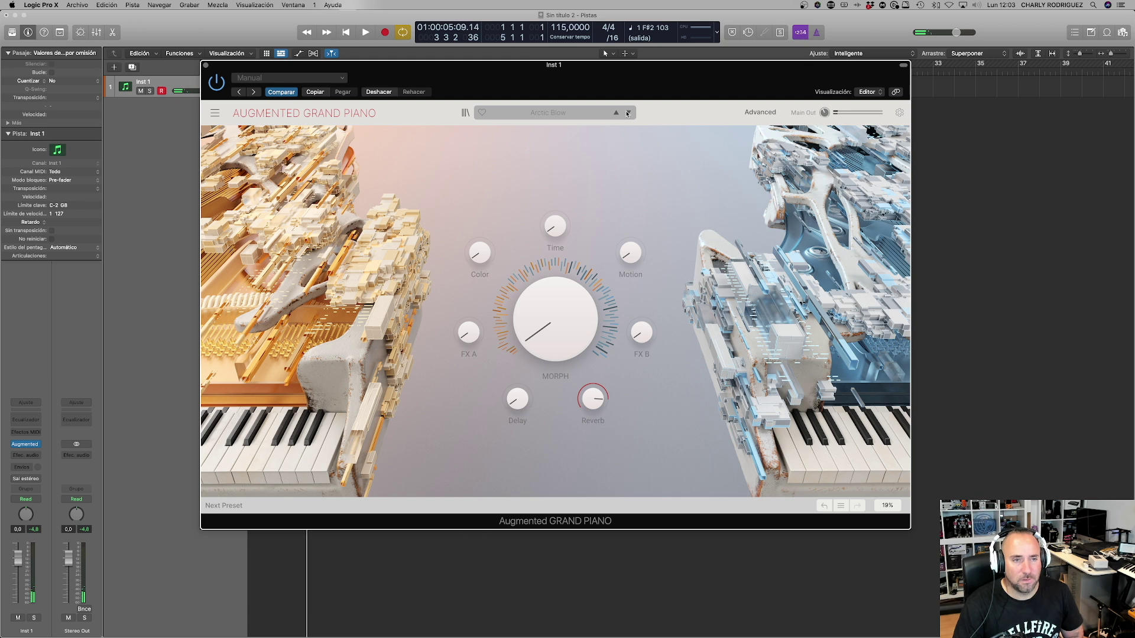
pyautogui.moveTo(588, 327)
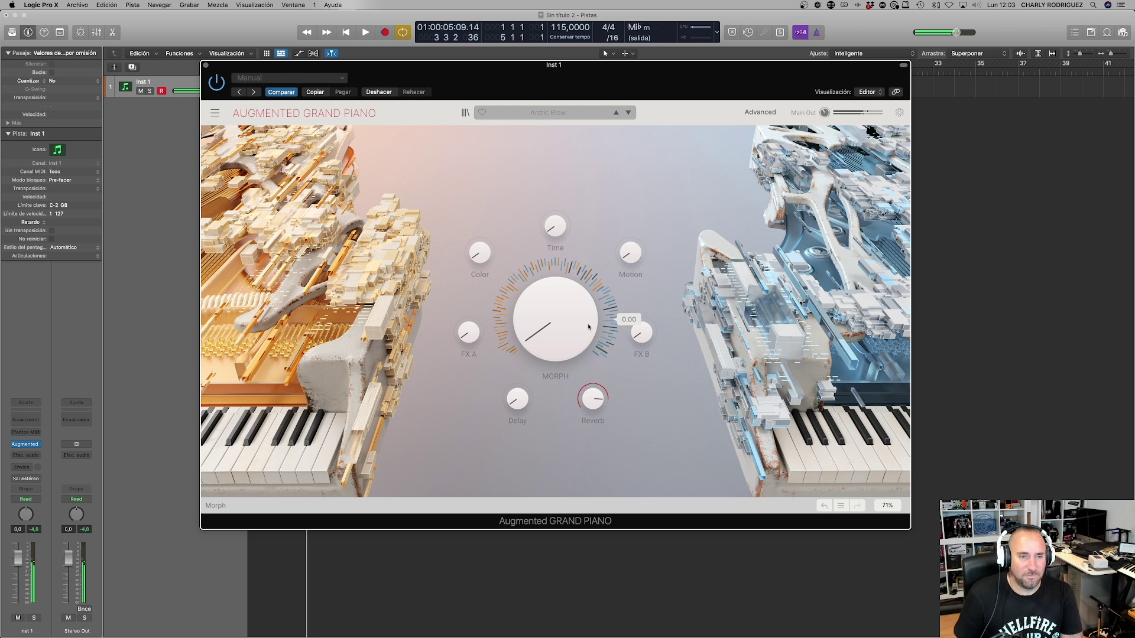
pyautogui.moveTo(588, 327); pyautogui.dragTo(588, 234)
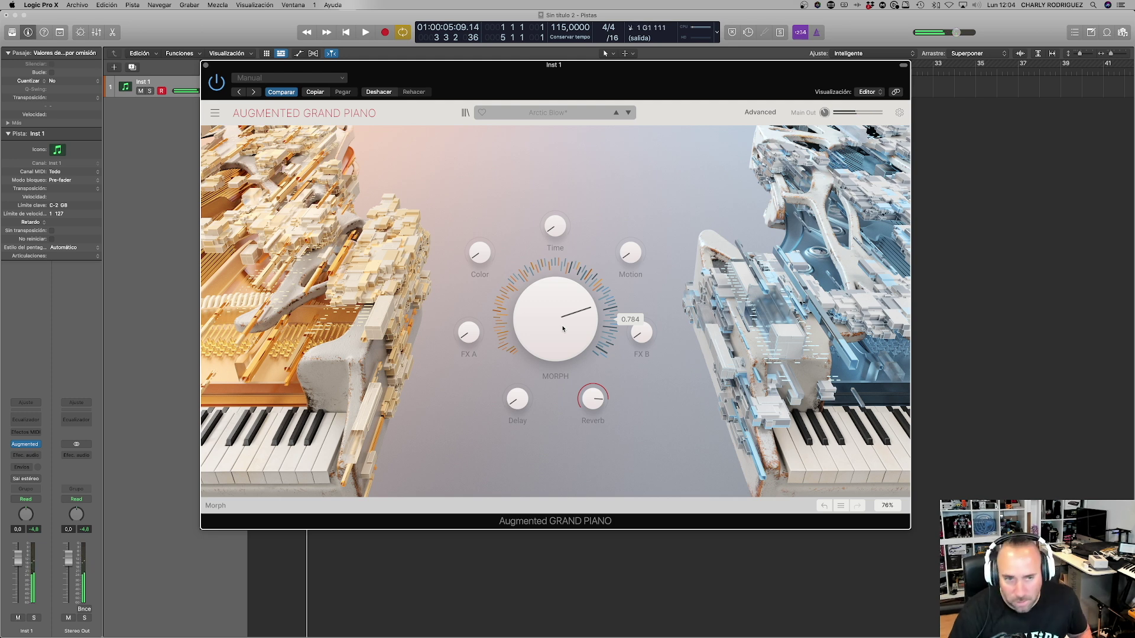
# Step: Audition the Hybrid presets Dawn Fall and Ice Piano, raising Ice Piano's Morph slightly past its midpoint and setting its Motion to 0.796
pyautogui.click(628, 112)
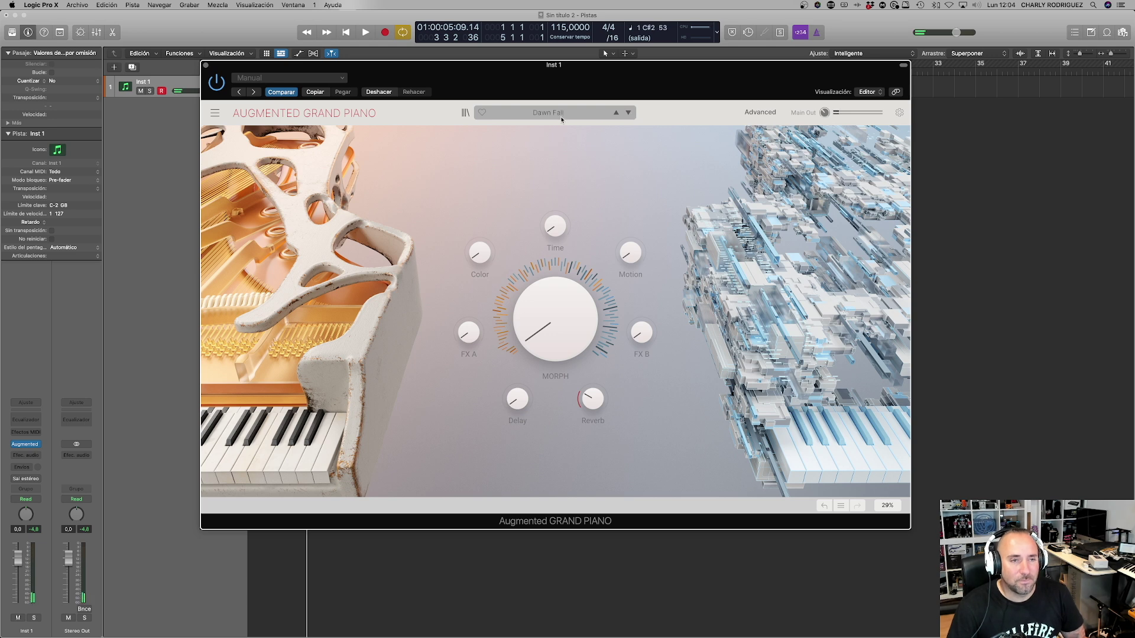
pyautogui.click(556, 113)
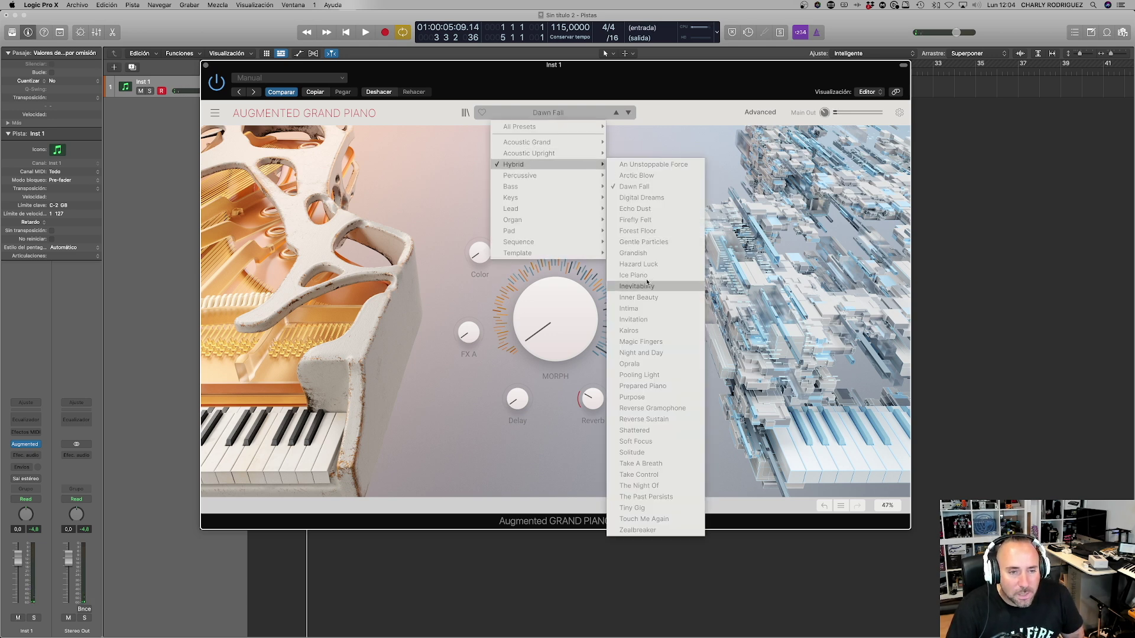
pyautogui.click(643, 280)
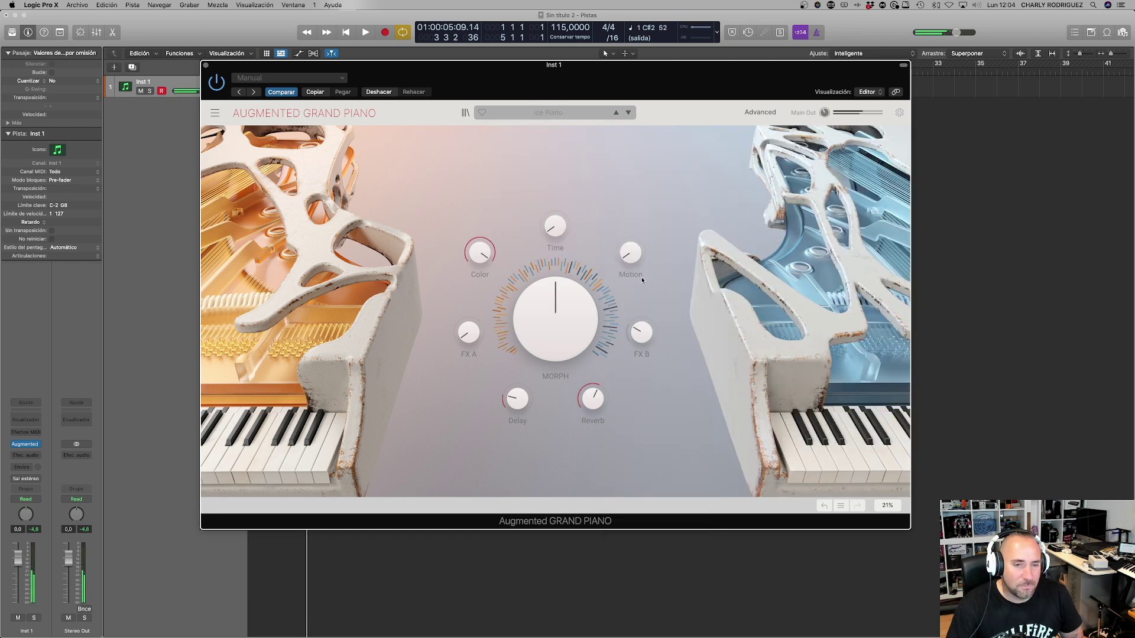
pyautogui.moveTo(615, 319); pyautogui.dragTo(613, 296)
pyautogui.moveTo(630, 252); pyautogui.dragTo(630, 233)
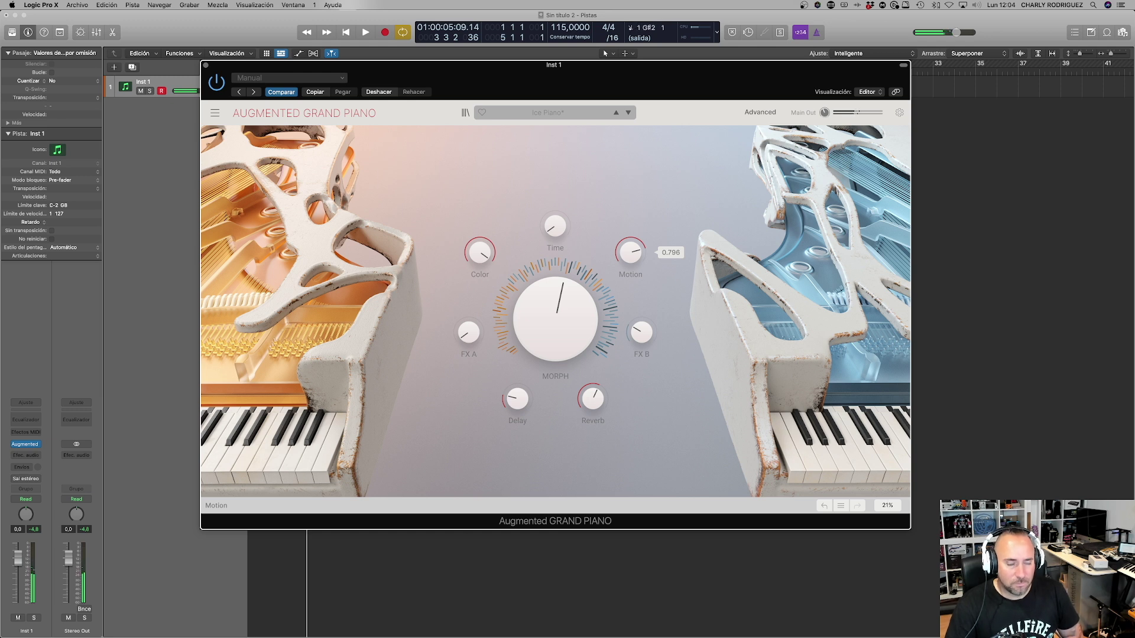
# Step: Load the Lucid Hammers preset from the Percussive category
pyautogui.click(549, 113)
pyautogui.moveTo(550, 199)
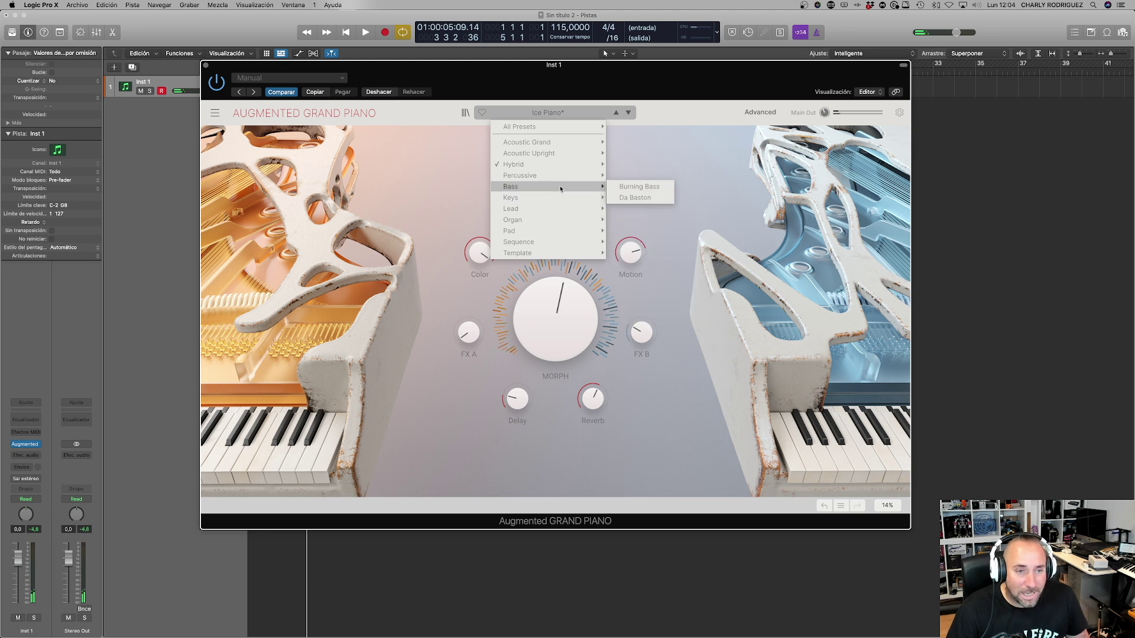
pyautogui.moveTo(605, 177)
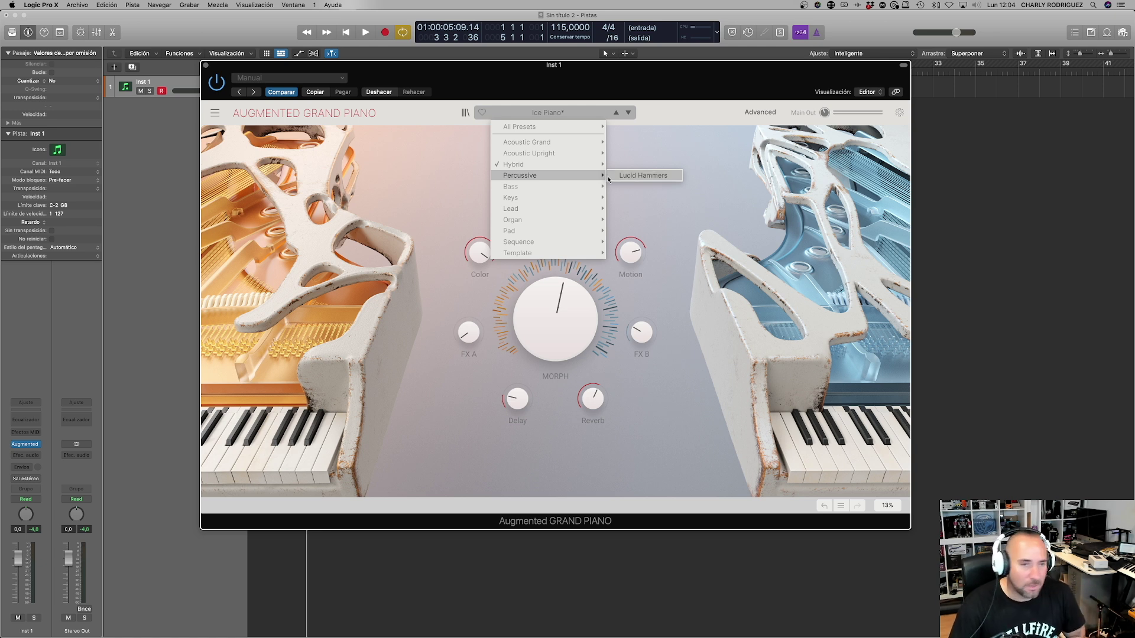
pyautogui.click(629, 176)
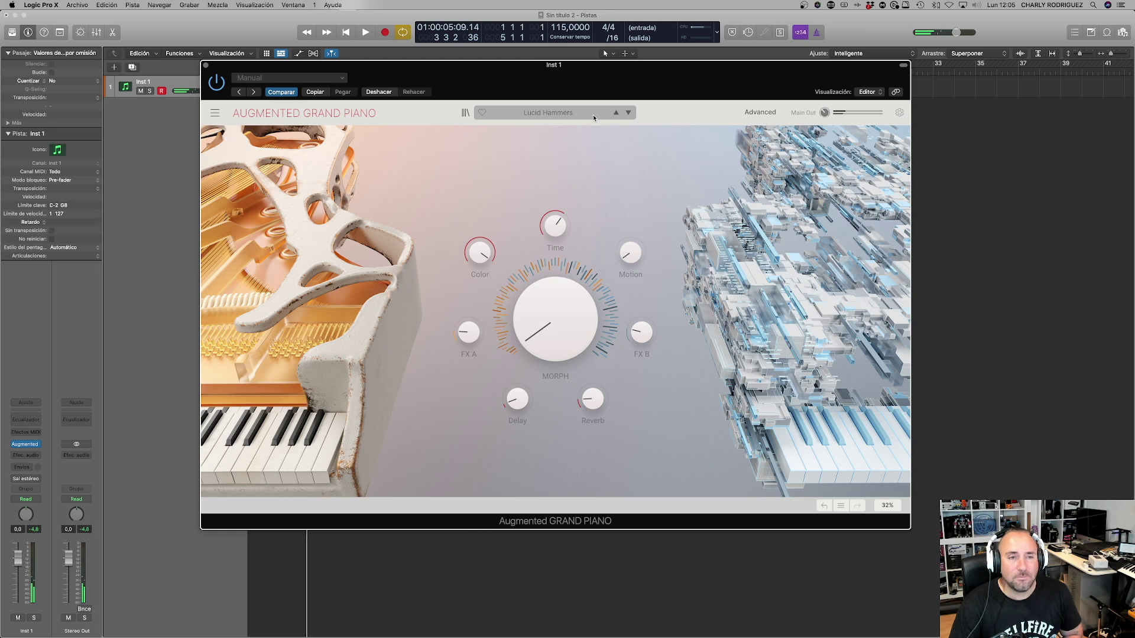
# Step: Load the Burning Bass preset from the Bass category and raise its Morph well past the midpoint
pyautogui.click(555, 112)
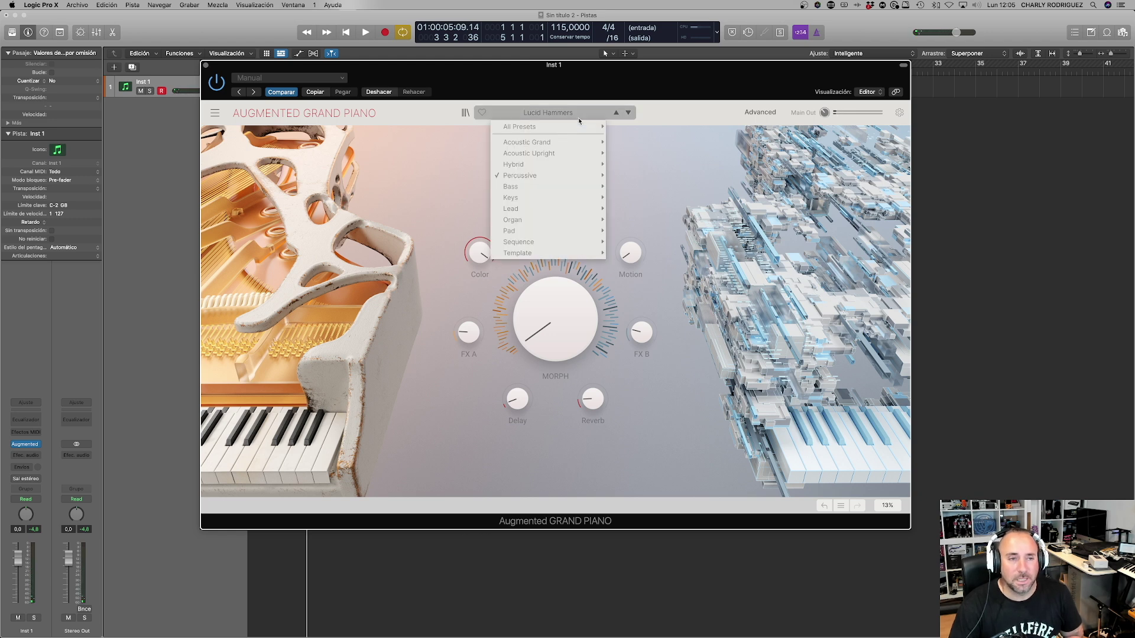
pyautogui.moveTo(575, 180)
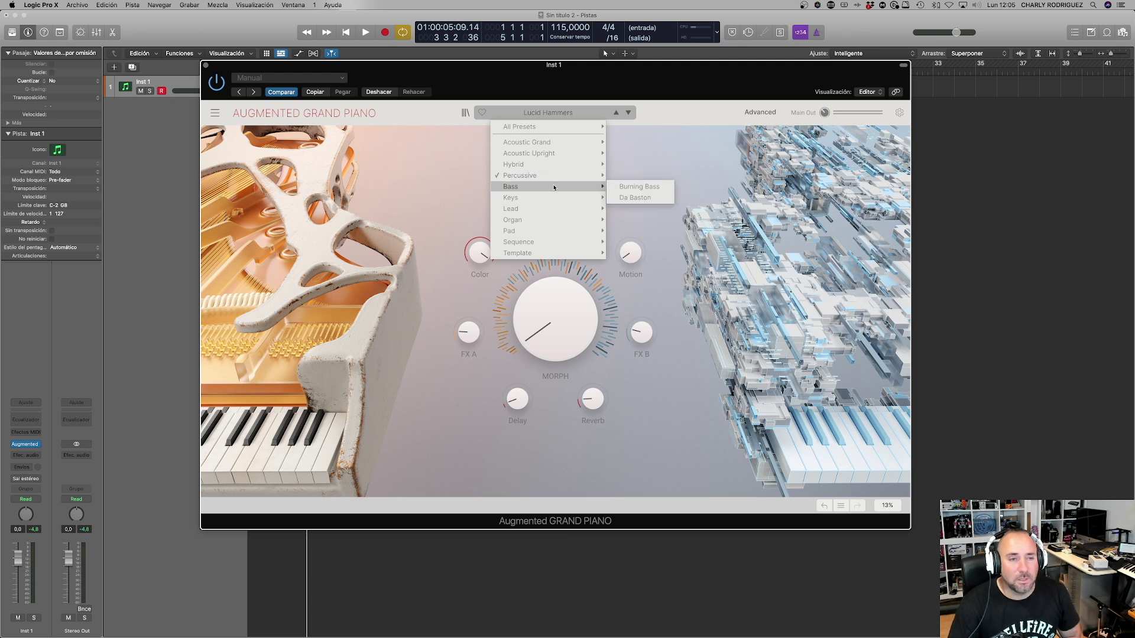
pyautogui.click(629, 186)
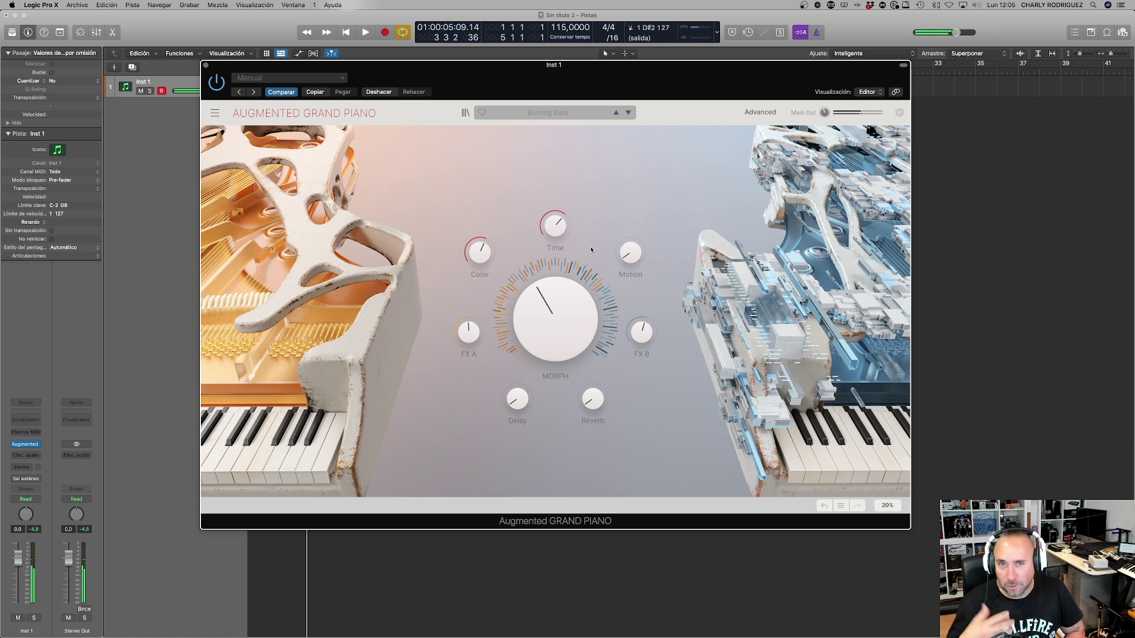
pyautogui.moveTo(555, 337); pyautogui.dragTo(554, 316)
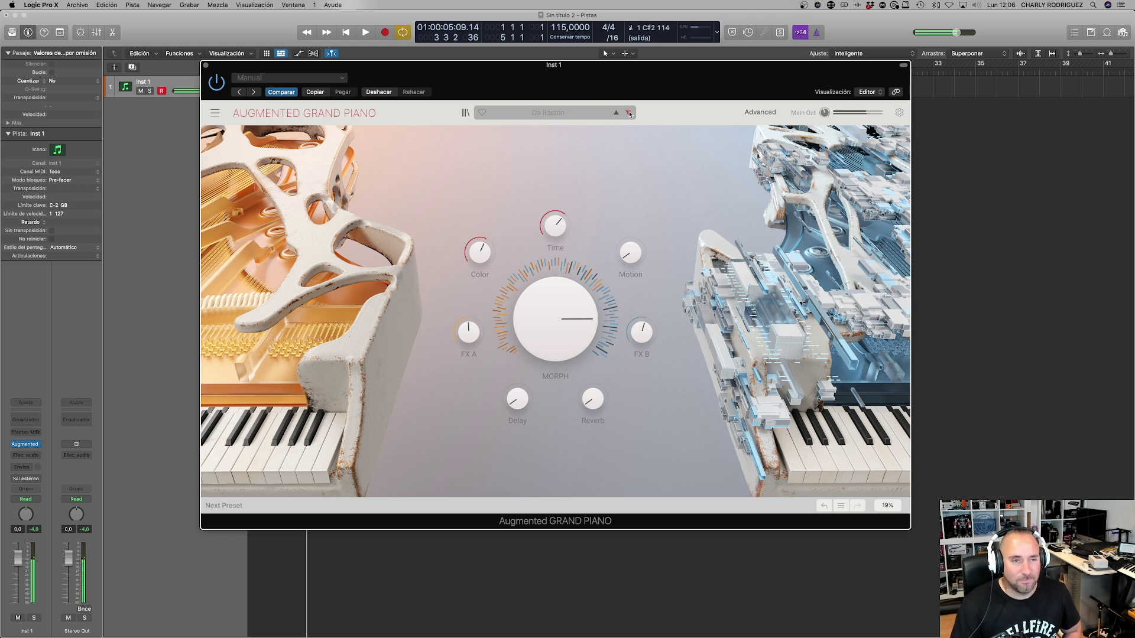
# Step: Advance to the Da Baston preset and lower the plugin's main output volume to -21.7 dB
pyautogui.click(629, 113)
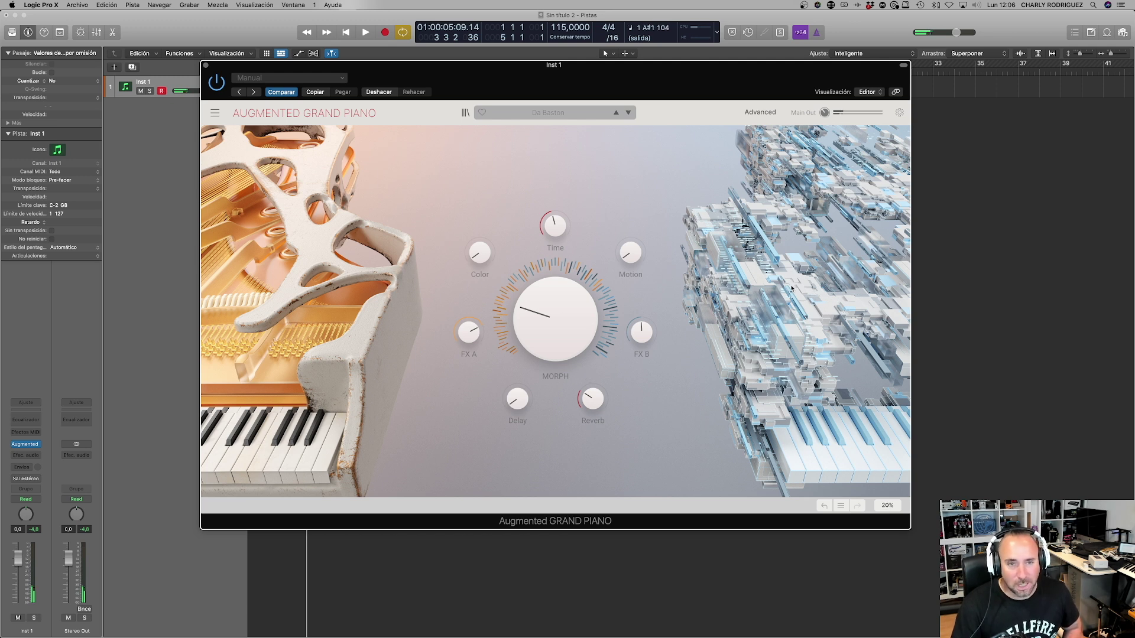
pyautogui.moveTo(851, 112); pyautogui.dragTo(850, 125)
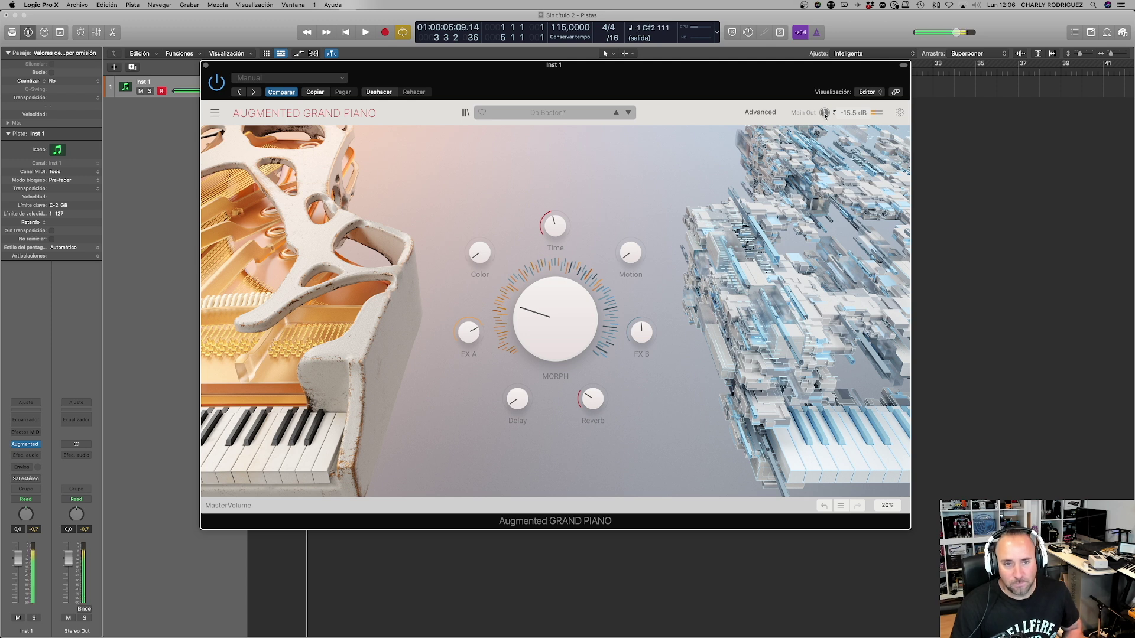
pyautogui.moveTo(851, 113); pyautogui.dragTo(850, 121)
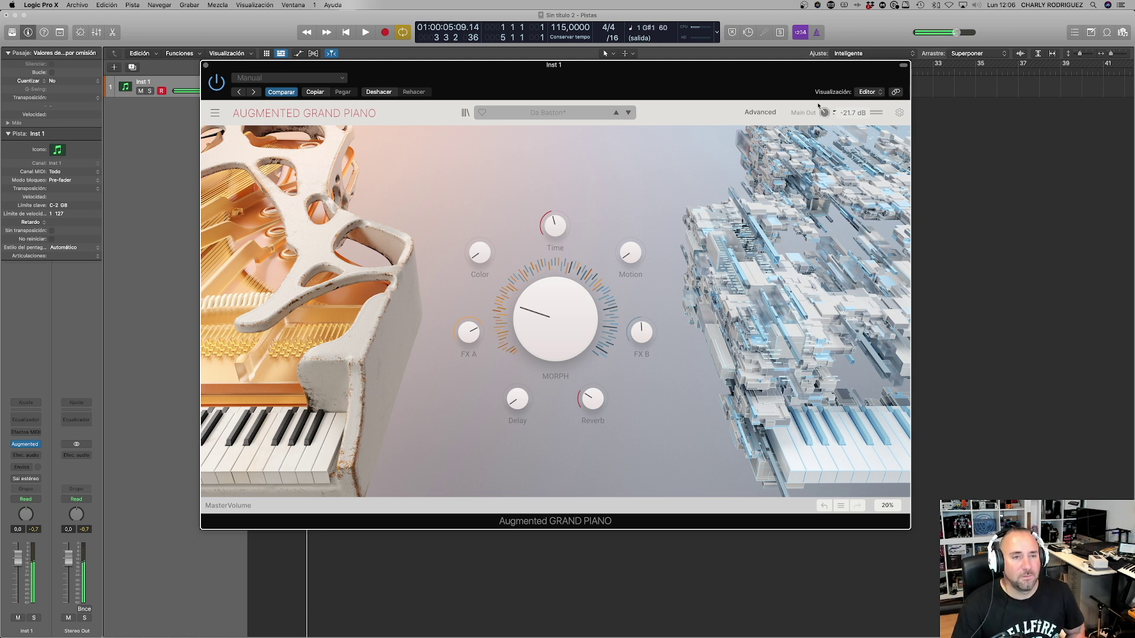
# Step: Load the A Heart's Desire preset from the Keys category
pyautogui.click(573, 112)
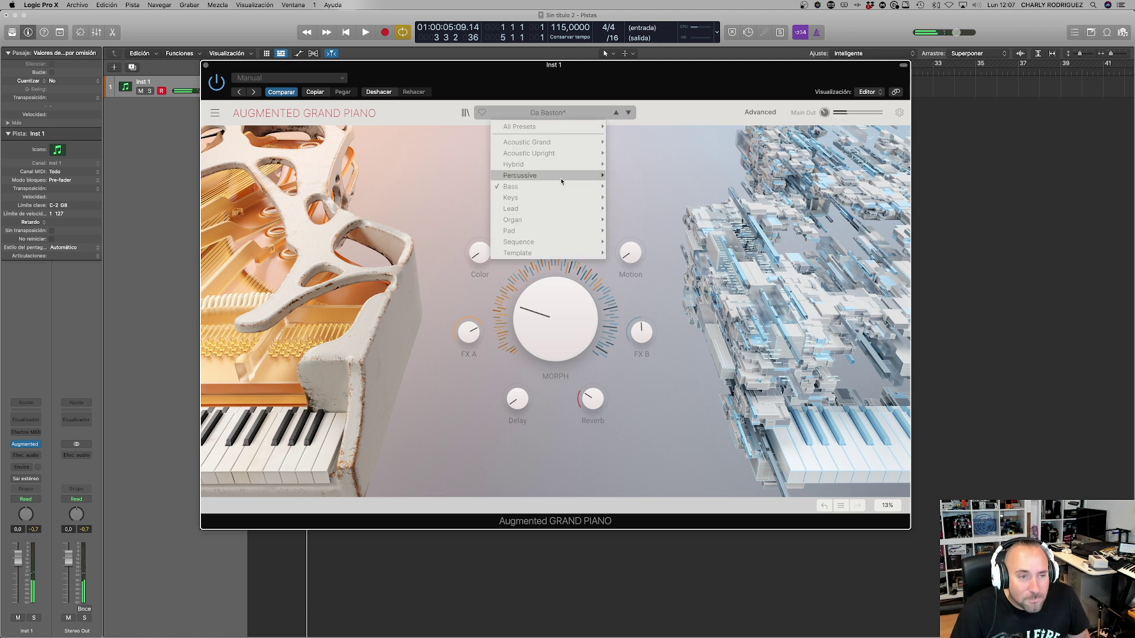
pyautogui.moveTo(597, 186)
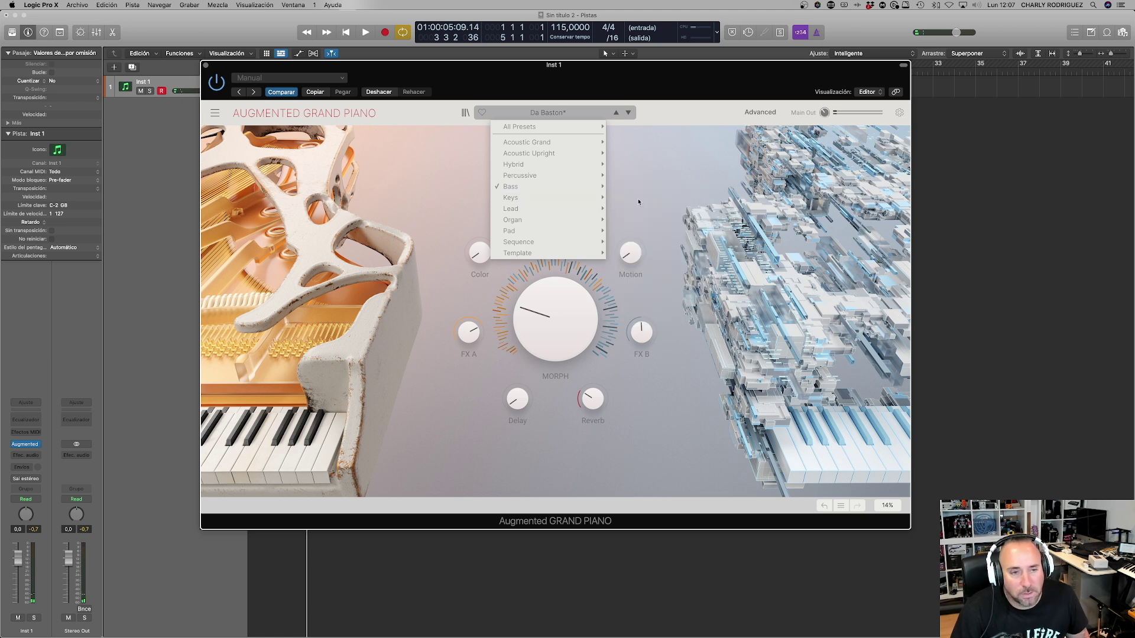
pyautogui.click(632, 199)
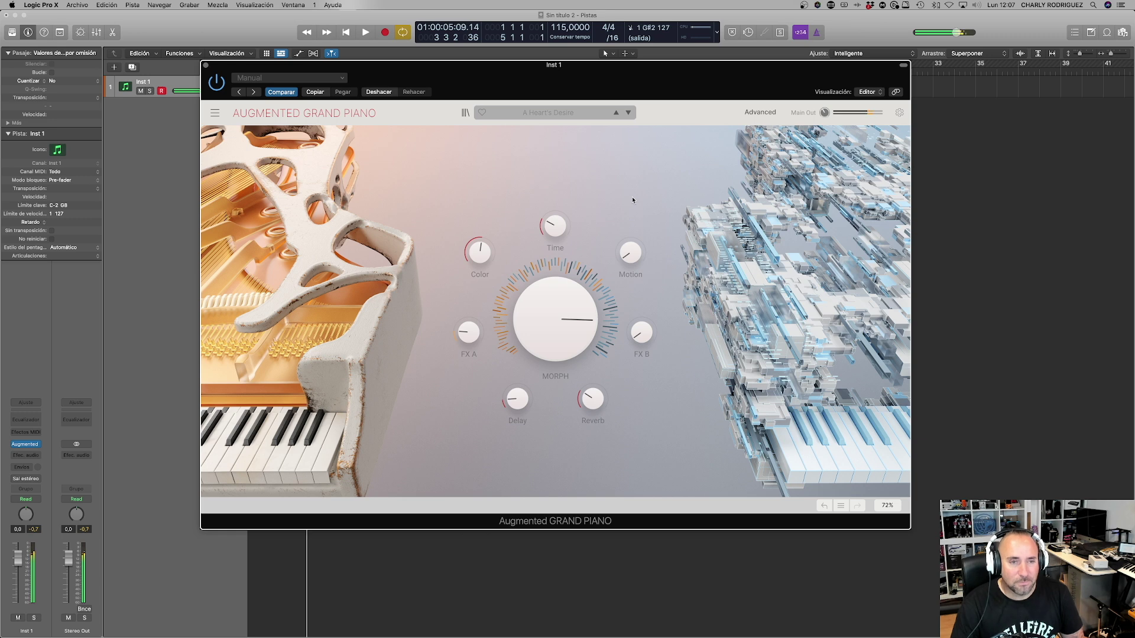
# Step: Advance to the Tape Piano preset and raise its Morph and Time macros well past their midpoints
pyautogui.click(629, 113)
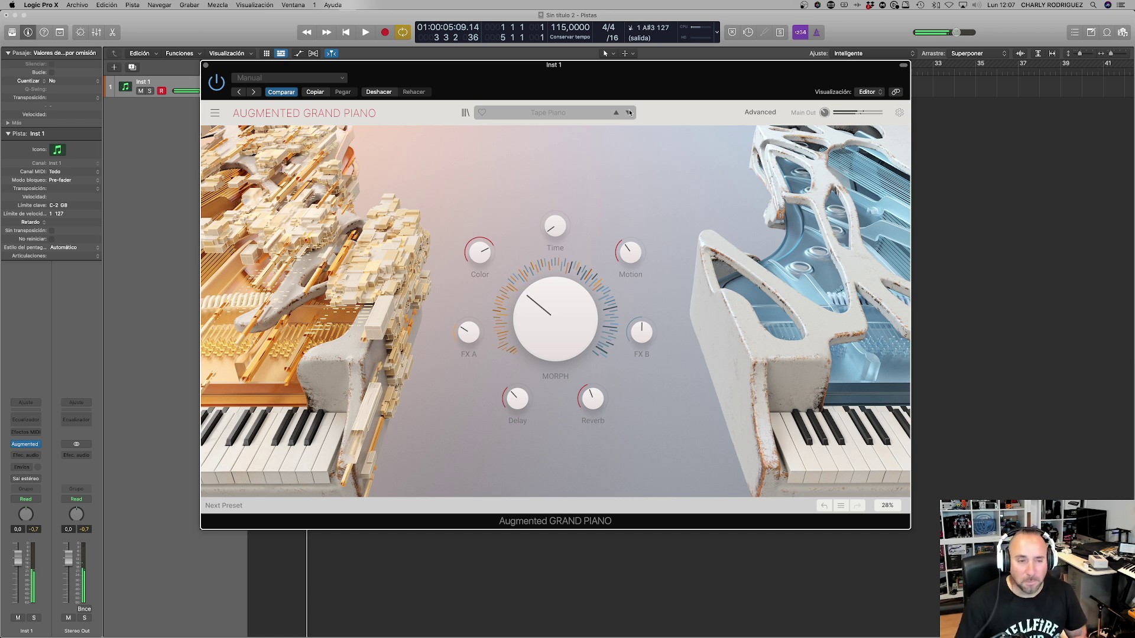
pyautogui.moveTo(556, 319); pyautogui.dragTo(556, 273)
pyautogui.moveTo(554, 226); pyautogui.dragTo(554, 204)
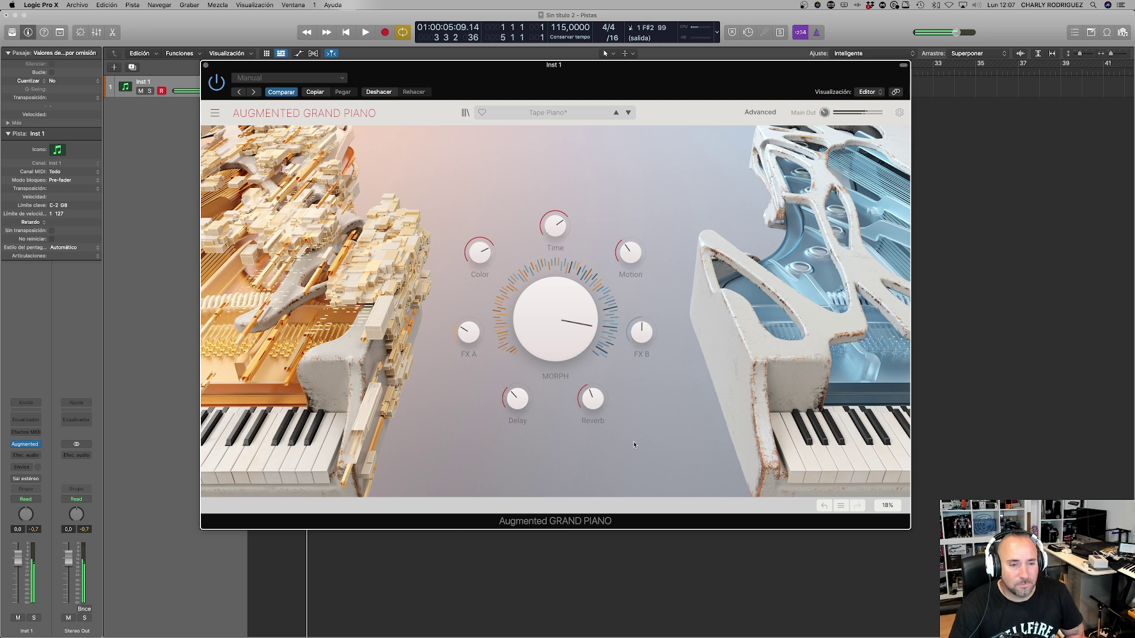
# Step: In the advanced view, raise Filter A's resonance and try its filter modes, ending on Notch
pyautogui.click(743, 112)
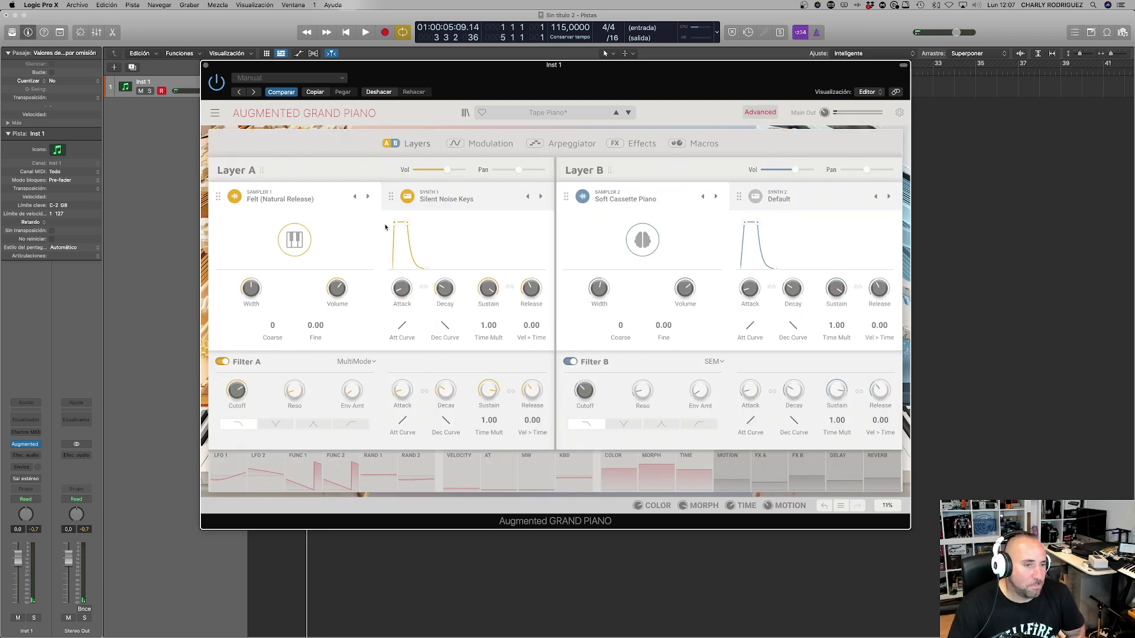
pyautogui.moveTo(294, 390)
pyautogui.mouseDown()
pyautogui.moveTo(294, 353)
pyautogui.moveTo(294, 396)
pyautogui.mouseUp()
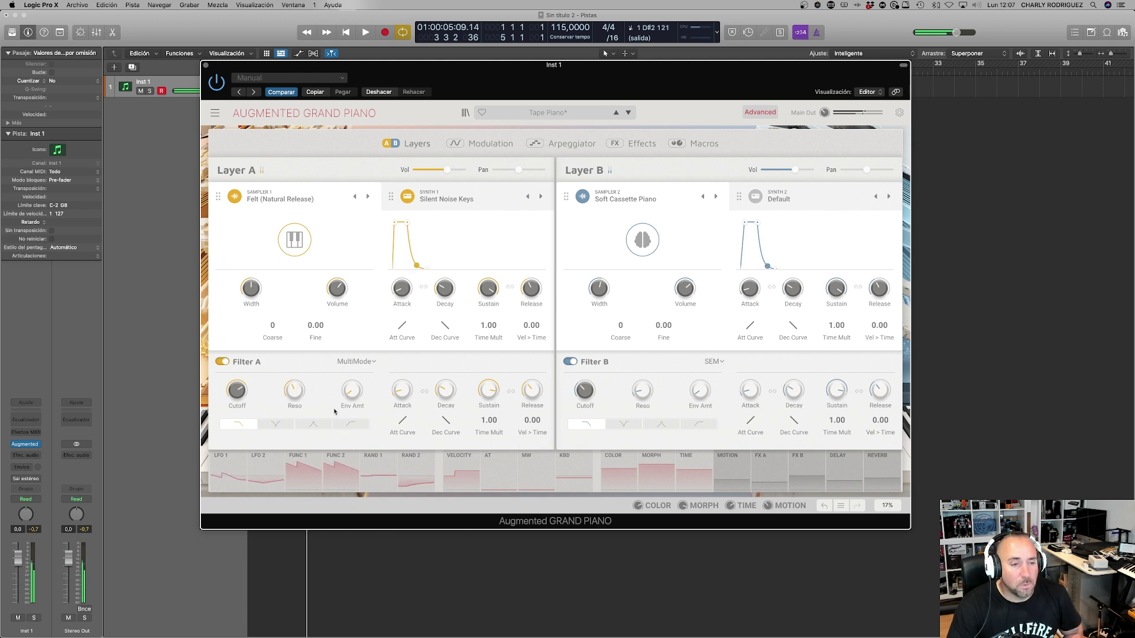
pyautogui.click(275, 424)
pyautogui.click(314, 424)
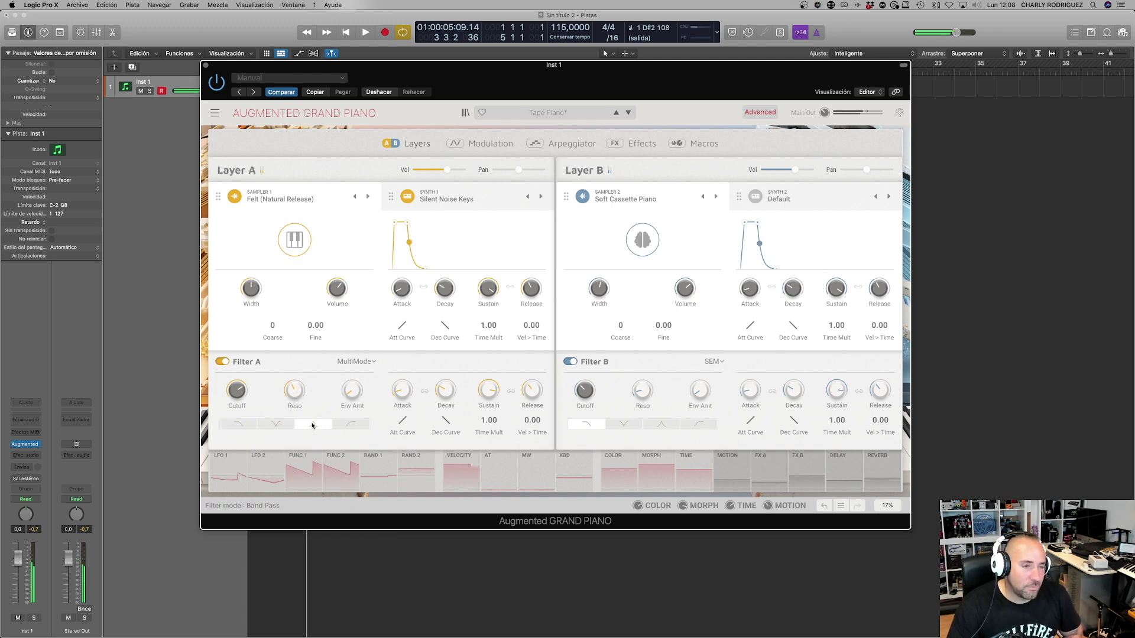
pyautogui.click(351, 424)
pyautogui.click(273, 425)
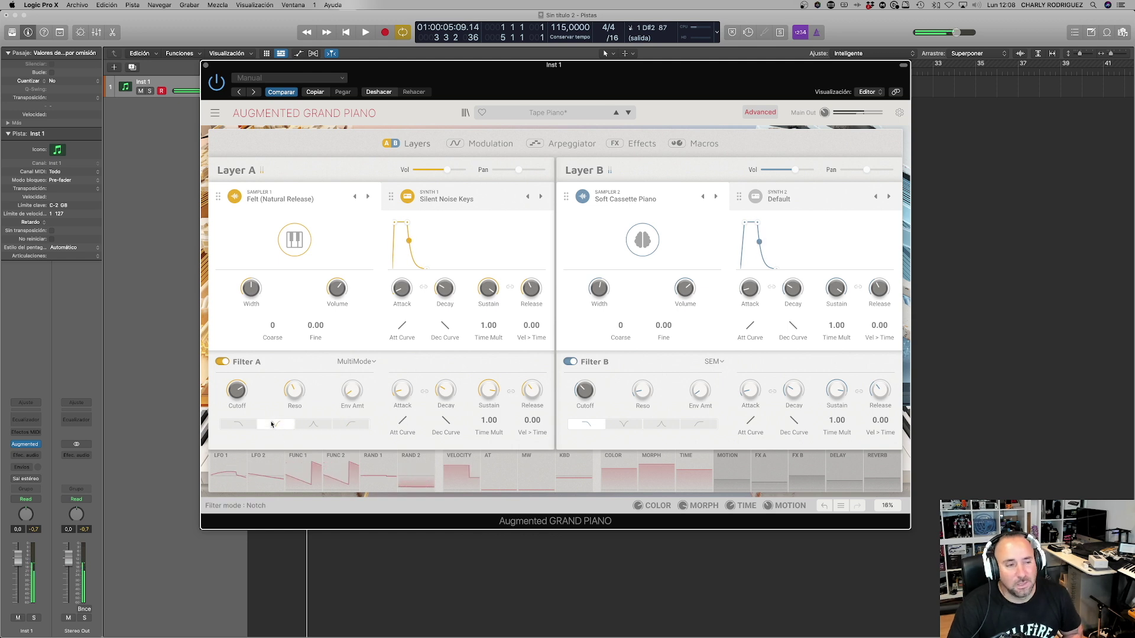
# Step: Change Layer A's Sampler 1 to Finger Pluck and Synth 1 to its next sound, and return to the macro view
pyautogui.click(367, 197)
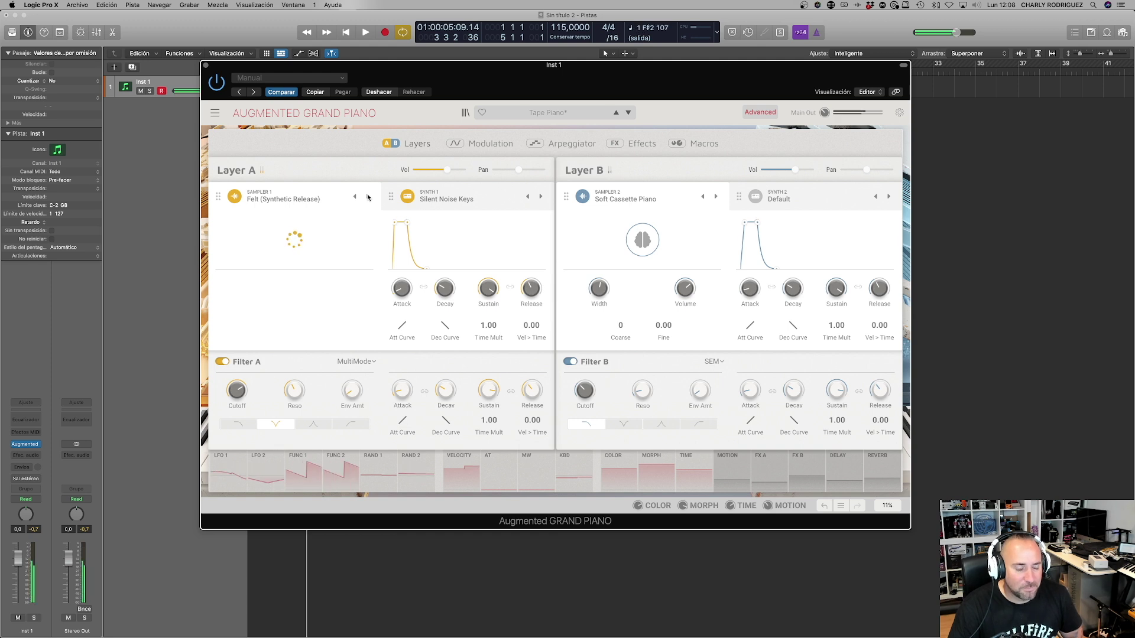
pyautogui.click(367, 197)
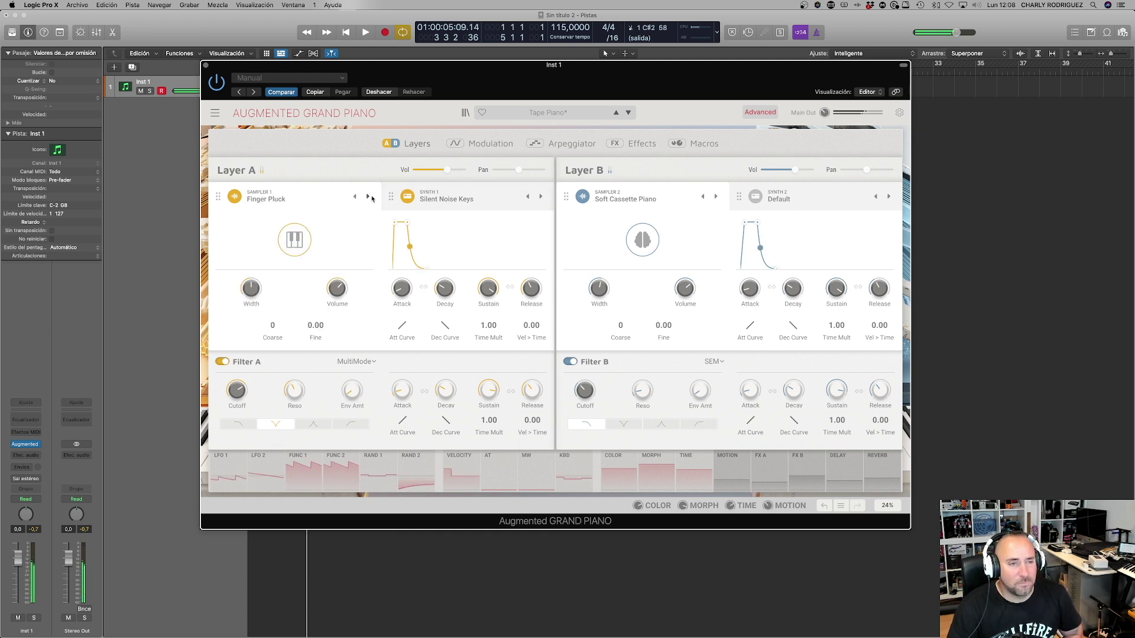
pyautogui.click(540, 197)
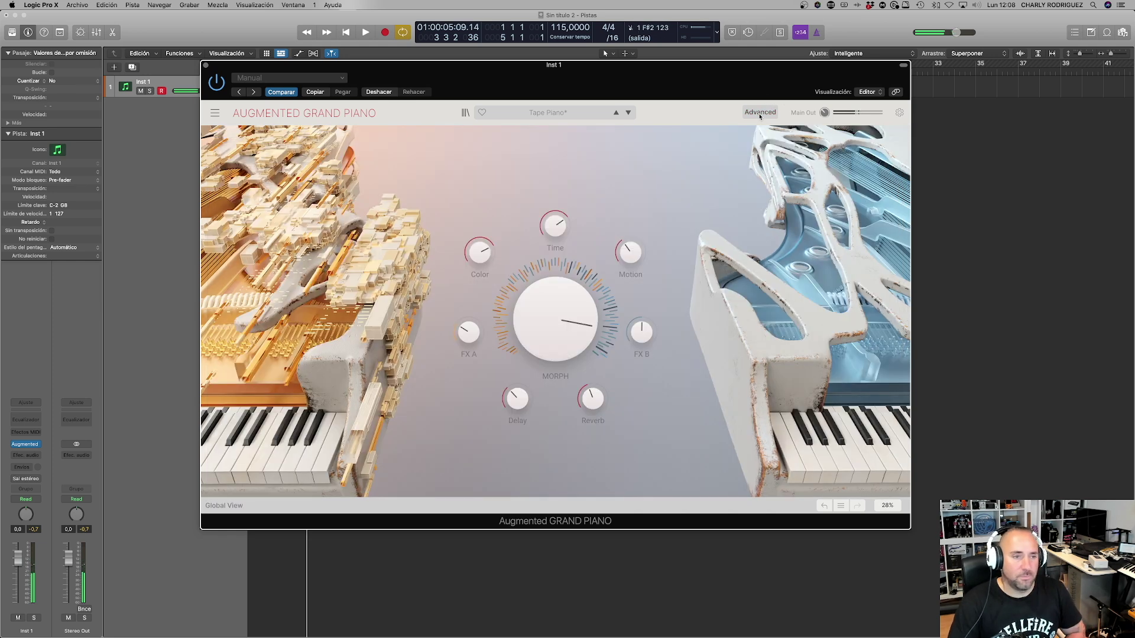
pyautogui.click(761, 112)
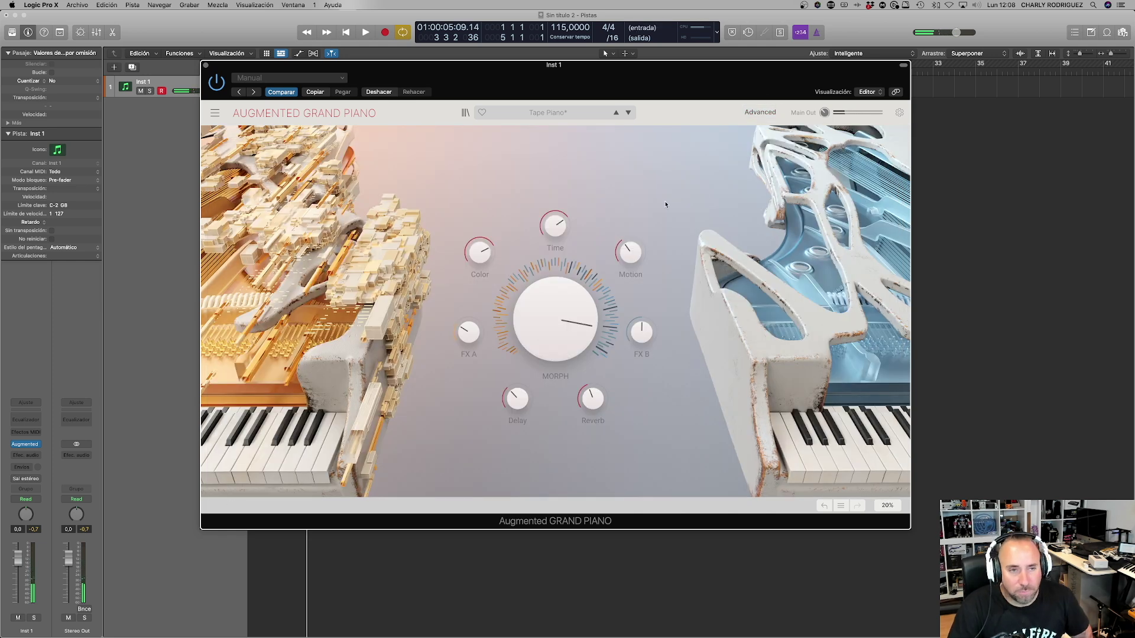
# Step: Load the Dynamic Energy preset from the Lead category and raise its Morph to 0.880
pyautogui.click(548, 112)
pyautogui.moveTo(552, 220)
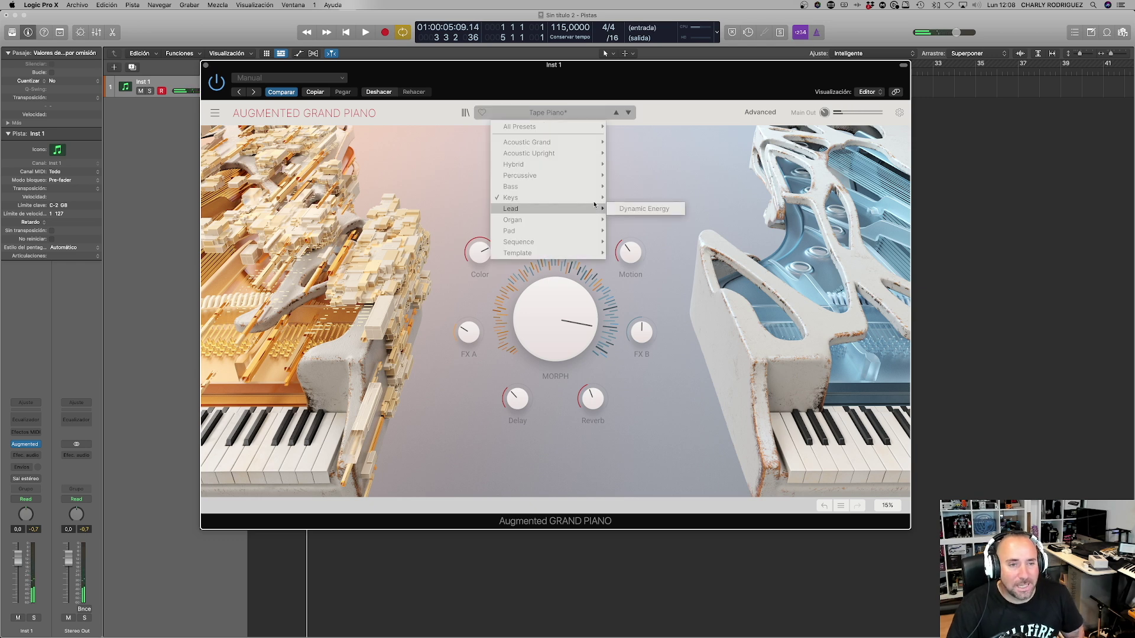
pyautogui.click(651, 206)
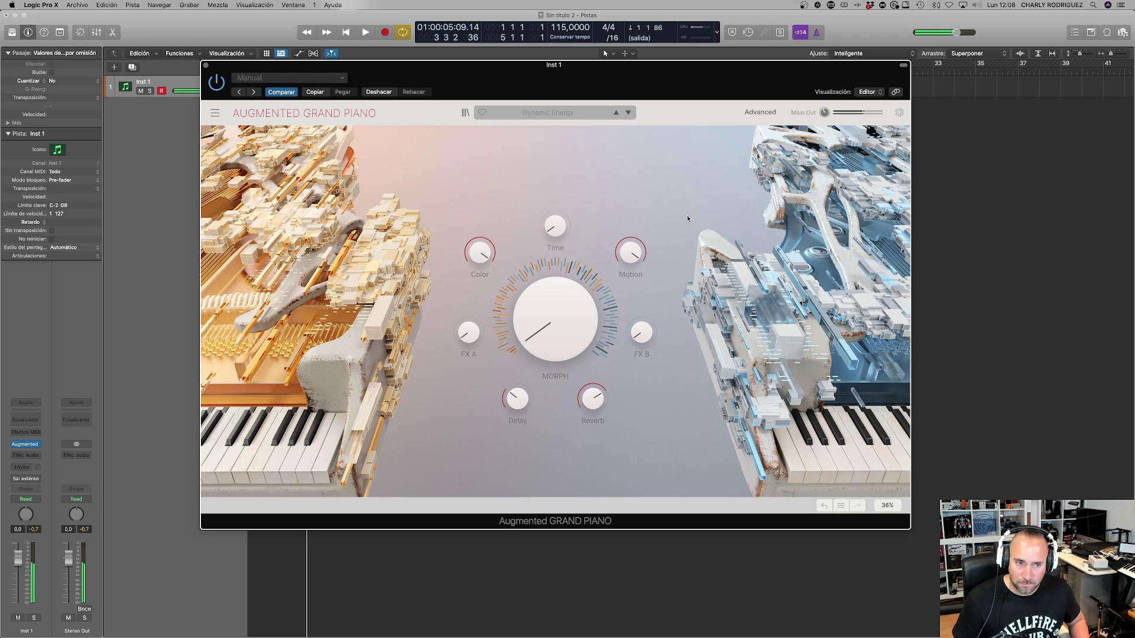
pyautogui.moveTo(555, 320); pyautogui.dragTo(555, 253)
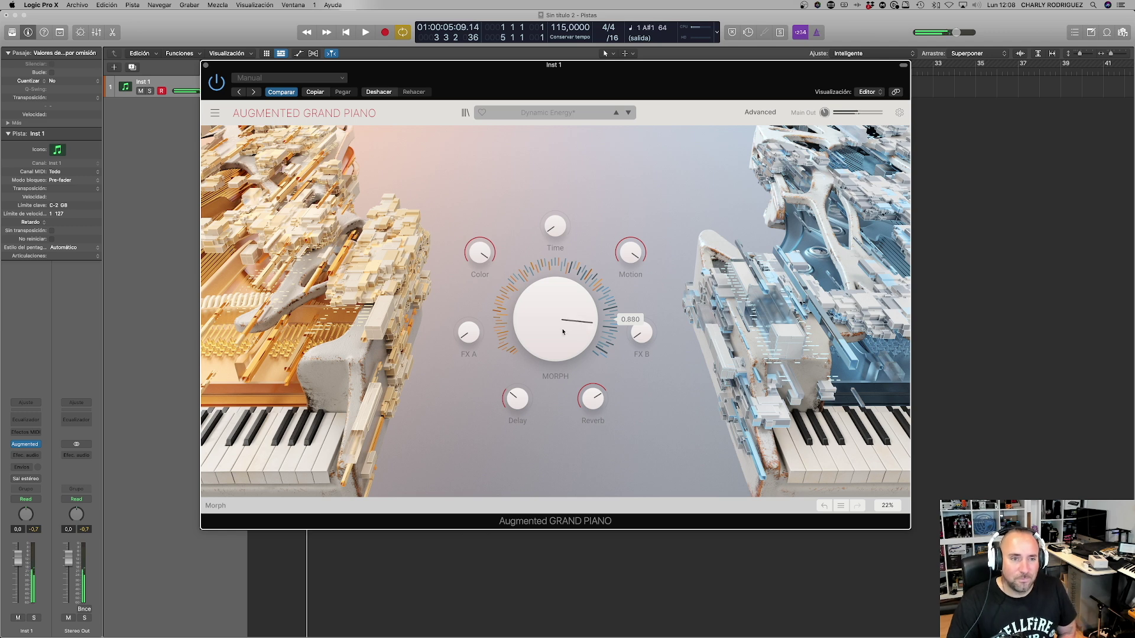
# Step: Check the Dynamic Energy layers in the advanced view, return to the macro view, and load Dark Organica from the Organ category
pyautogui.click(763, 114)
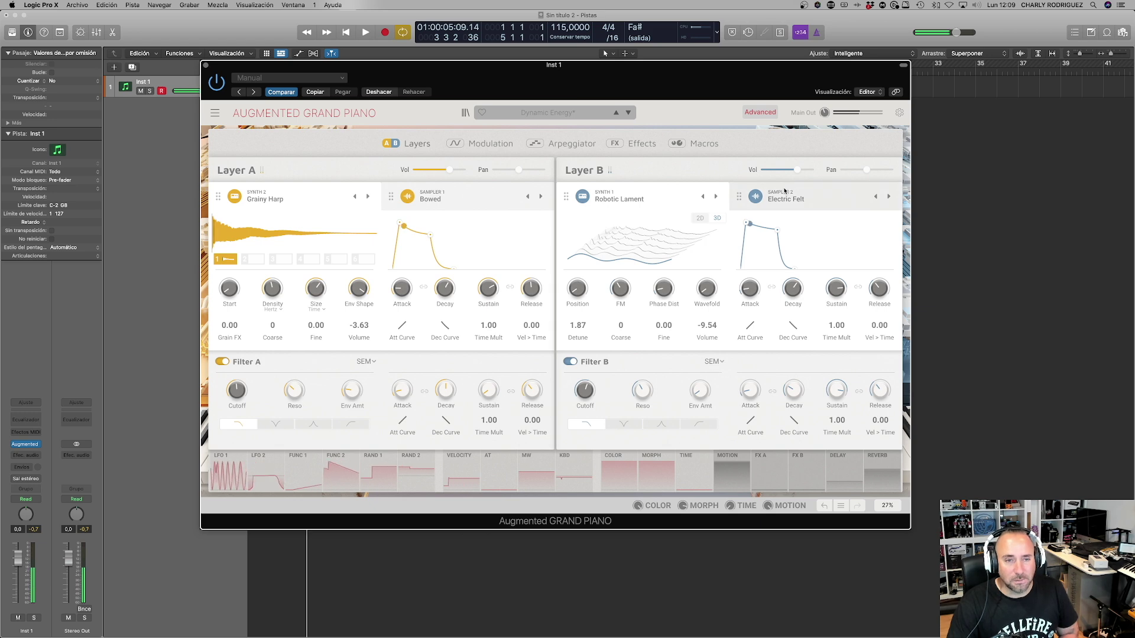
pyautogui.click(758, 113)
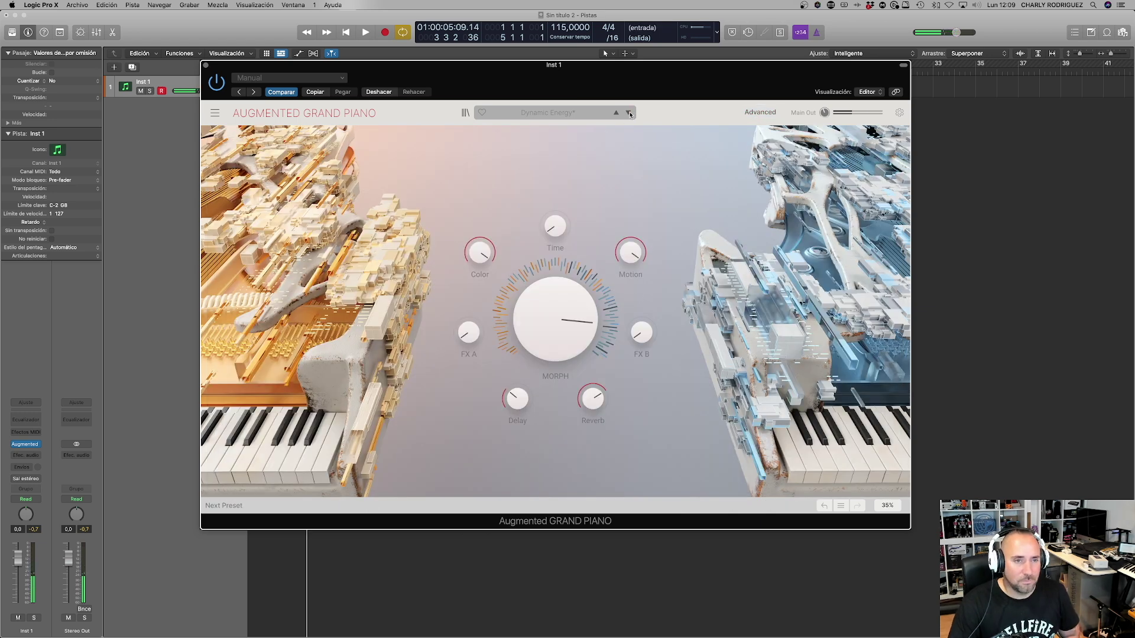
pyautogui.click(566, 113)
pyautogui.moveTo(582, 219)
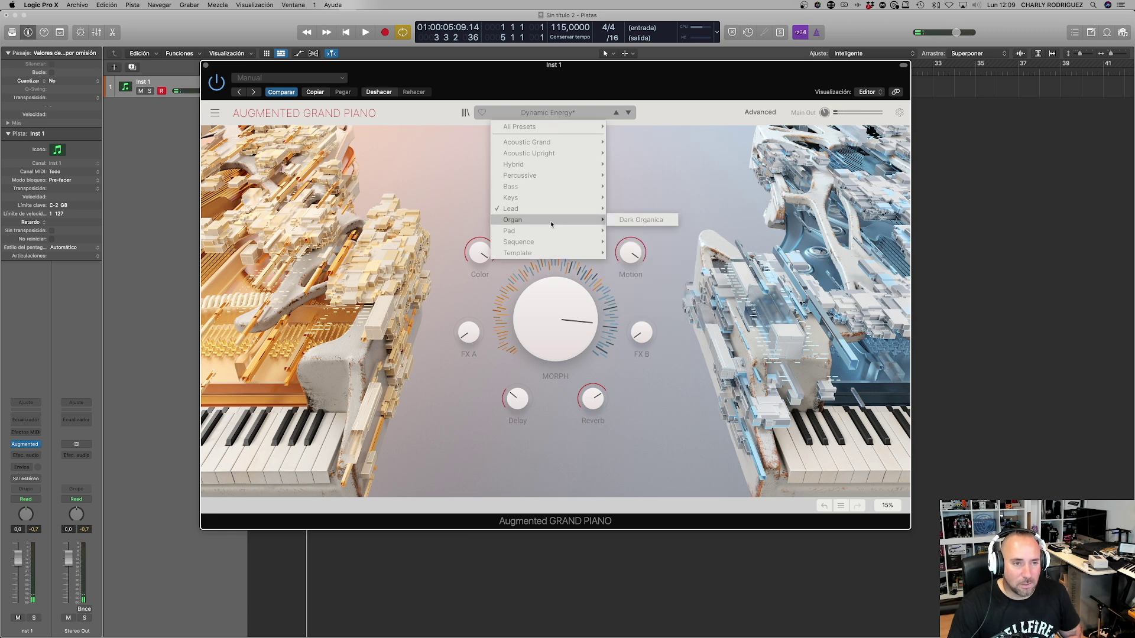
pyautogui.click(631, 221)
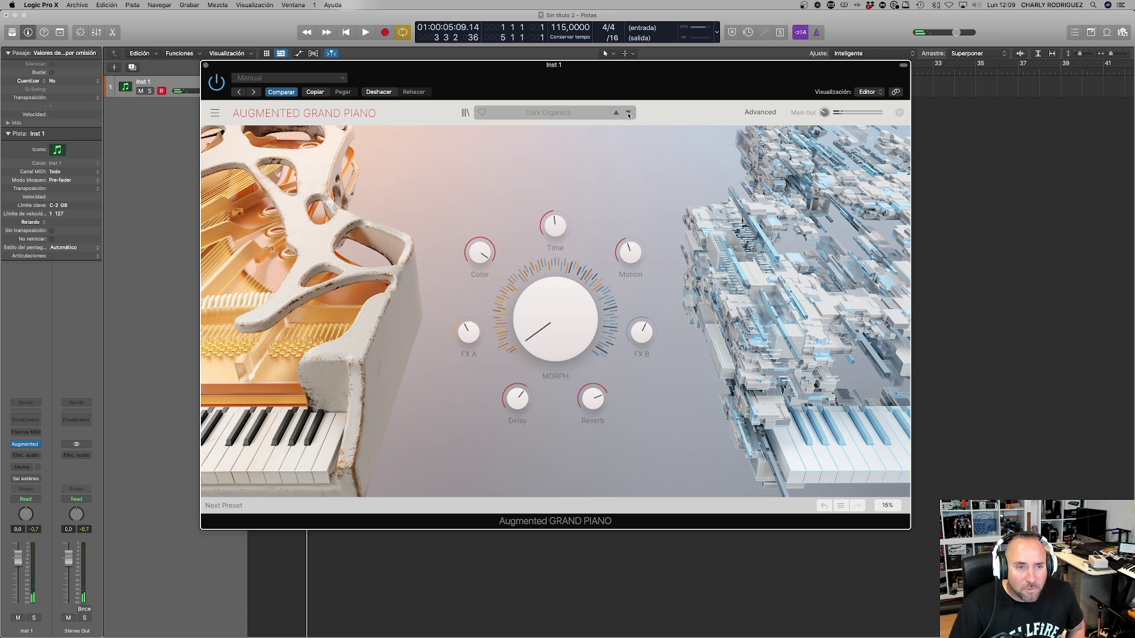
# Step: Load Bowed Phantasies from the Pad category and raise its Morph to 0.856 and Motion to 0.928
pyautogui.click(555, 113)
pyautogui.moveTo(555, 233)
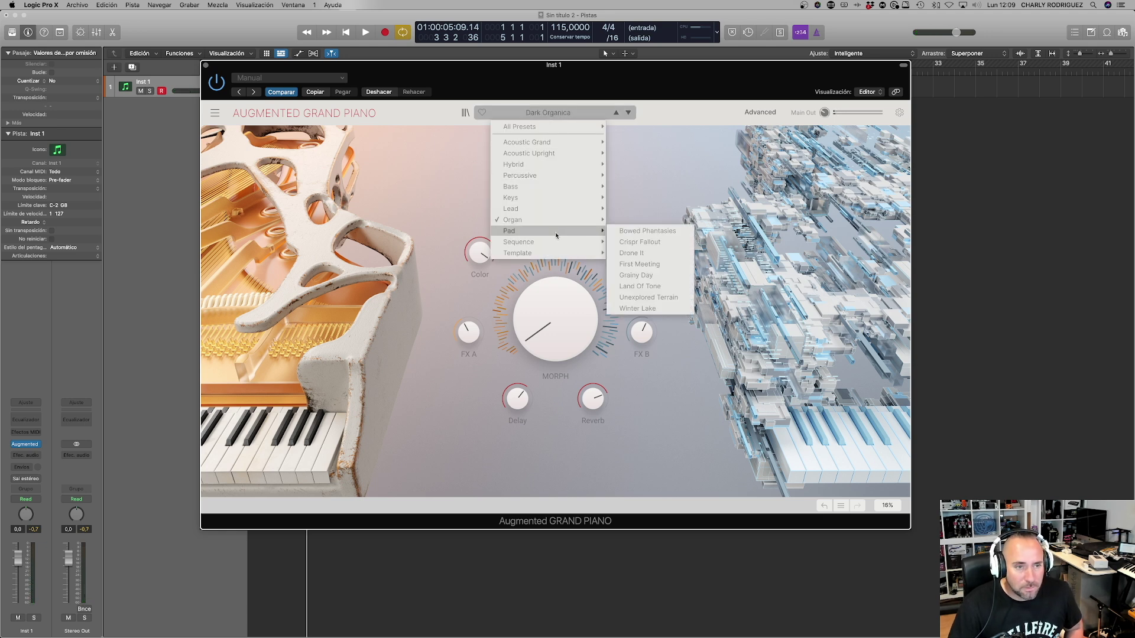
pyautogui.click(647, 231)
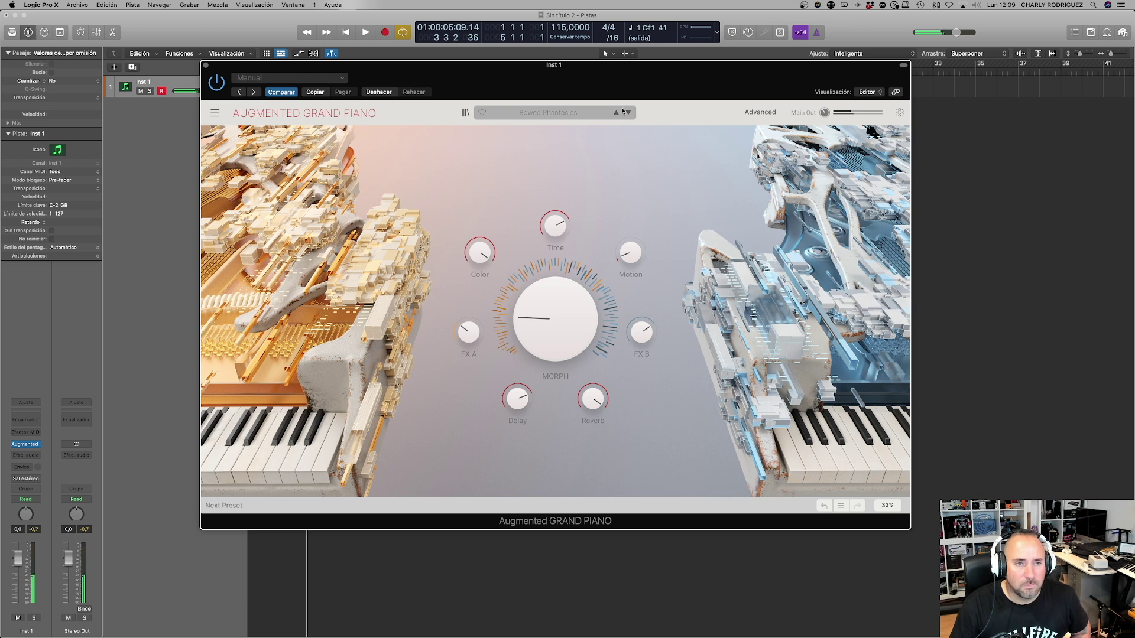
pyautogui.moveTo(583, 272); pyautogui.dragTo(577, 299)
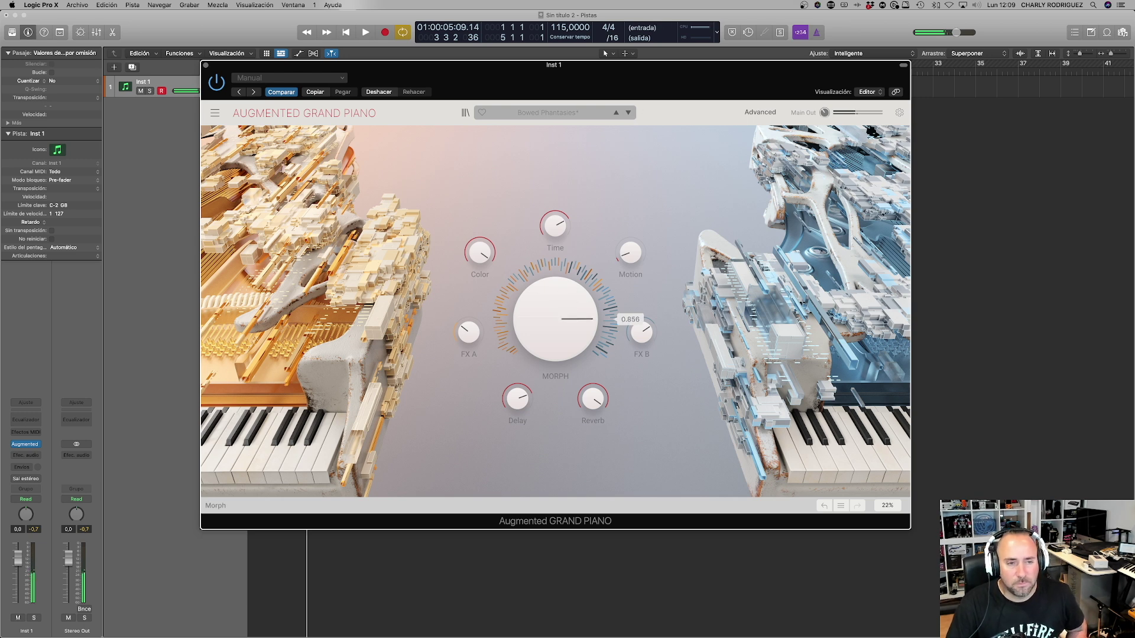
pyautogui.moveTo(630, 252); pyautogui.dragTo(630, 225)
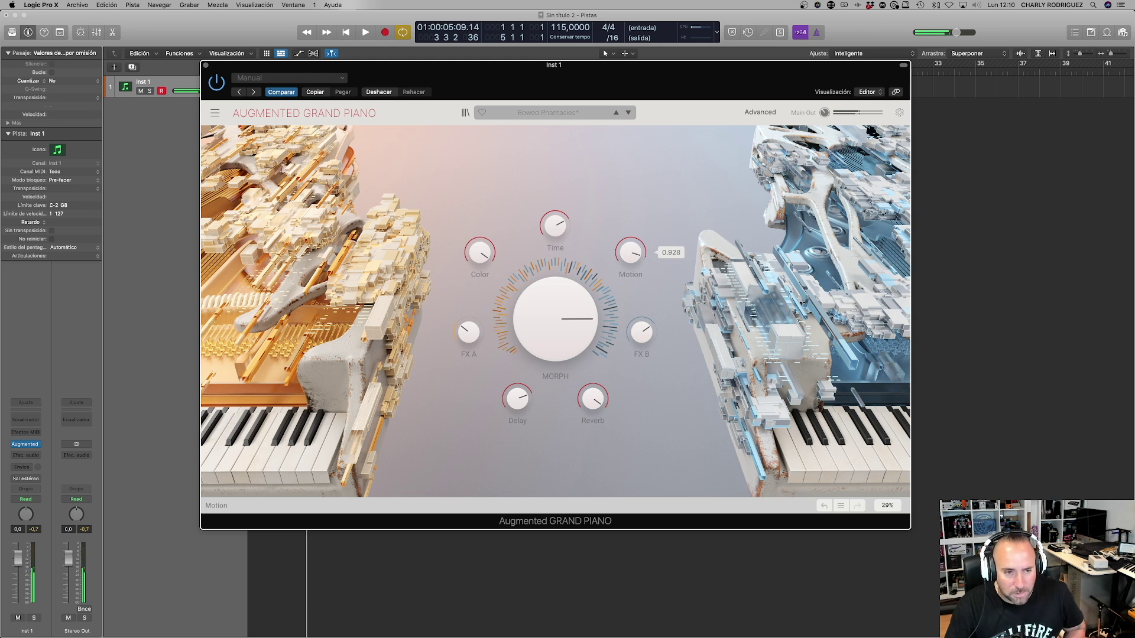
# Step: Raise the Time macro to near maximum, lower Color to 0.372, and bring Morph down to 0.440
pyautogui.moveTo(554, 225)
pyautogui.mouseDown()
pyautogui.moveTo(554, 235)
pyautogui.moveTo(554, 218)
pyautogui.mouseUp()
pyautogui.moveTo(479, 250); pyautogui.dragTo(480, 241)
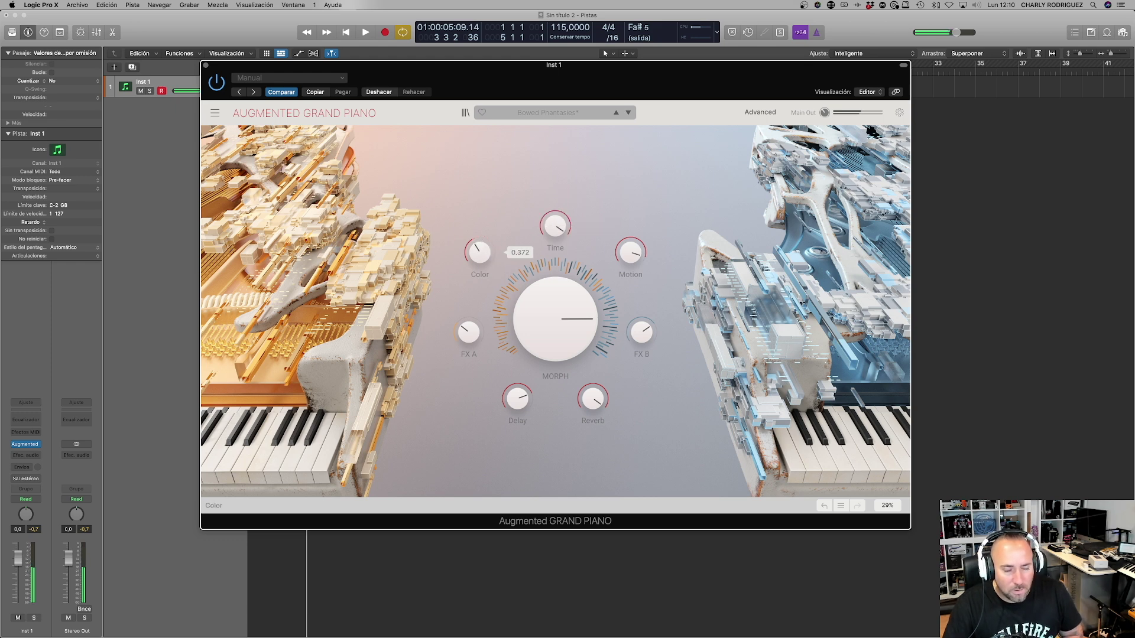
pyautogui.moveTo(555, 319); pyautogui.dragTo(555, 338)
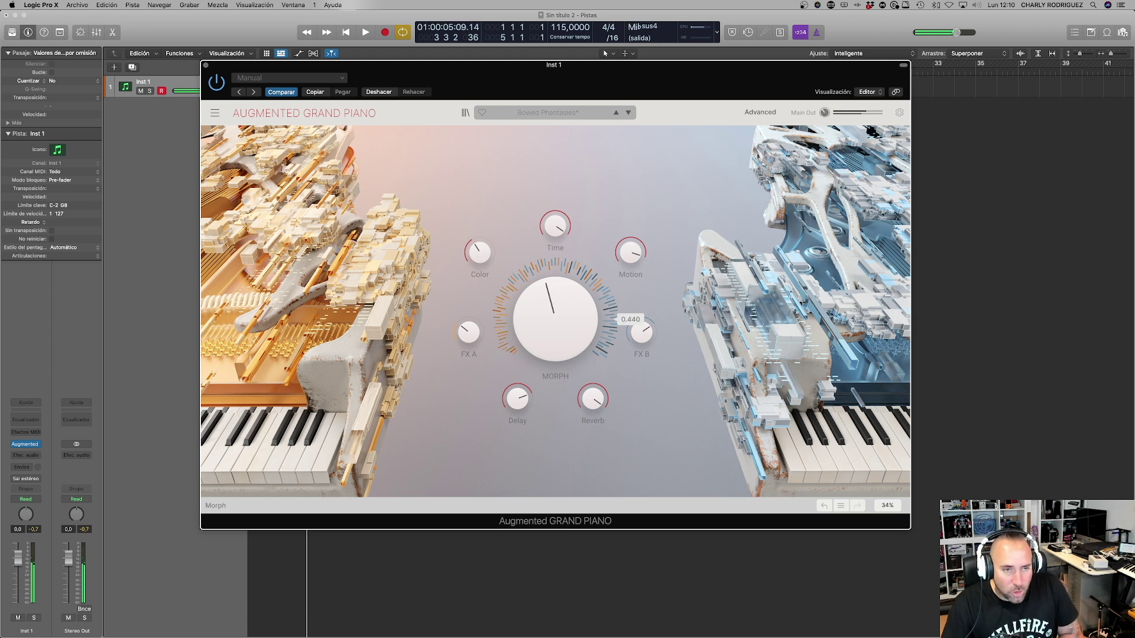
# Step: Advance to the Crispr Fallout preset, mark it as a favourite, and raise its Morph to 0.776
pyautogui.click(627, 113)
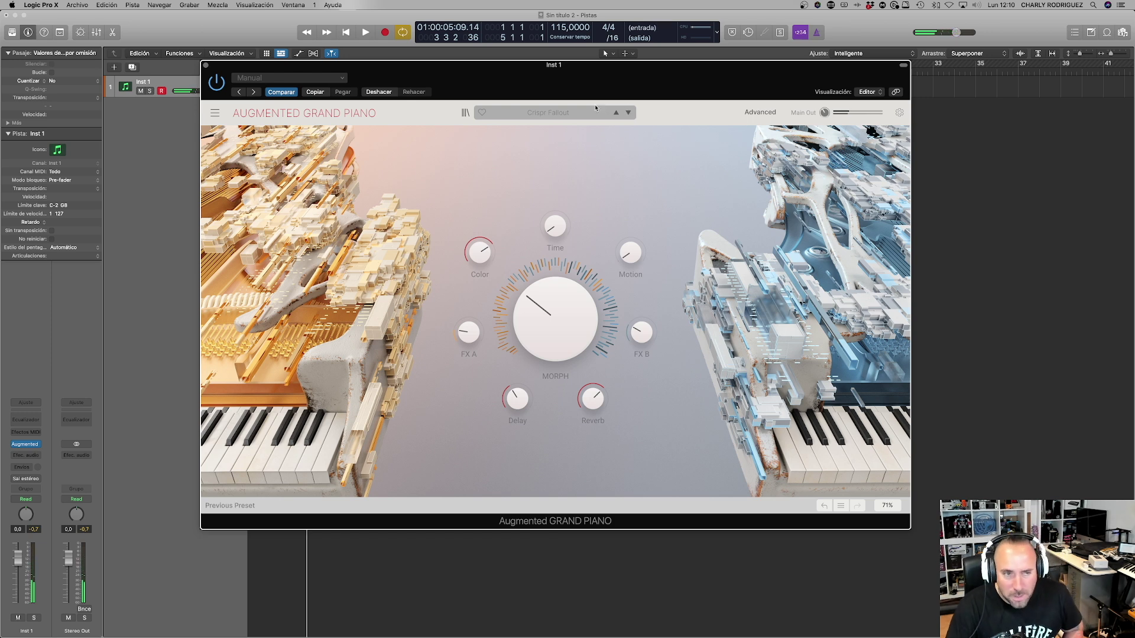
pyautogui.click(483, 113)
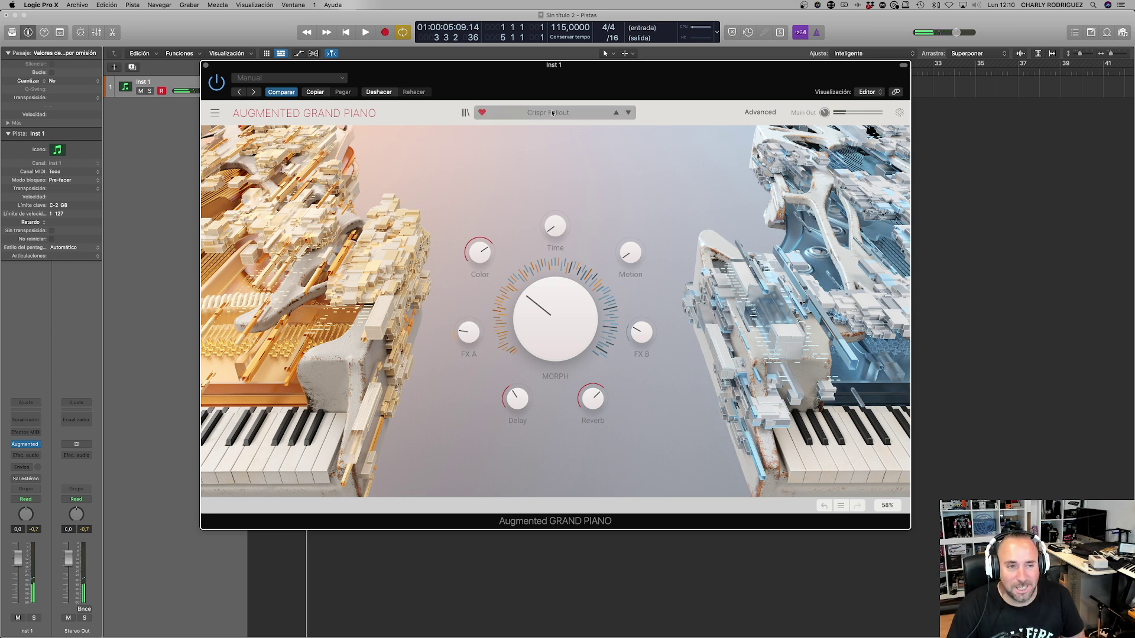
pyautogui.moveTo(555, 319); pyautogui.dragTo(537, 316)
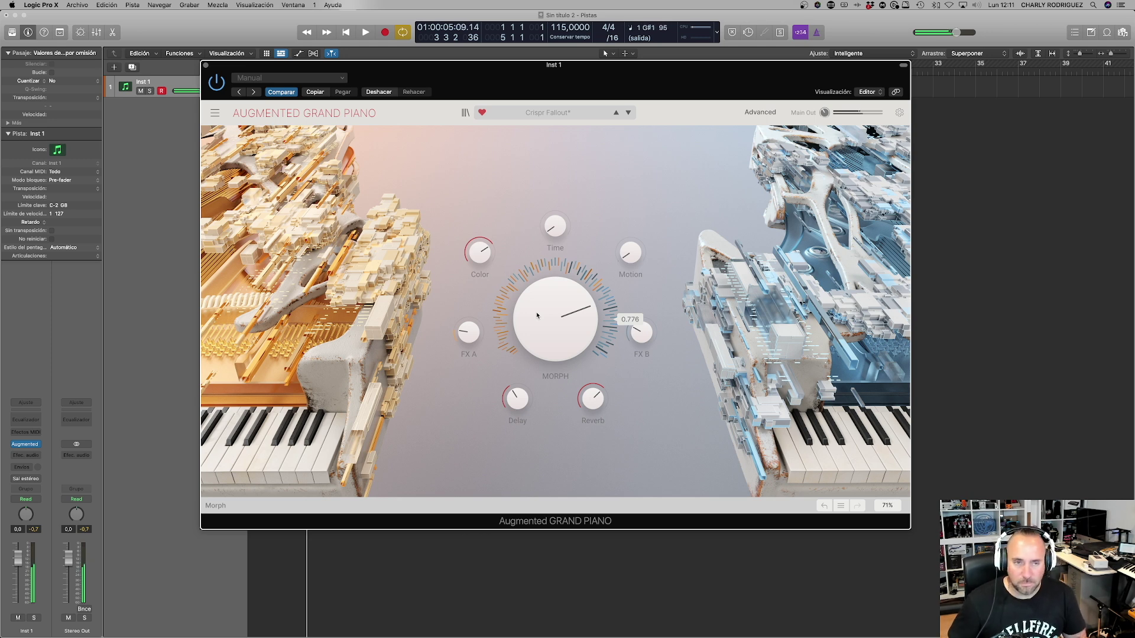
# Step: Check the CPU load in Logic's performance meter, close the meter, and advance to the First Meeting preset
pyautogui.doubleClick(703, 30)
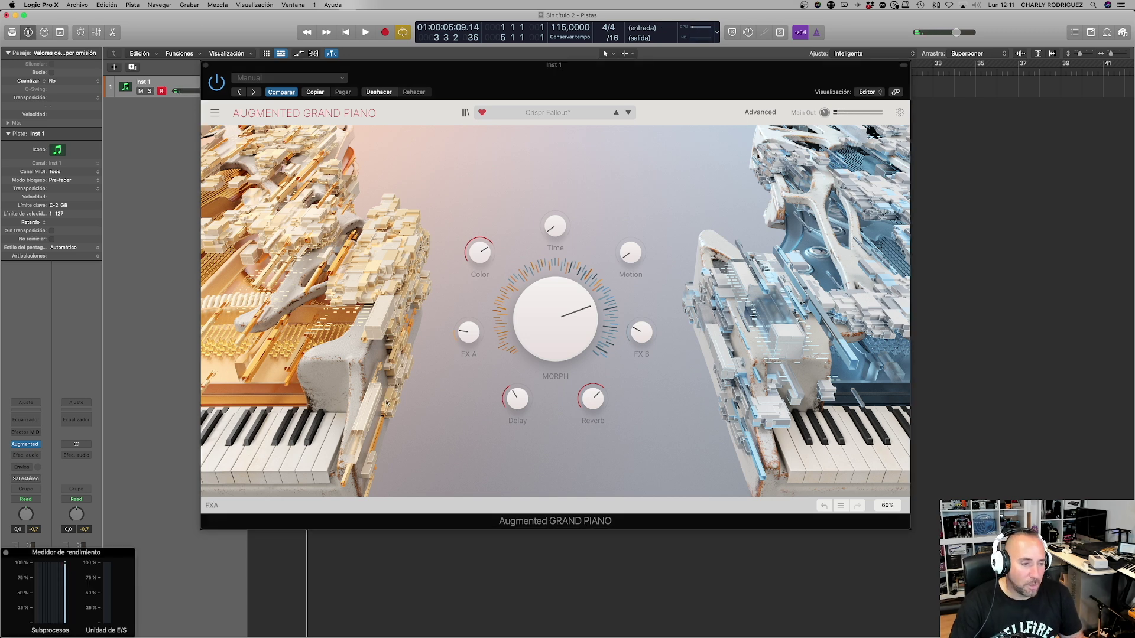
pyautogui.click(5, 553)
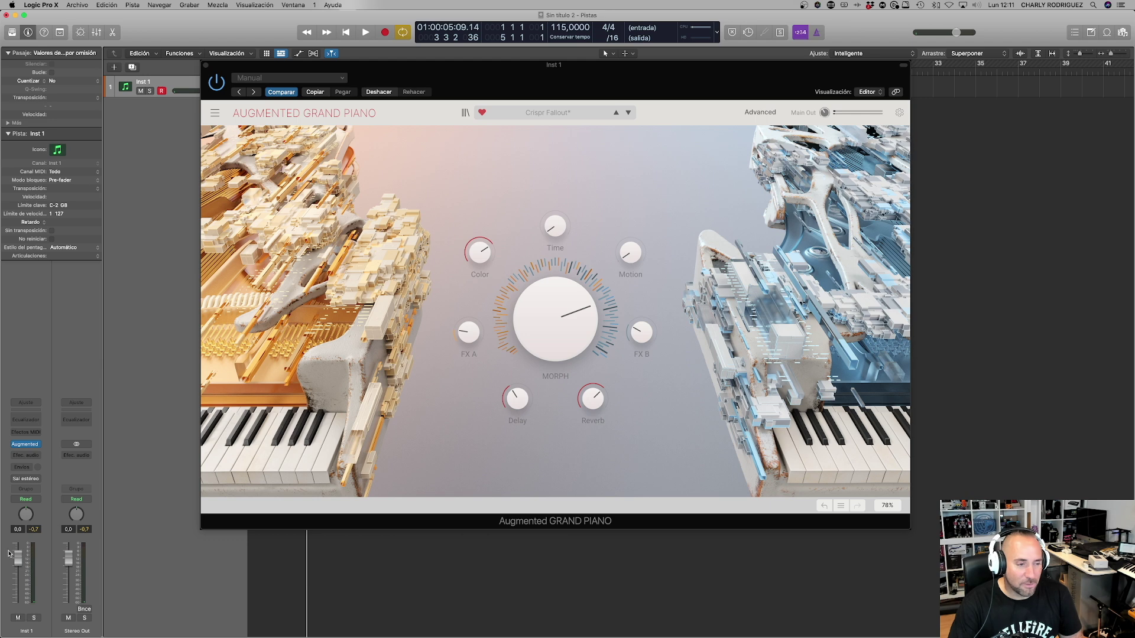
pyautogui.click(629, 113)
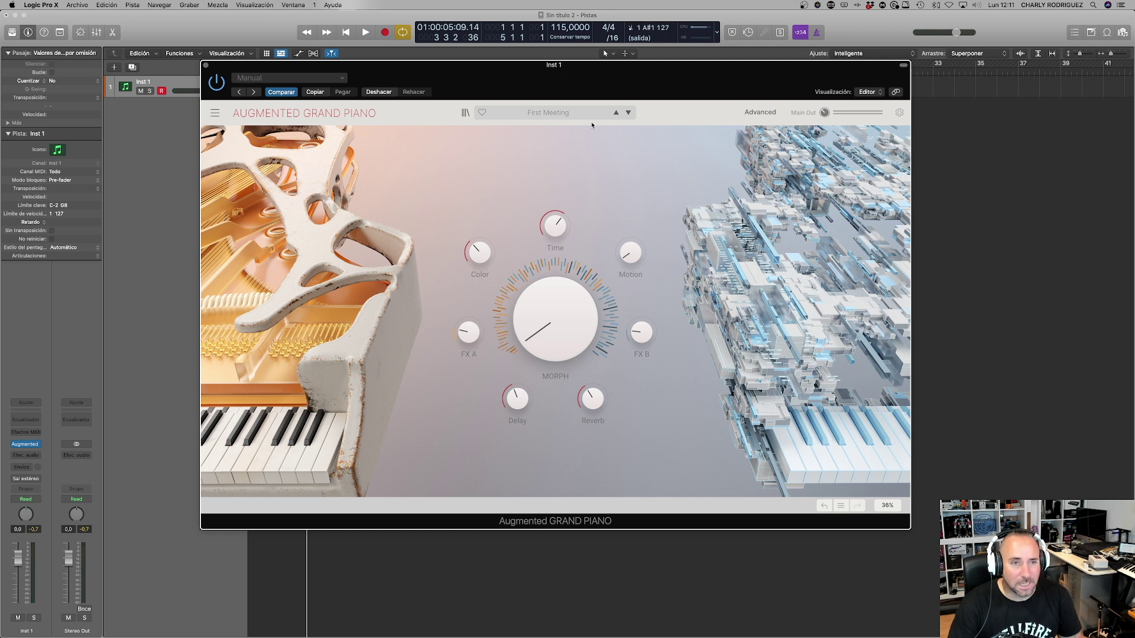
pyautogui.click(557, 113)
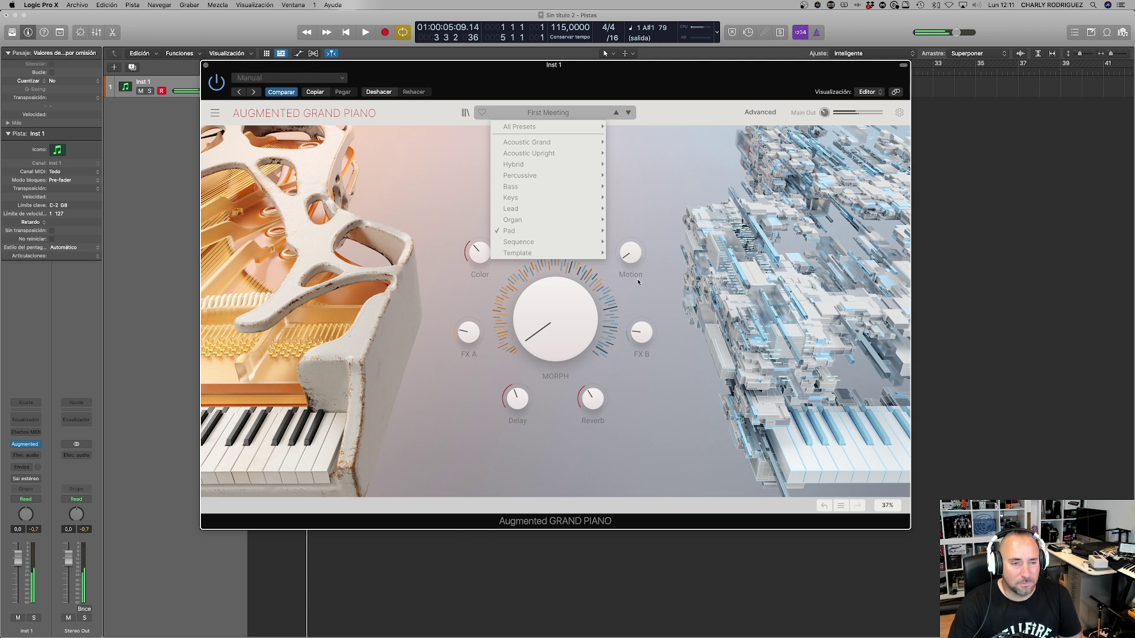
pyautogui.click(666, 215)
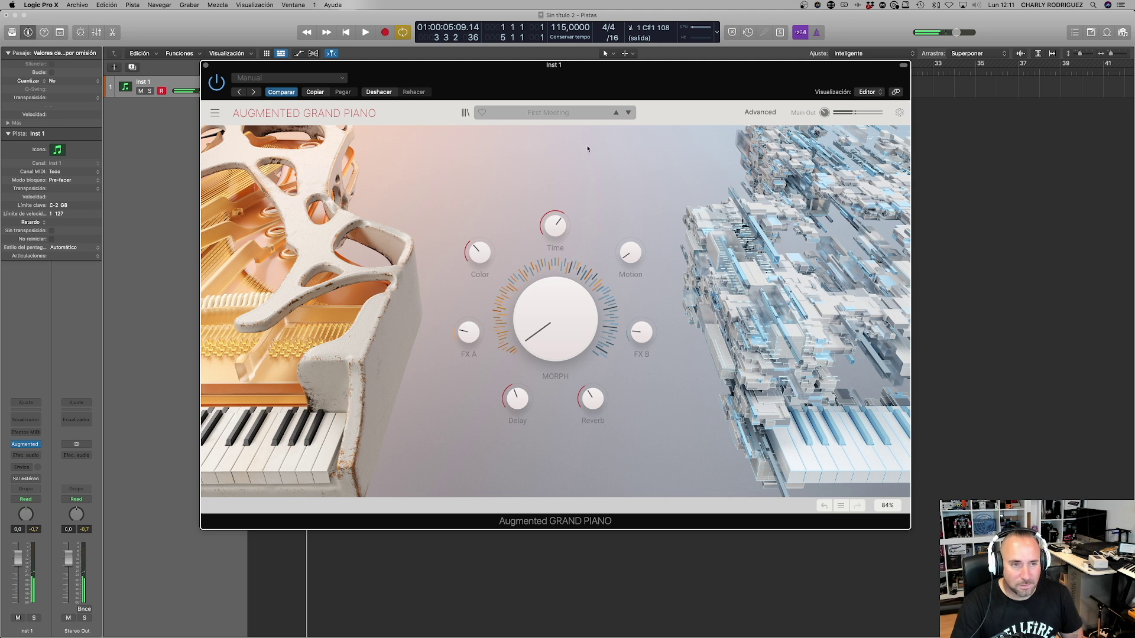
# Step: Load the A Trip To Westeros preset from the Sequence category
pyautogui.click(569, 113)
pyautogui.moveTo(569, 241)
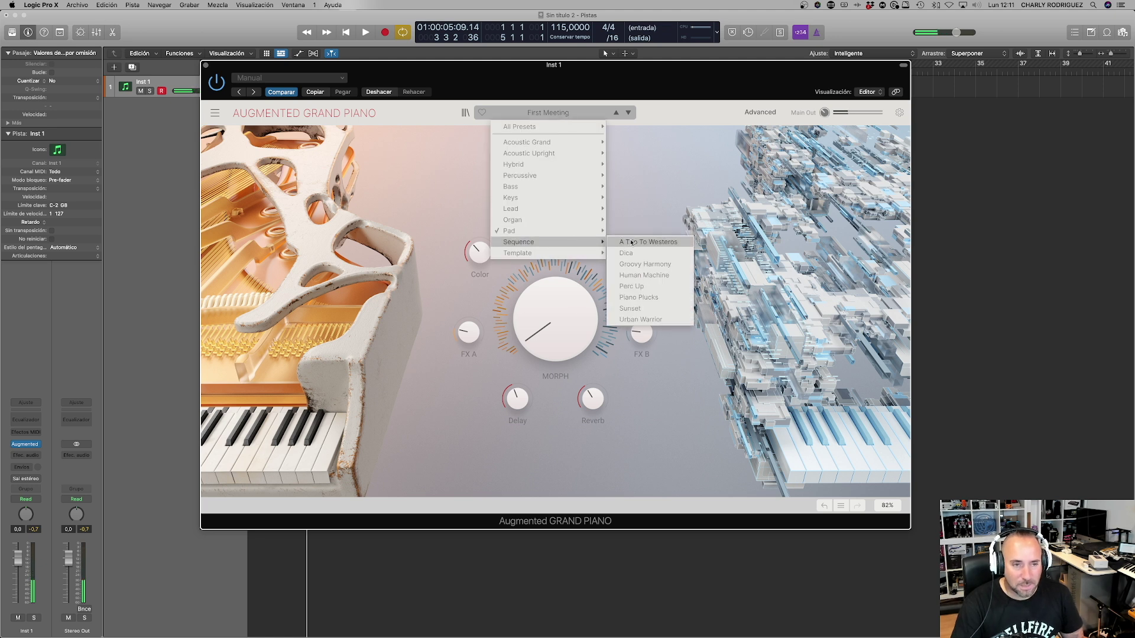
pyautogui.click(656, 242)
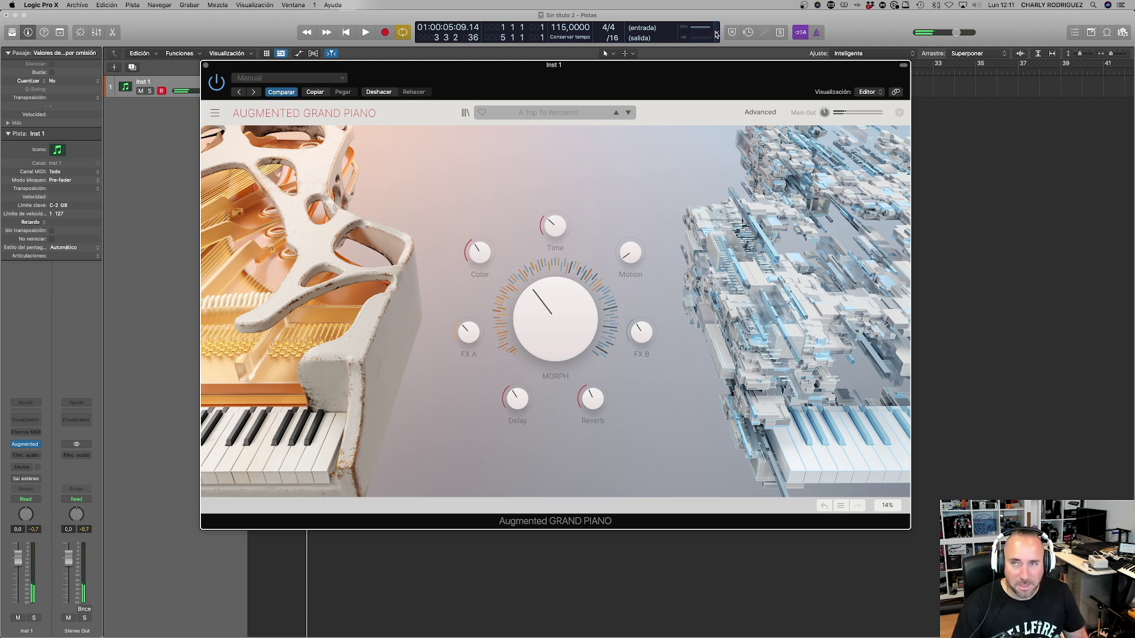
# Step: Audition the Sequence presets Urban Warrior, Dica and Groovy Harmony, ending on Human Machine
pyautogui.click(627, 113)
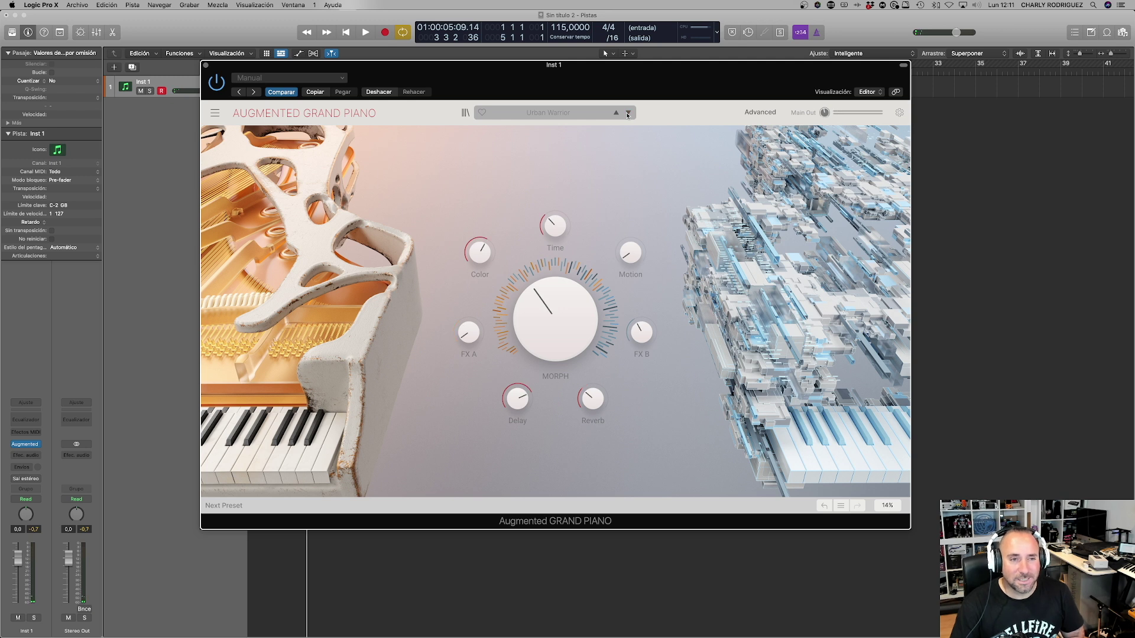
pyautogui.click(629, 113)
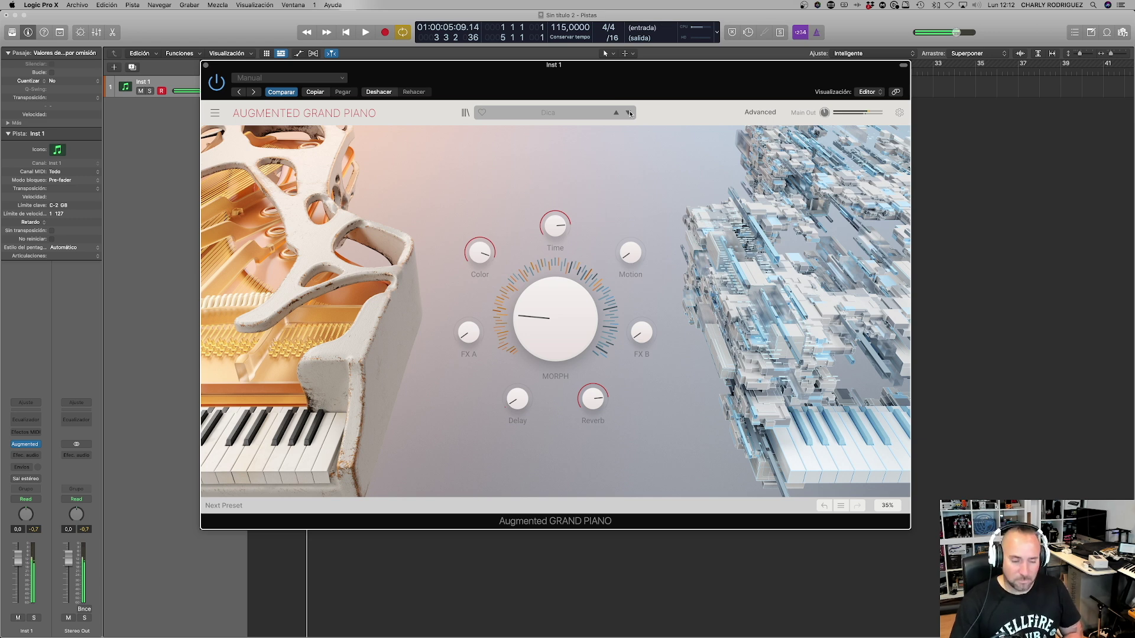
pyautogui.click(630, 112)
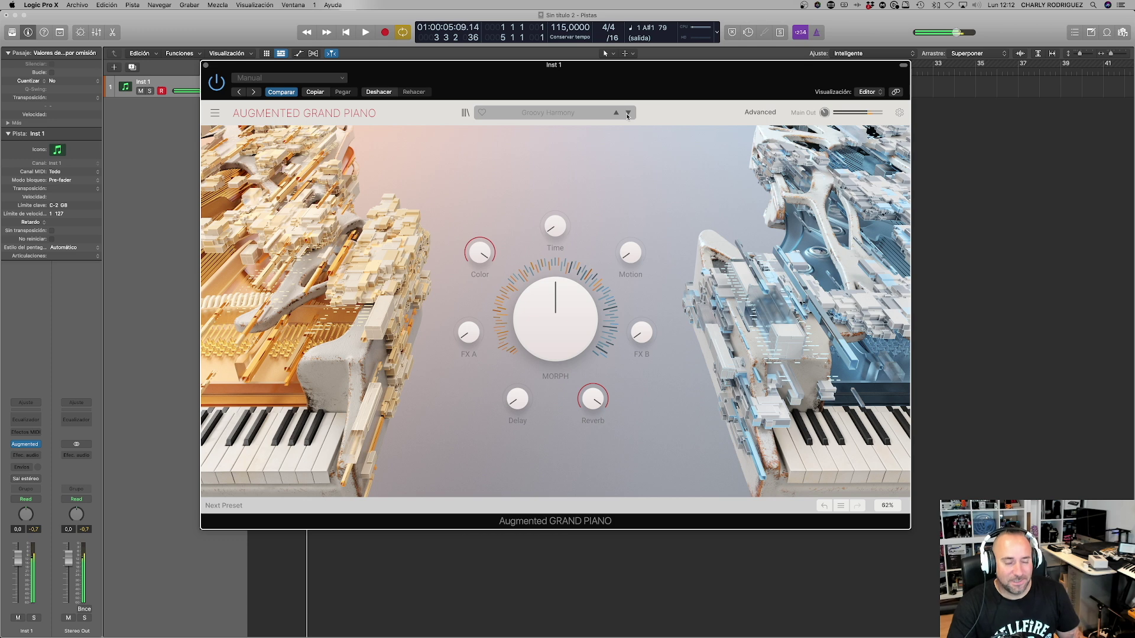
pyautogui.click(627, 112)
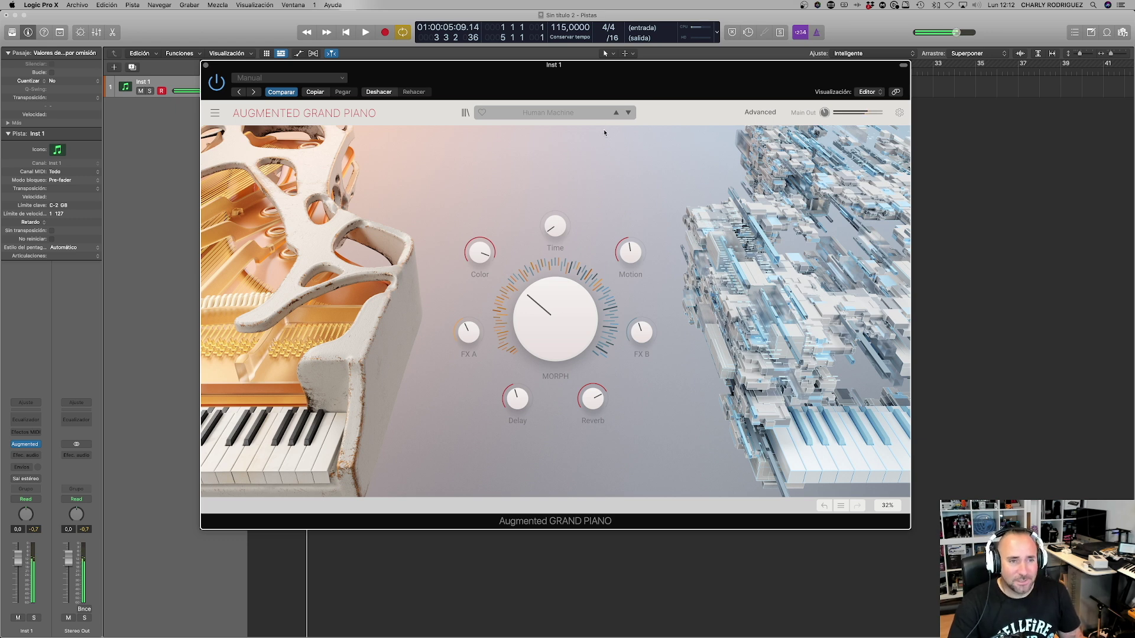
# Step: Move the plugin window down clear of the track area and lower the project tempo to 90 BPM
pyautogui.moveTo(581, 74); pyautogui.dragTo(590, 161)
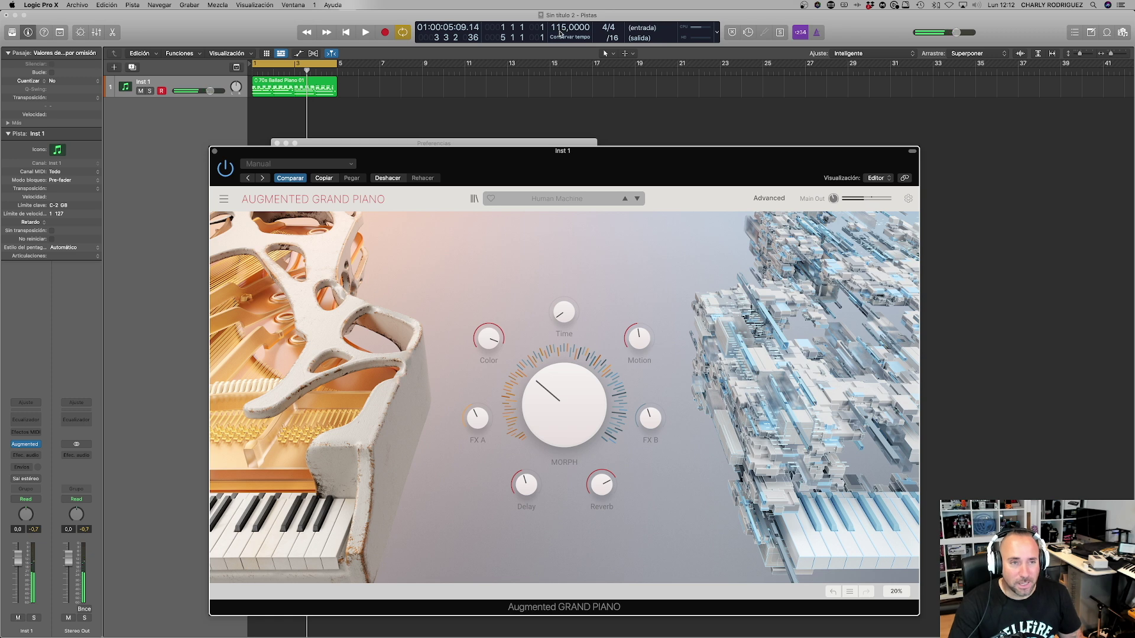
pyautogui.moveTo(564, 44); pyautogui.dragTo(571, 58)
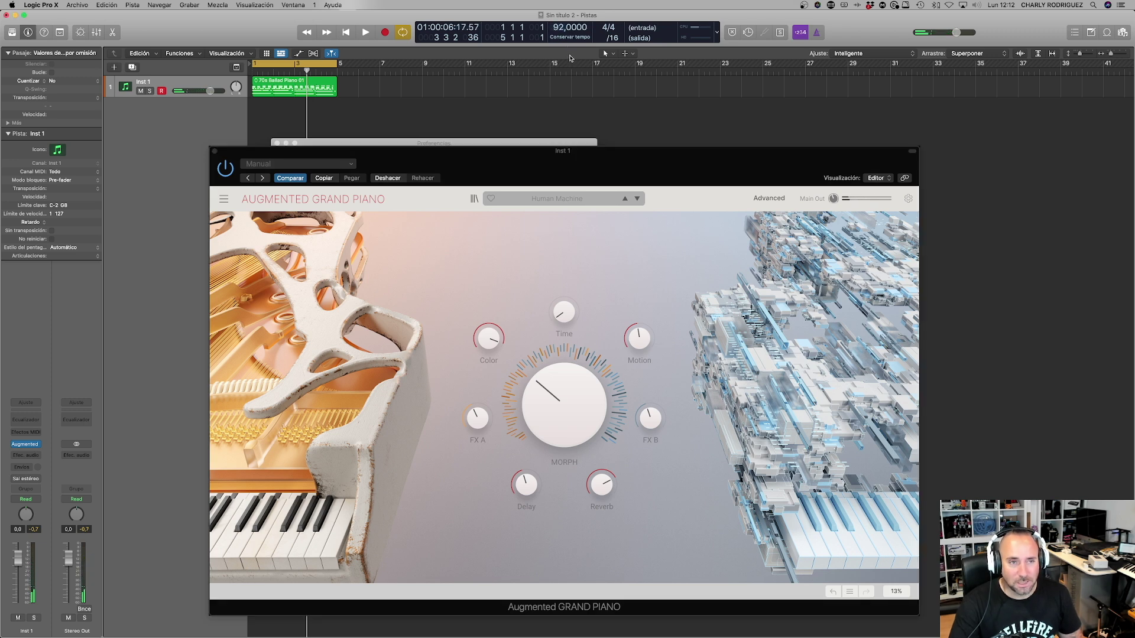
pyautogui.moveTo(572, 60); pyautogui.dragTo(572, 61)
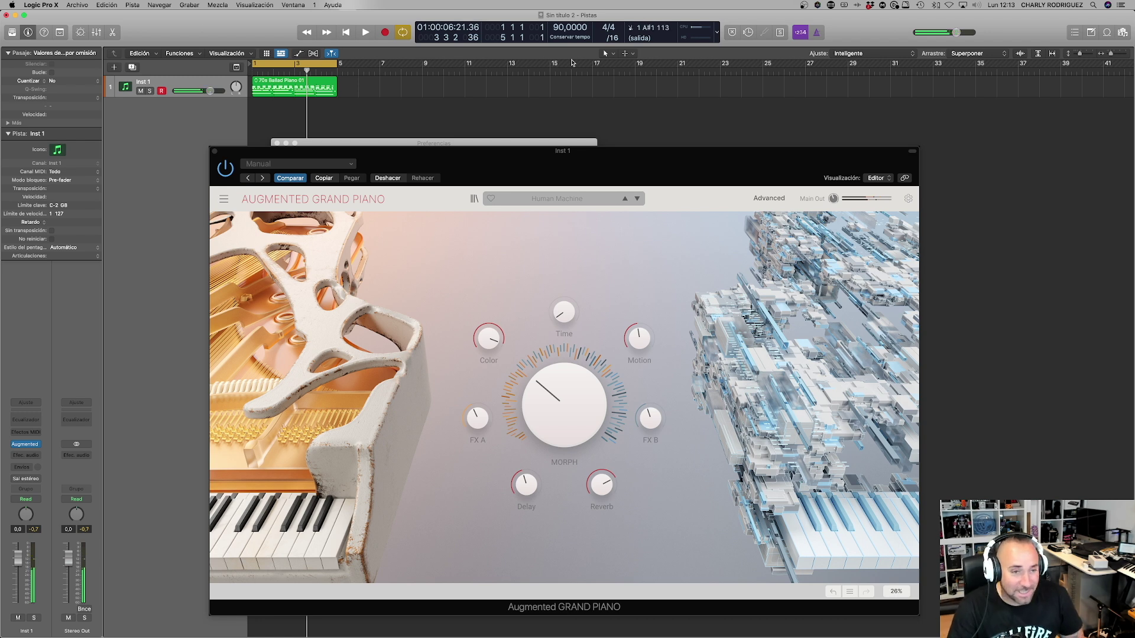
# Step: Shift the plugin window slightly up and mark the Human Machine preset as a favourite
pyautogui.moveTo(613, 166); pyautogui.dragTo(606, 146)
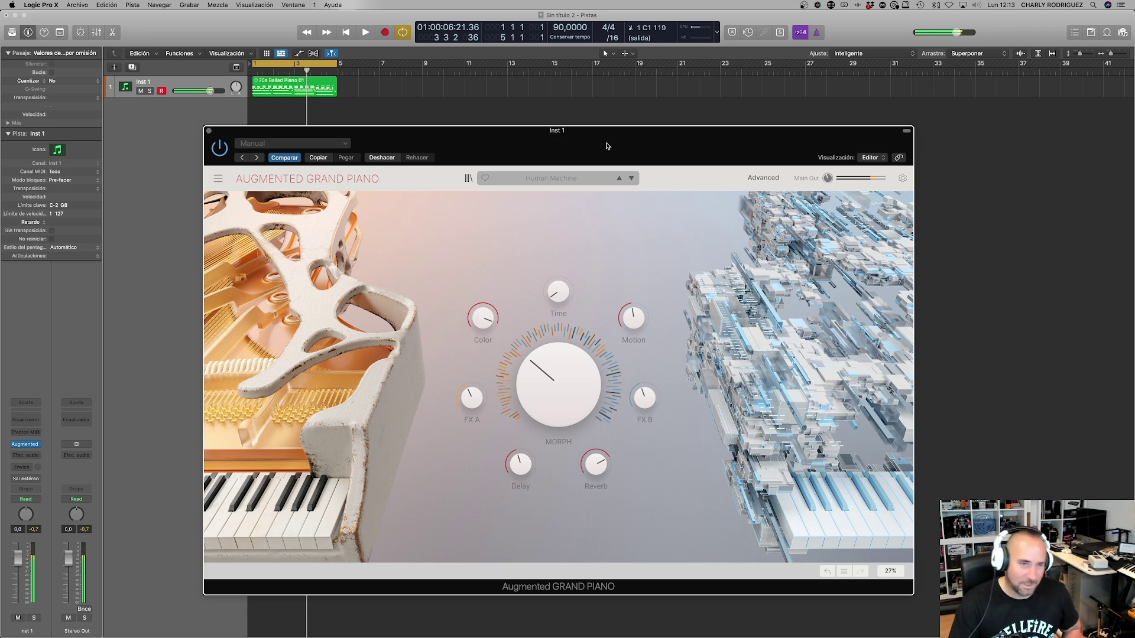
pyautogui.click(485, 178)
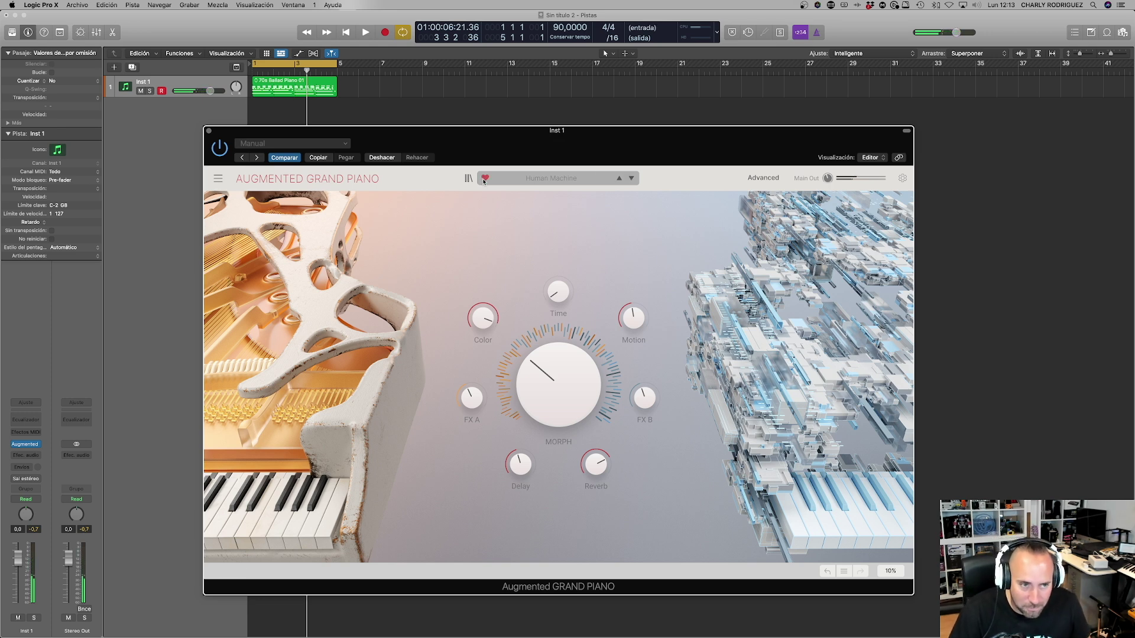
# Step: Advance through the Perc Up and Piano Plucks presets to Sunset, raising the project tempo to 120 BPM
pyautogui.click(631, 179)
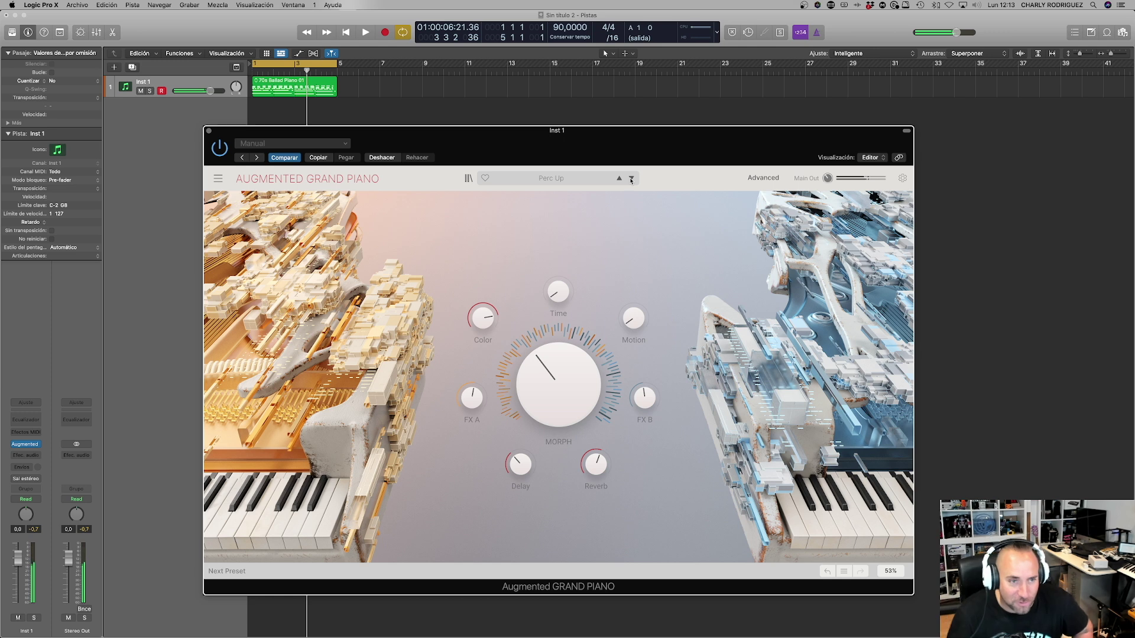
pyautogui.click(631, 180)
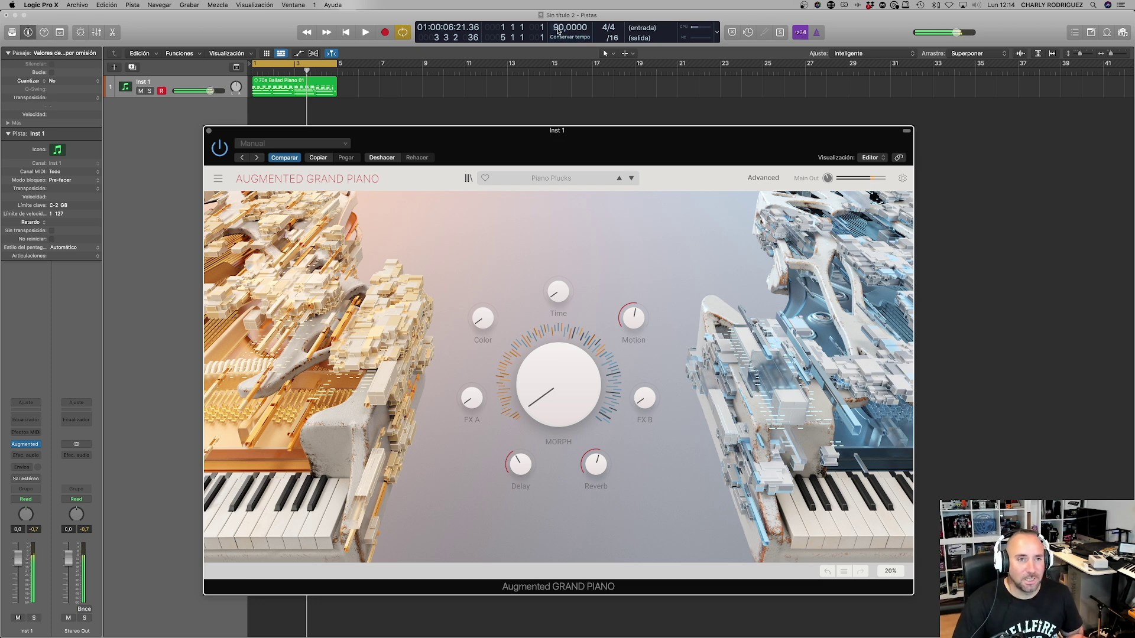
pyautogui.moveTo(560, 28); pyautogui.dragTo(554, 0)
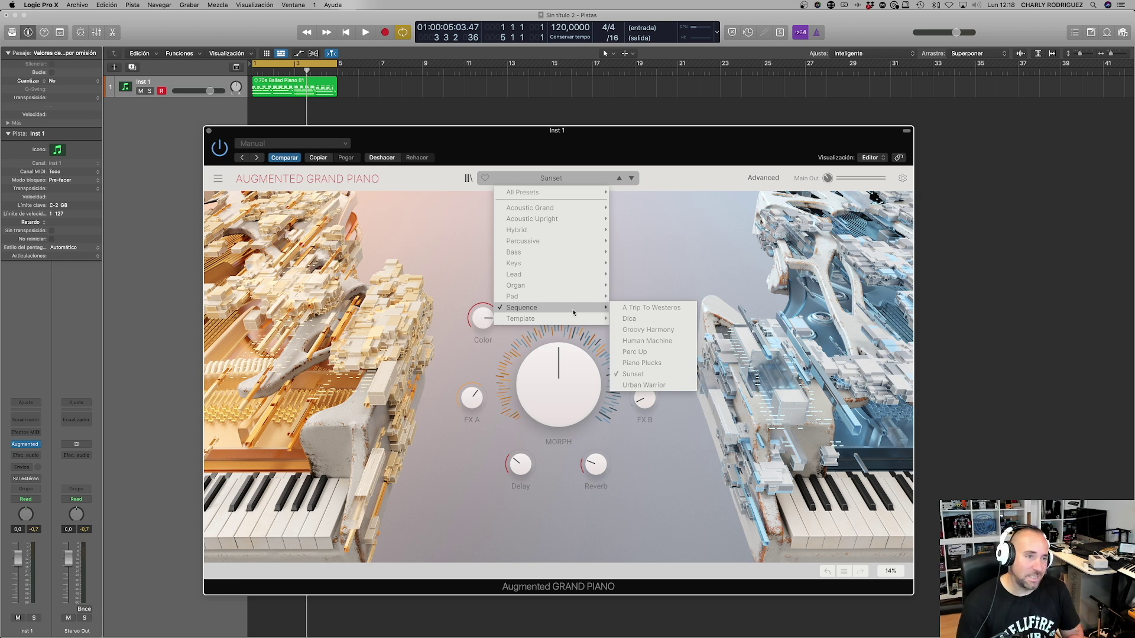
pyautogui.click(447, 137)
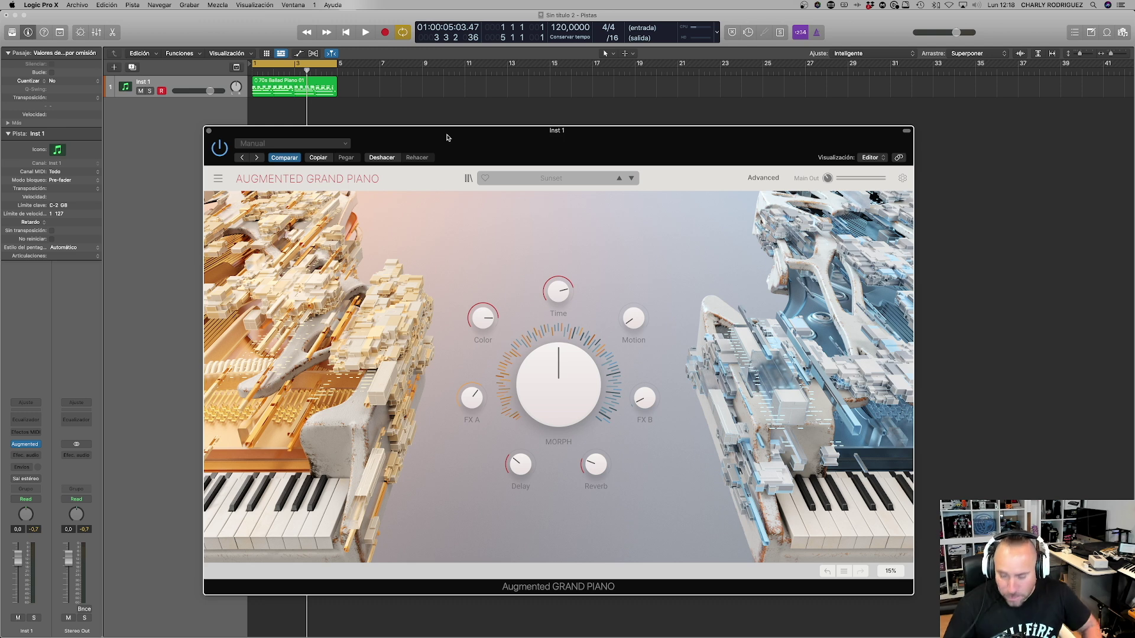